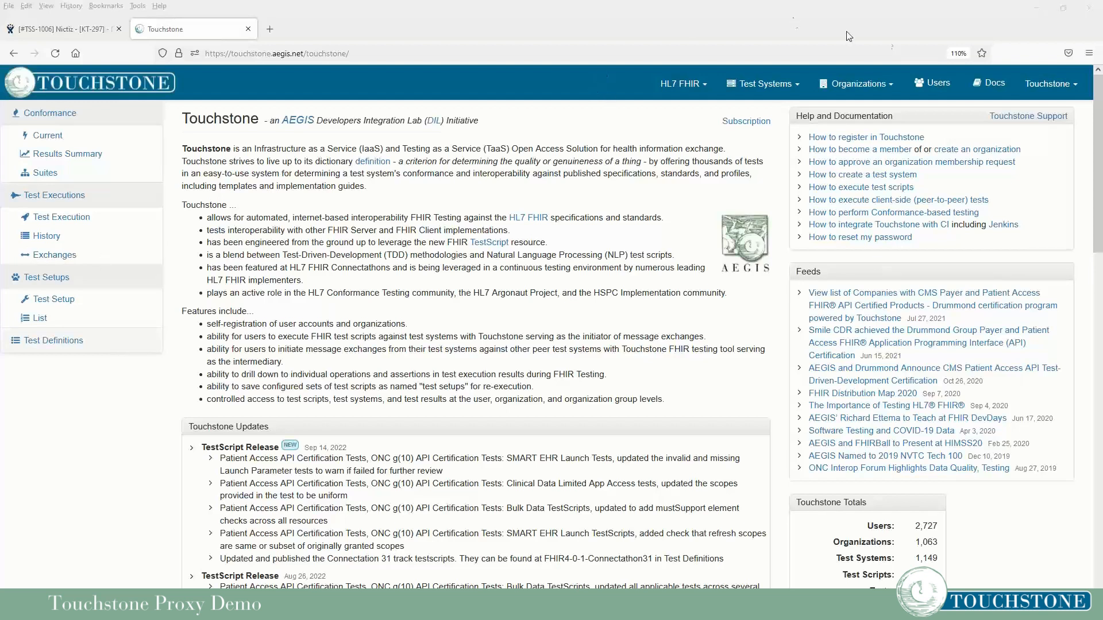
Open Touchstone's Docs on Client/Peer-to-Peer Testing, showing the proxy communication diagram.
{"action": "left_click", "coordinate": [988, 84]}
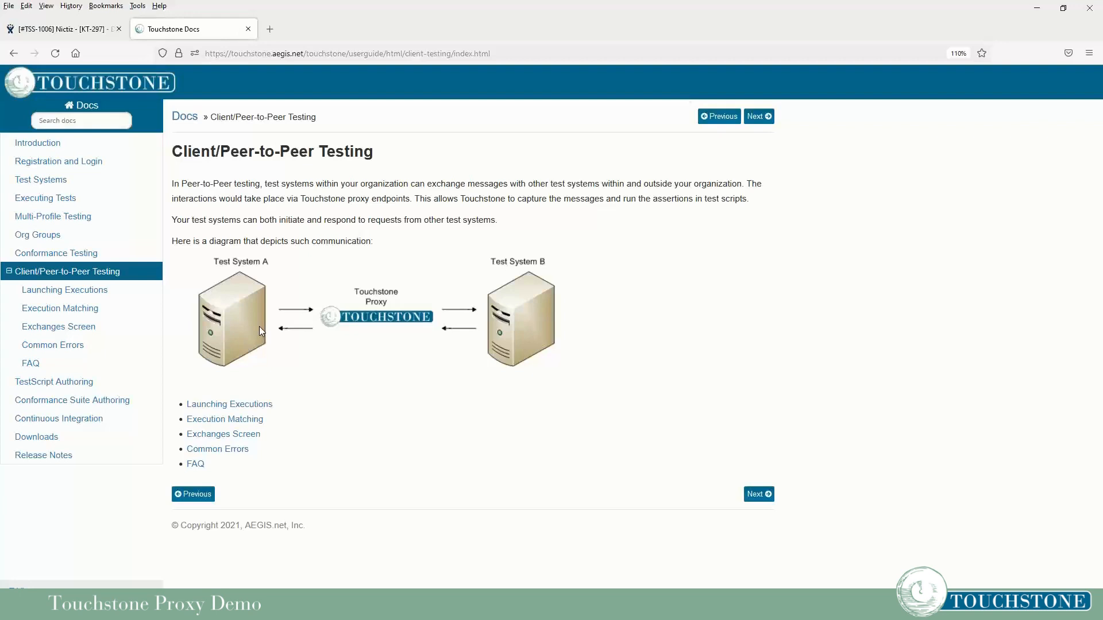
Return from the docs to the Touchstone home page using the TOUCHSTONE logo.
{"action": "left_click", "coordinate": [113, 89]}
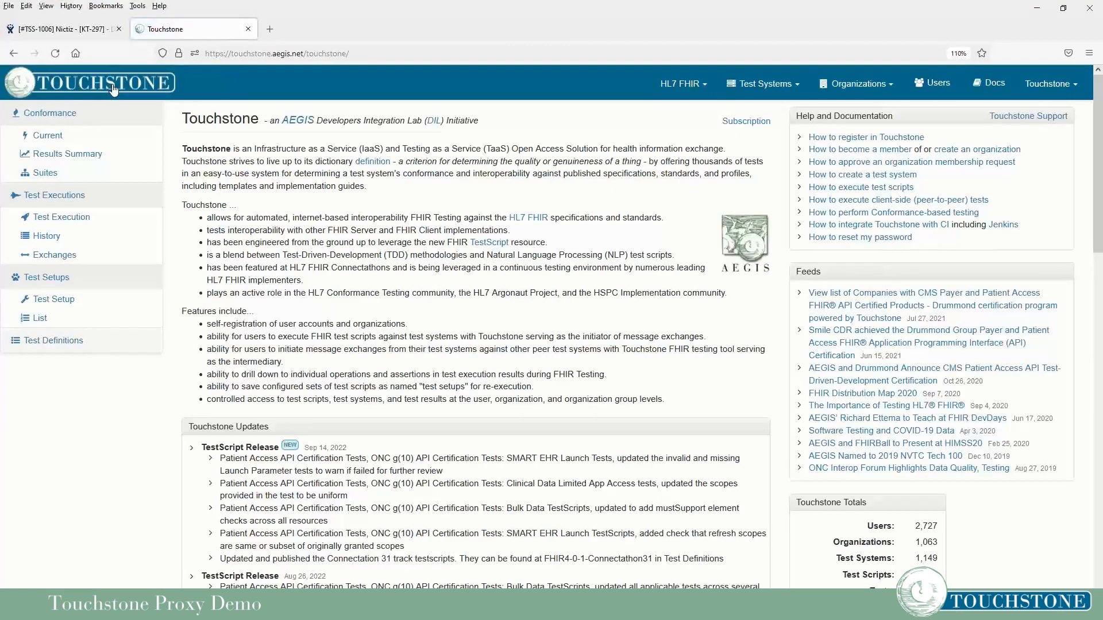
Filter test systems to FHIR-Server and open WildFHIR FHIR-4-0-1 from page 2.
{"action": "mouse_move", "coordinate": [761, 95]}
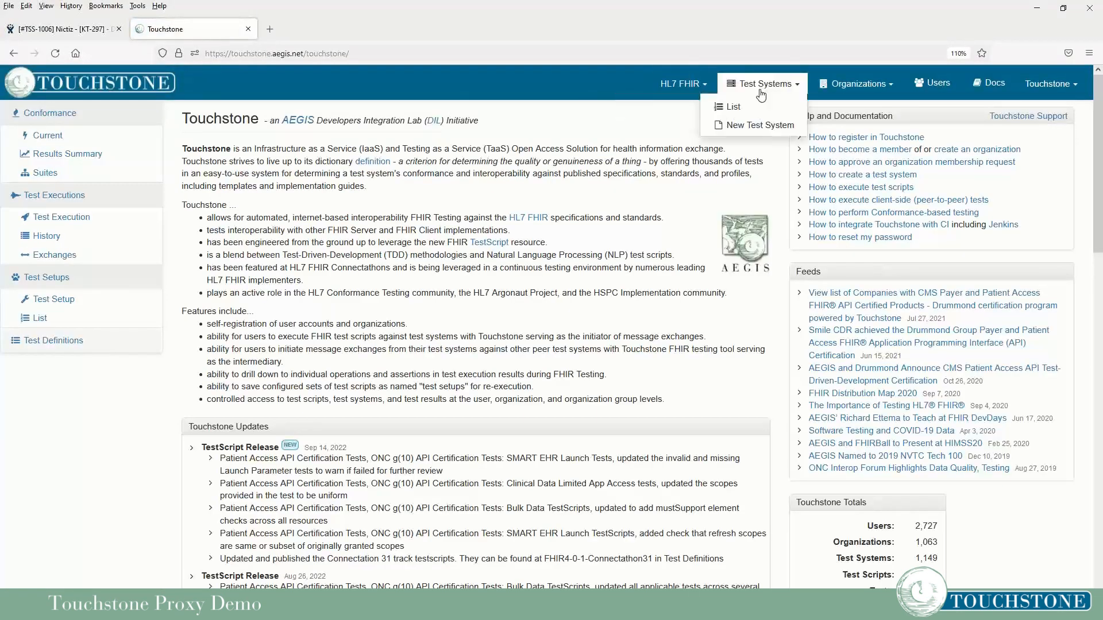
{"action": "left_click", "coordinate": [731, 107]}
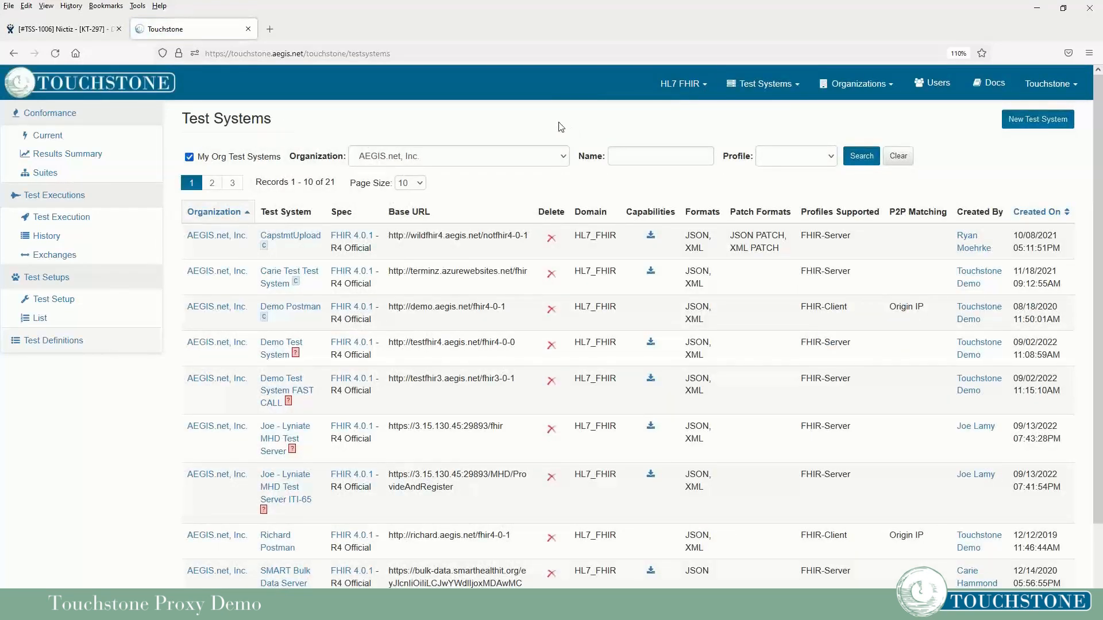
{"action": "left_click", "coordinate": [770, 161]}
{"action": "left_click", "coordinate": [783, 208]}
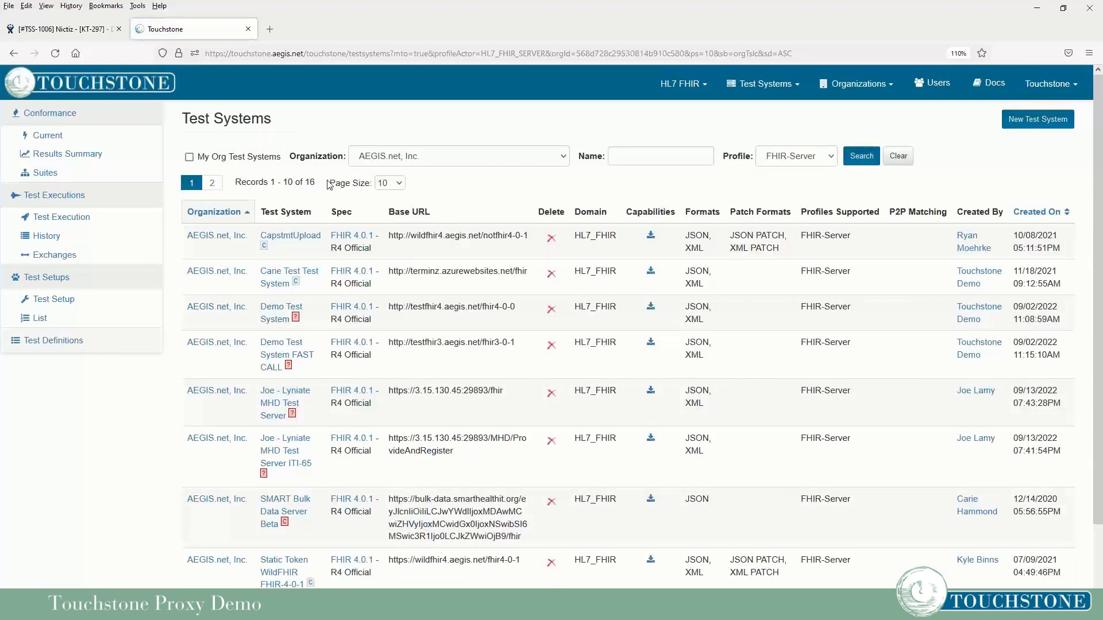
{"action": "left_click", "coordinate": [214, 185]}
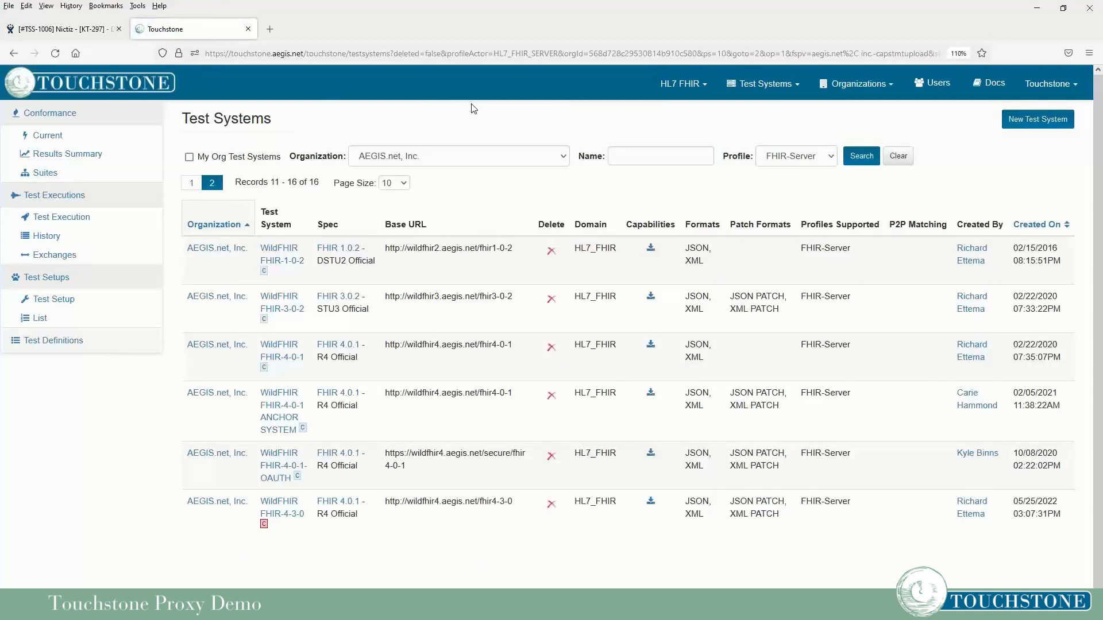
{"action": "left_click", "coordinate": [279, 348]}
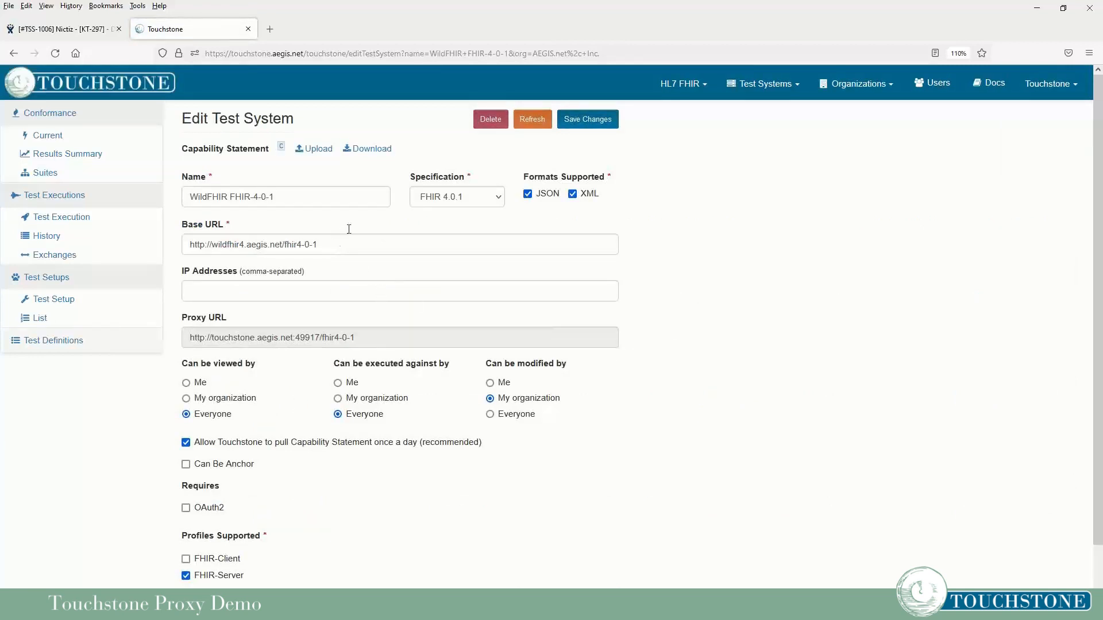
{"action": "left_click", "coordinate": [459, 201]}
{"action": "left_click", "coordinate": [460, 206]}
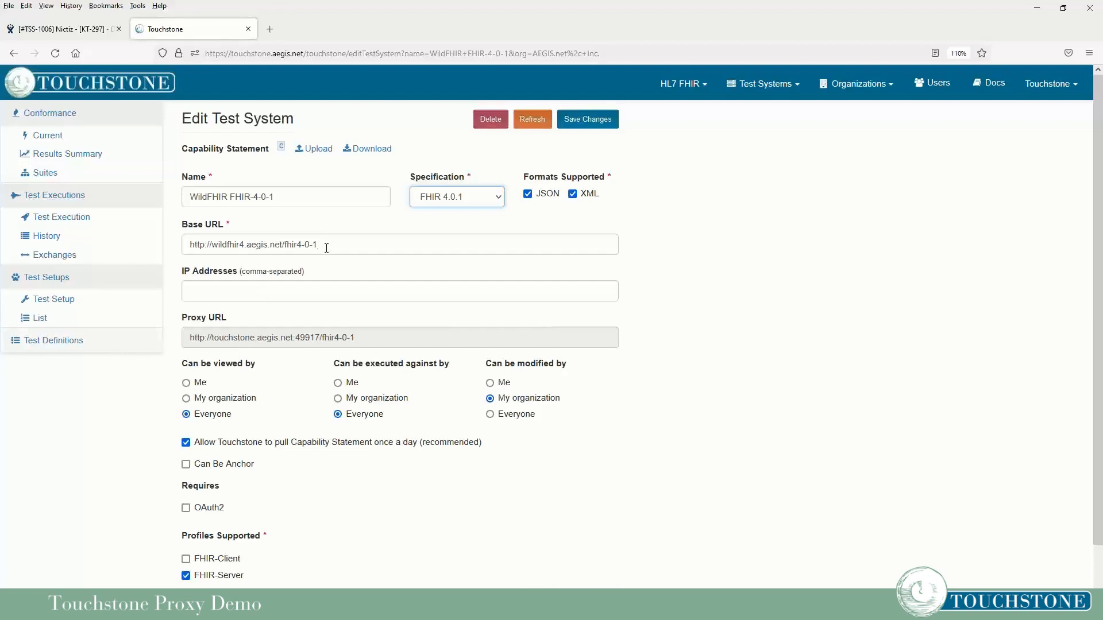
{"action": "left_click_drag", "start_coordinate": [325, 245], "coordinate": [172, 248]}
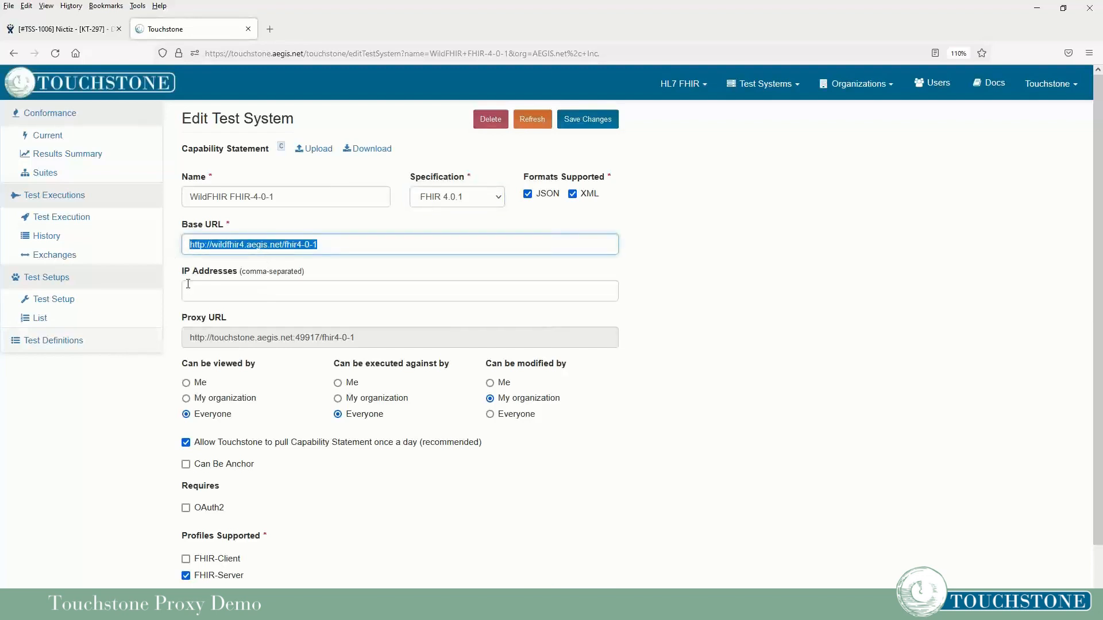
{"action": "left_click_drag", "start_coordinate": [185, 337], "coordinate": [374, 336]}
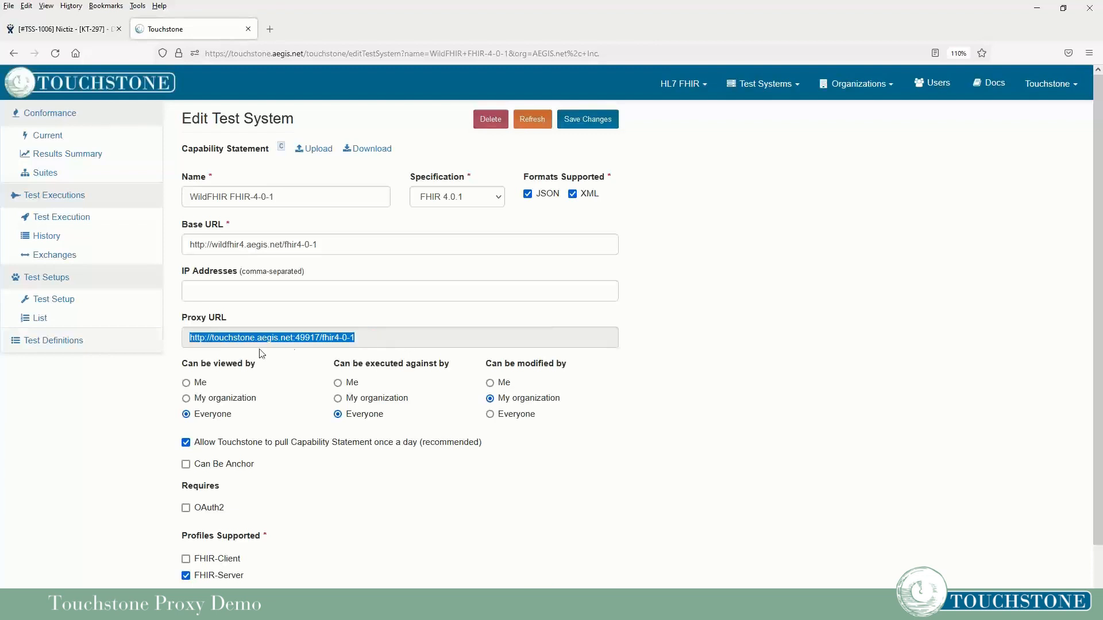
{"action": "left_click", "coordinate": [213, 343]}
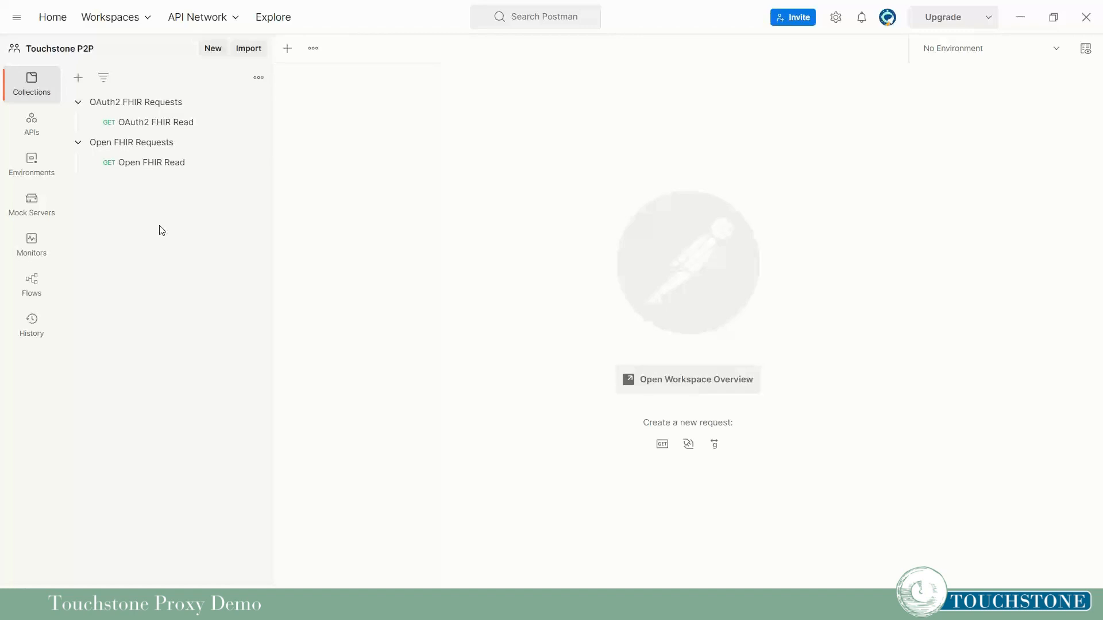
{"action": "left_click", "coordinate": [157, 165]}
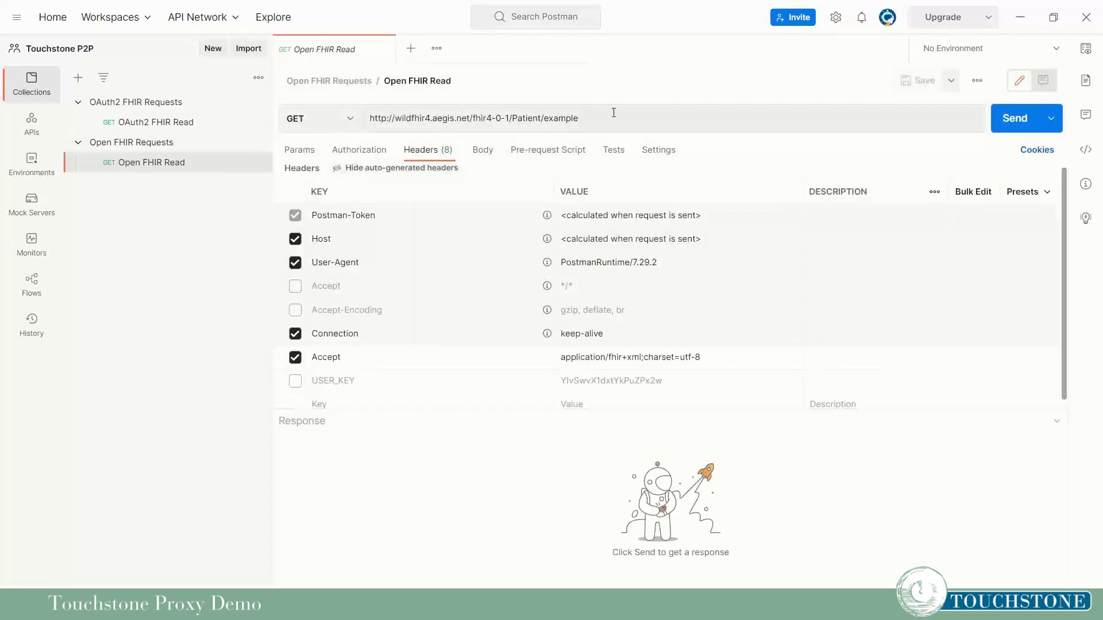
{"action": "left_click_drag", "start_coordinate": [615, 119], "coordinate": [357, 116]}
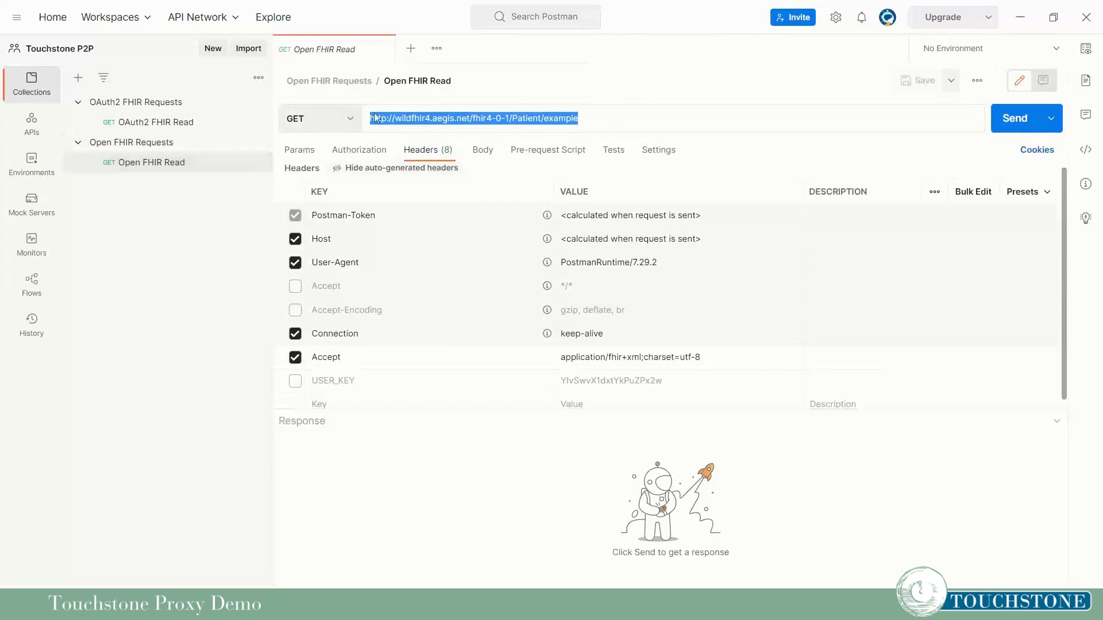
{"action": "left_click", "coordinate": [621, 122]}
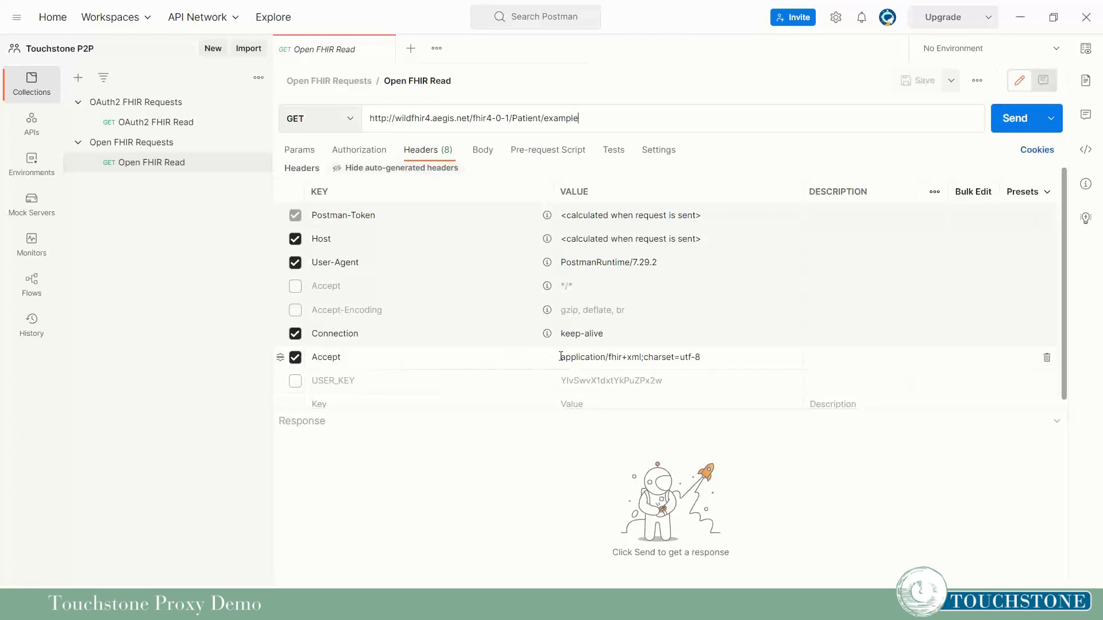
Point out the application/fhir+xml Accept header and the Patient/example path in the URL.
{"action": "scroll", "coordinate": [618, 352], "scroll_direction": "down", "scroll_amount": 1}
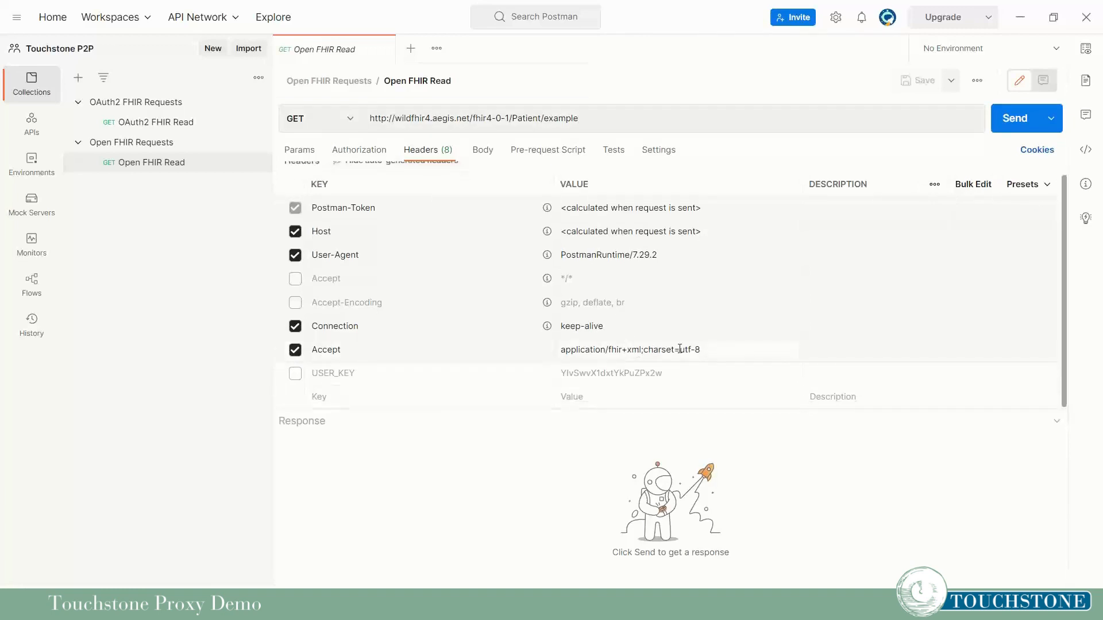
{"action": "left_click", "coordinate": [714, 351]}
{"action": "scroll", "coordinate": [517, 399], "scroll_direction": "up", "scroll_amount": 1}
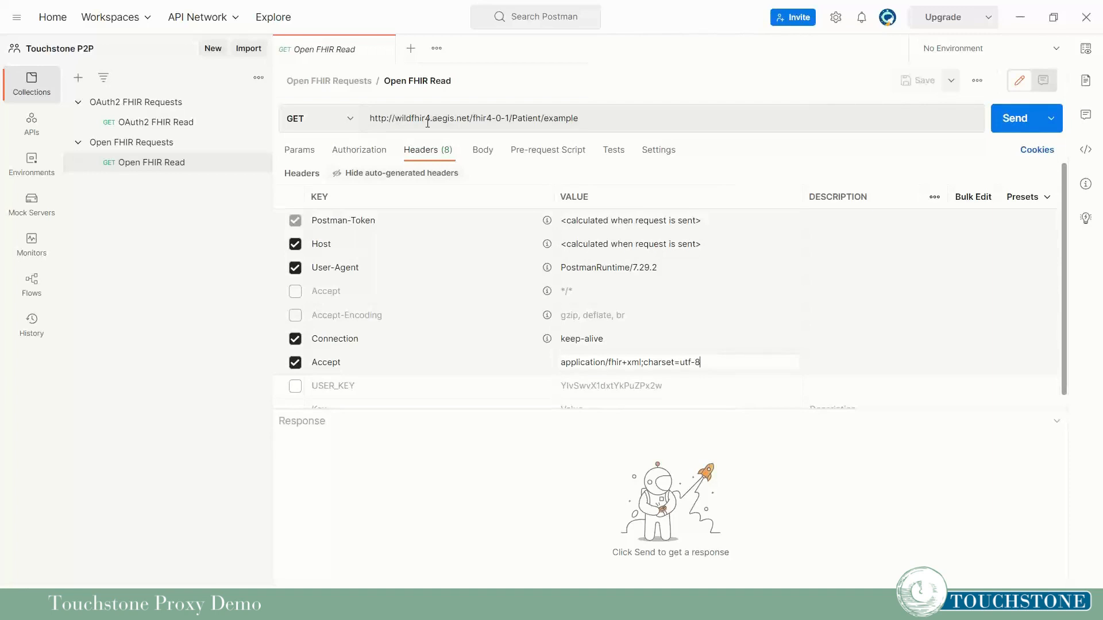
{"action": "left_click_drag", "start_coordinate": [513, 119], "coordinate": [581, 117]}
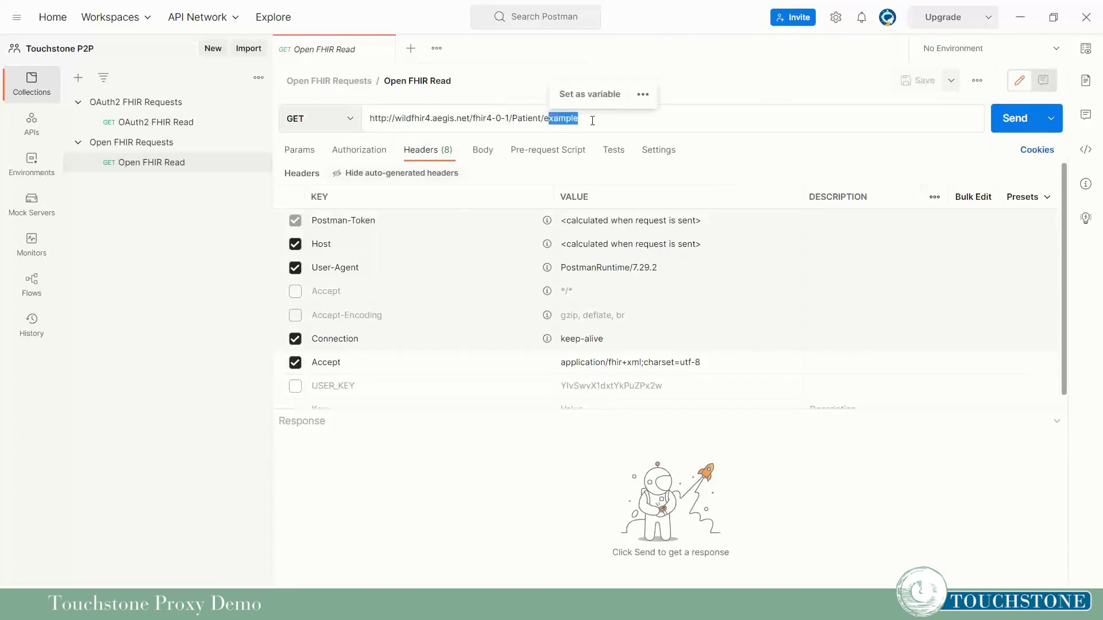
{"action": "left_click", "coordinate": [595, 127]}
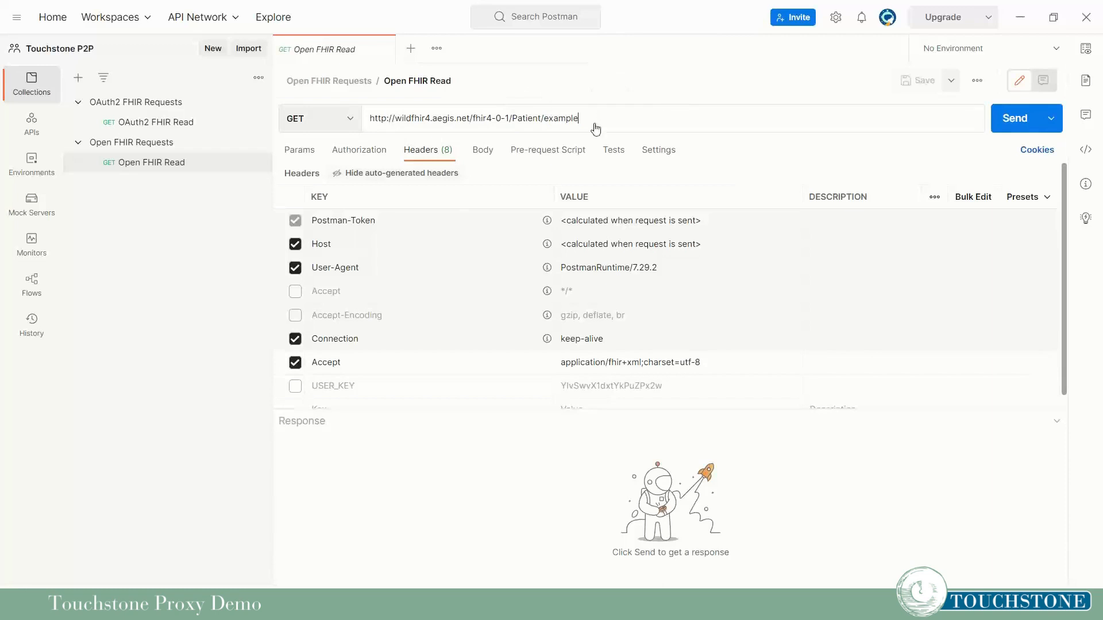
Send Open FHIR Read directly, get a 200 OK XML Patient example, and mark the URL's server host.
{"action": "left_click", "coordinate": [1003, 120]}
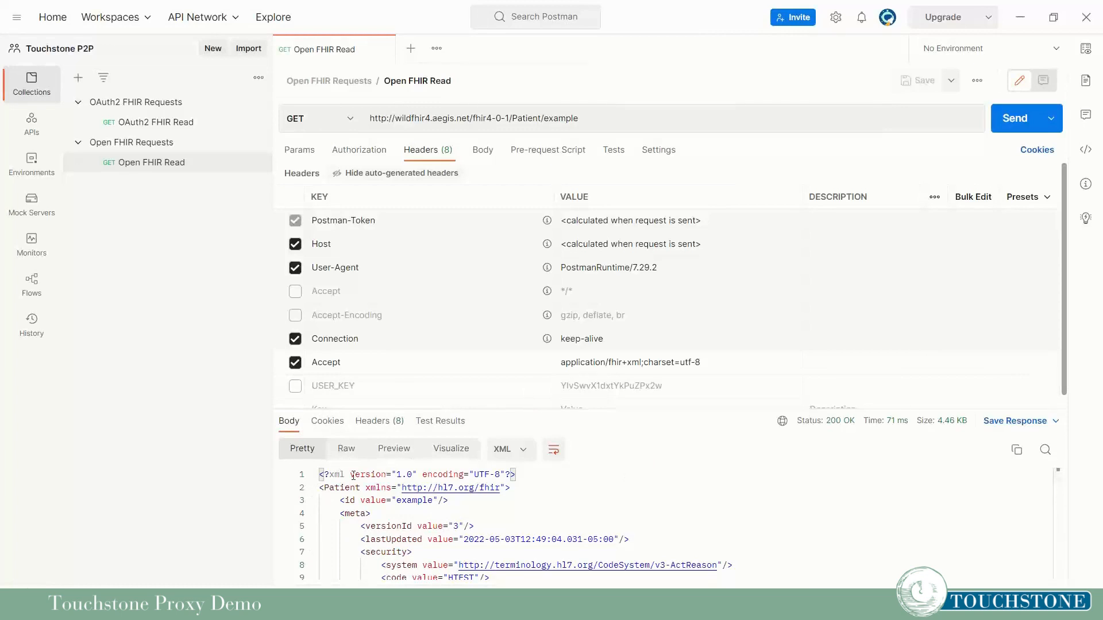
{"action": "left_click_drag", "start_coordinate": [320, 488], "coordinate": [465, 501]}
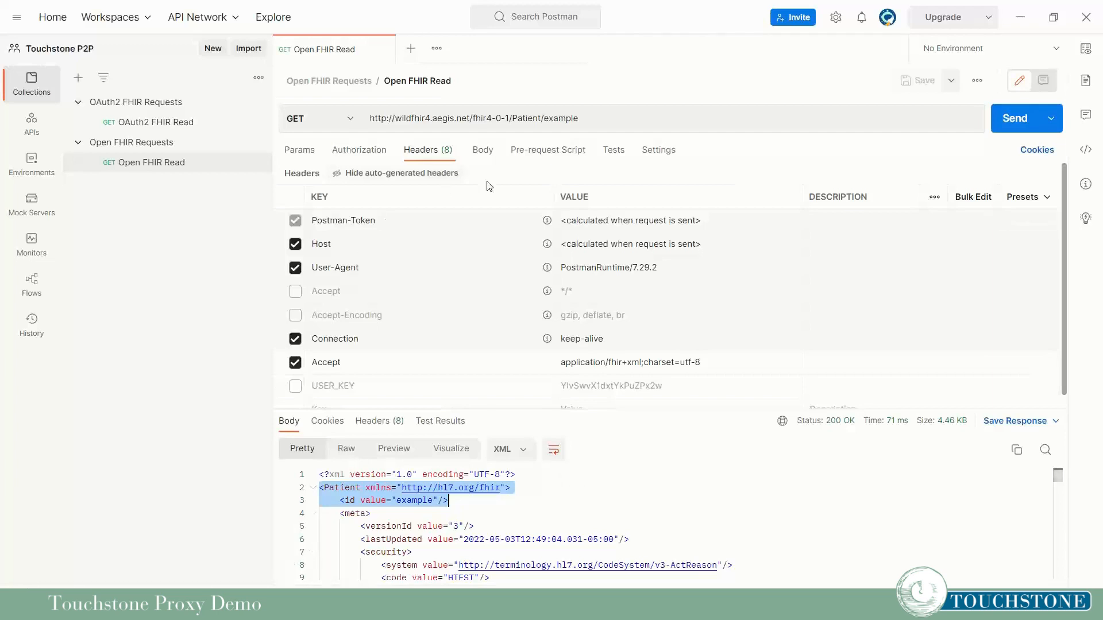
{"action": "left_click", "coordinate": [592, 118]}
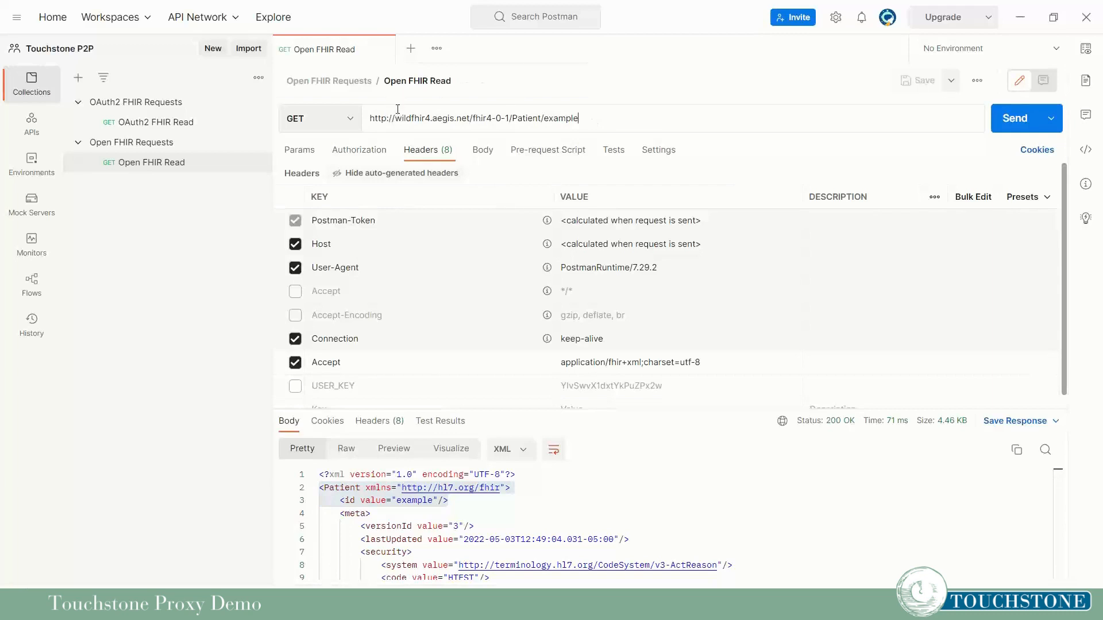
{"action": "left_click_drag", "start_coordinate": [395, 118], "coordinate": [469, 118]}
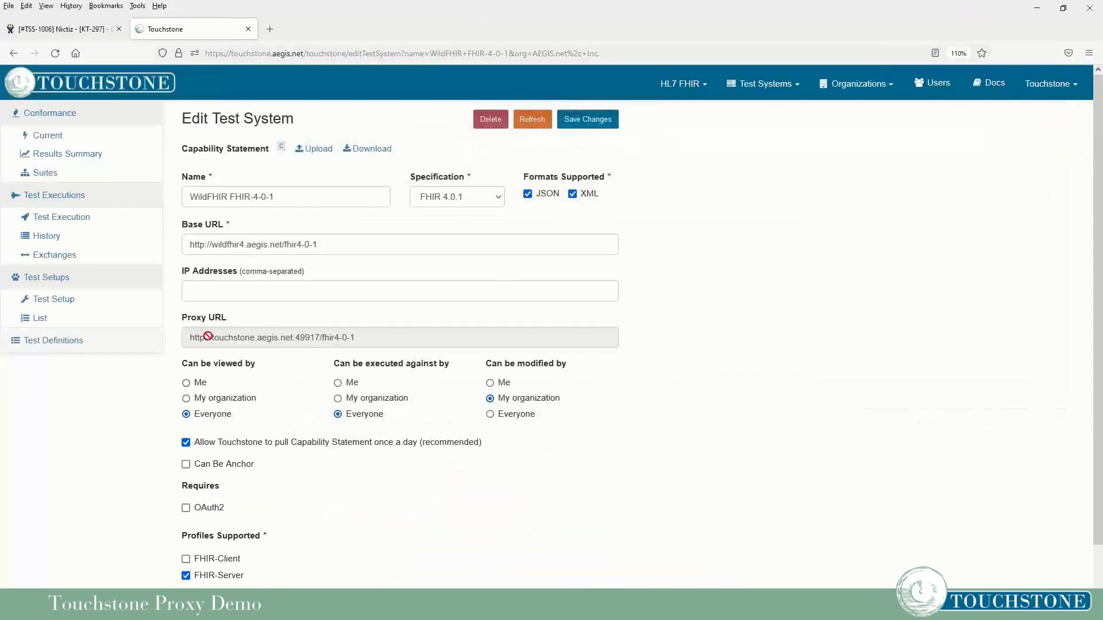
{"action": "left_click_drag", "start_coordinate": [185, 335], "coordinate": [363, 331]}
{"action": "key", "text": "ctrl+c"}
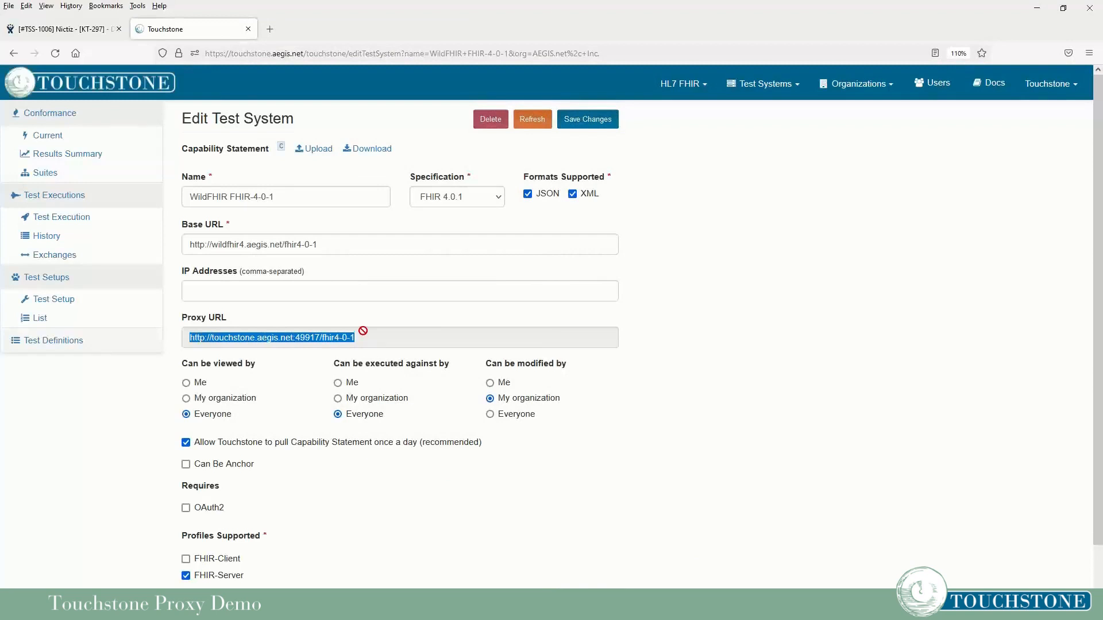
{"action": "left_click", "coordinate": [468, 531]}
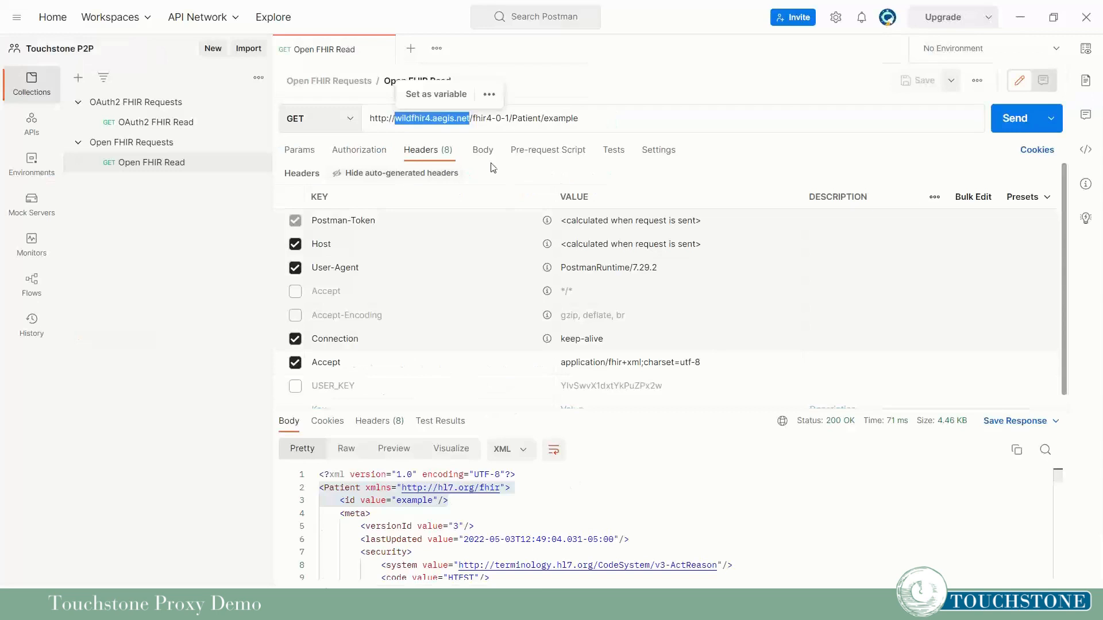
{"action": "left_click", "coordinate": [487, 117]}
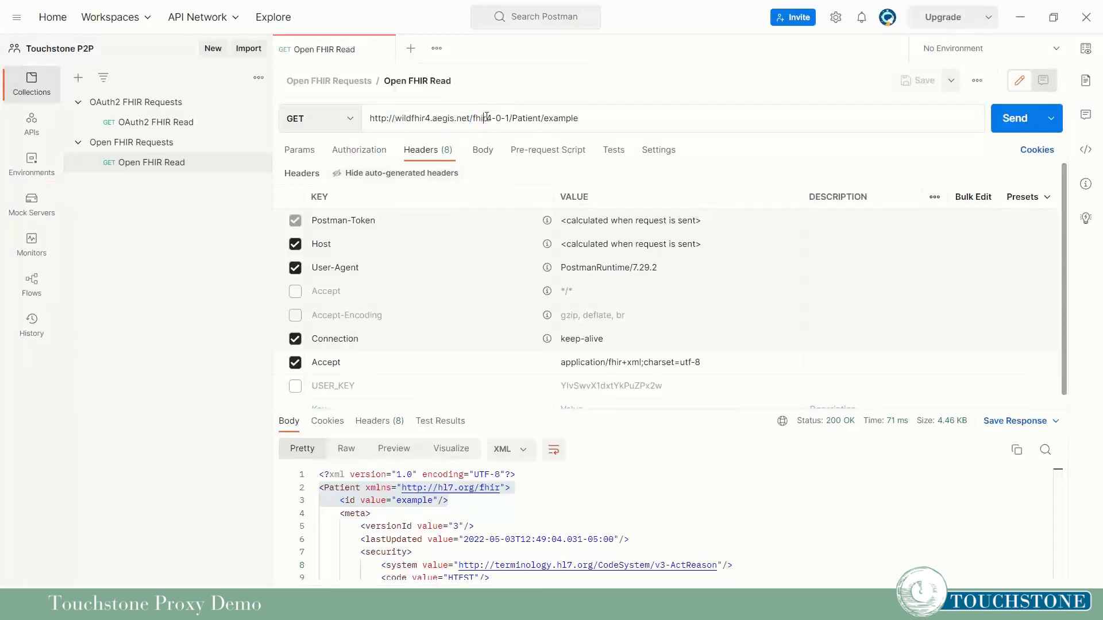
Swap the URL's server base for the Touchstone proxy URL and resend, getting 404 Not Found.
{"action": "left_click_drag", "start_coordinate": [509, 118], "coordinate": [348, 124]}
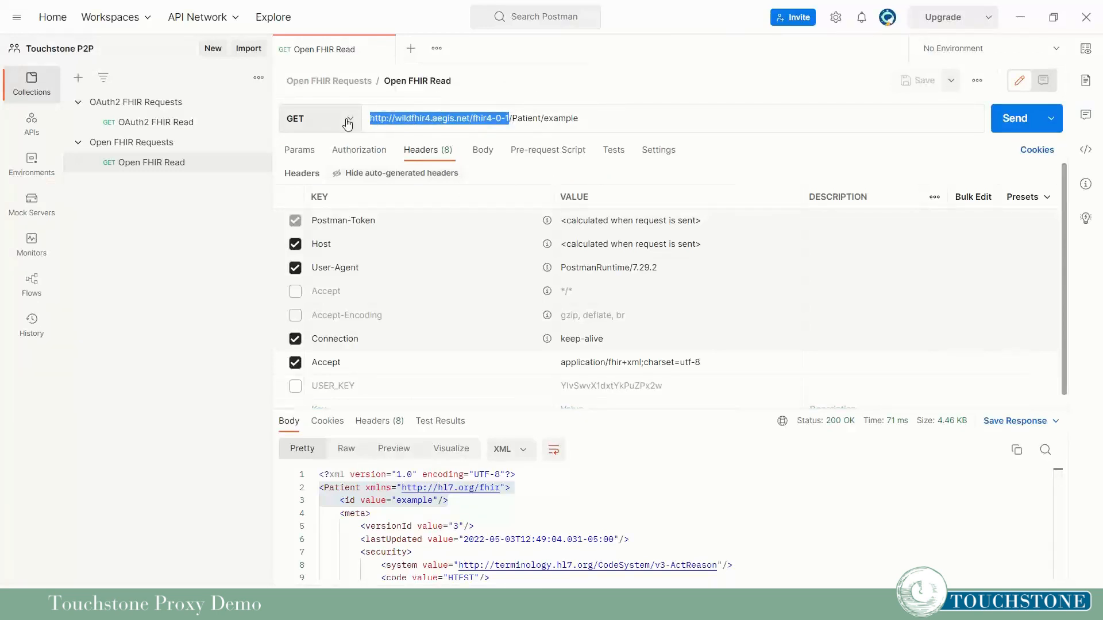
{"action": "key", "text": "ctrl+v"}
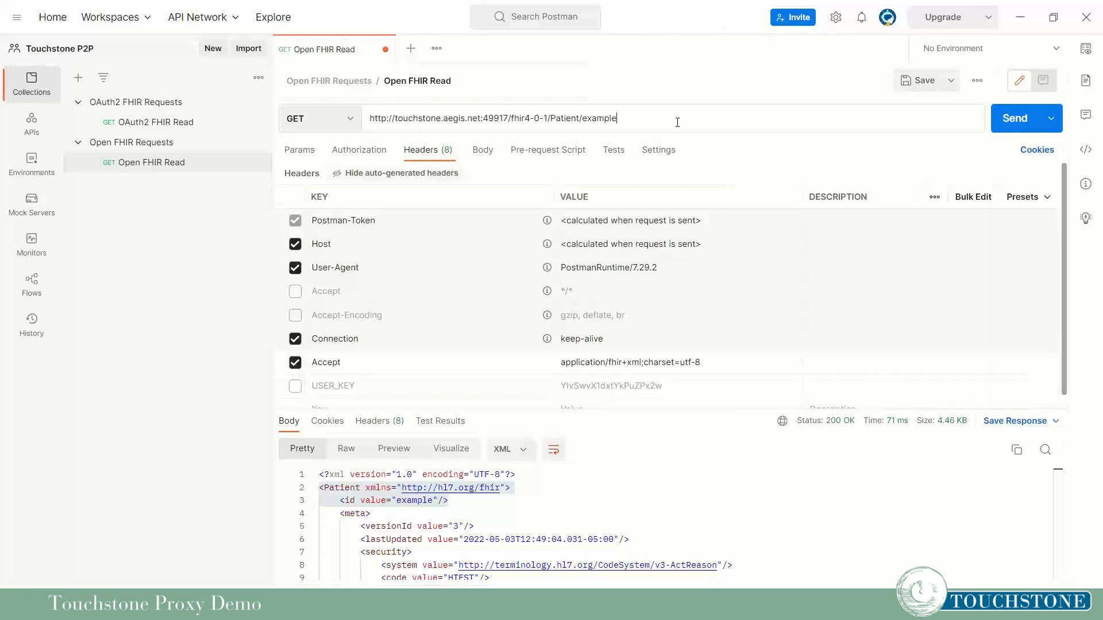
{"action": "left_click", "coordinate": [1011, 120]}
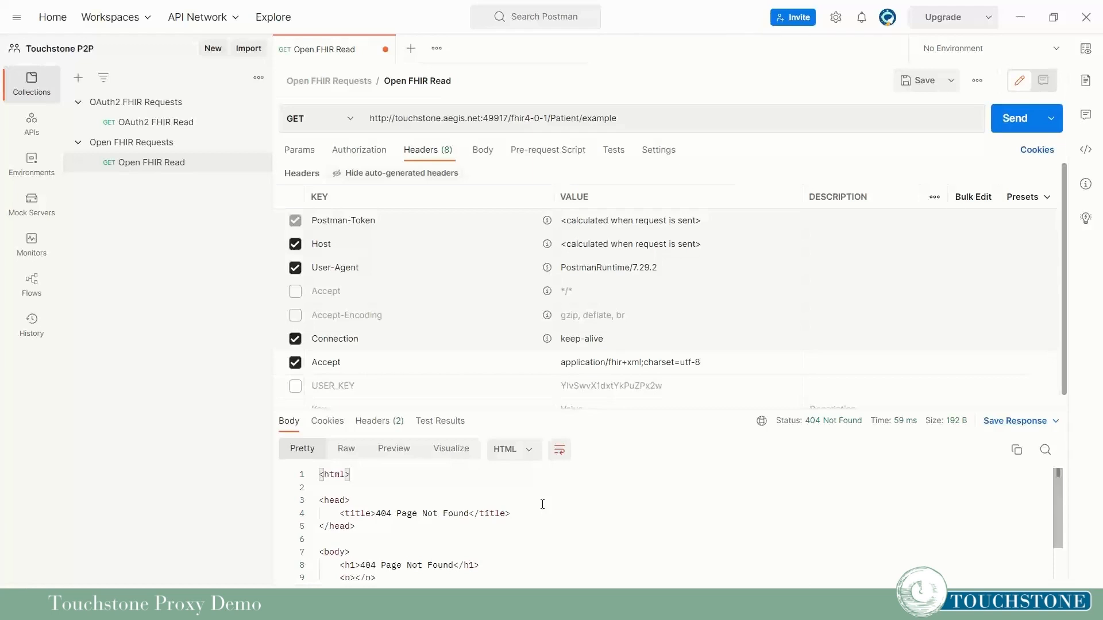
{"action": "mouse_move", "coordinate": [202, 607]}
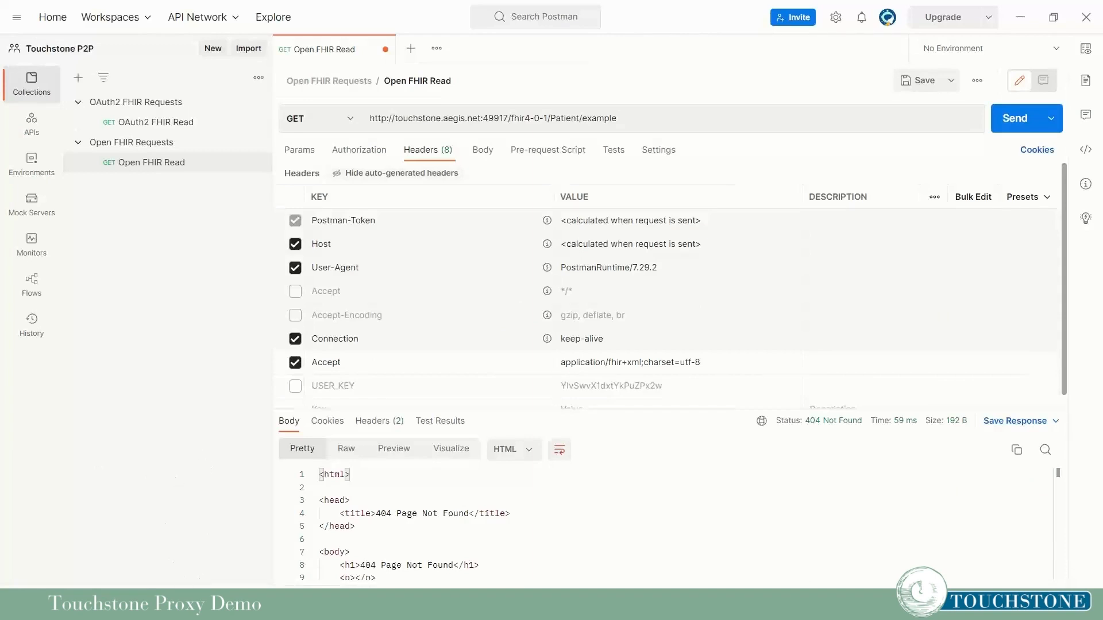
{"action": "left_click", "coordinate": [210, 551]}
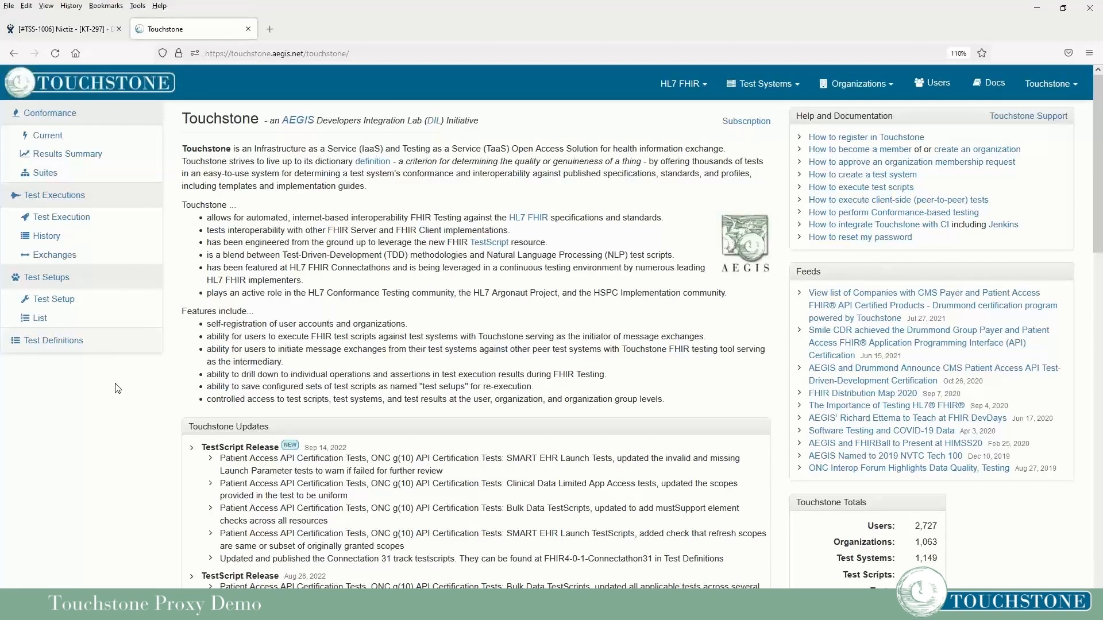
List exchanges filtered to Executed By Unmatched and Initiated By Client.
{"action": "left_click", "coordinate": [70, 256]}
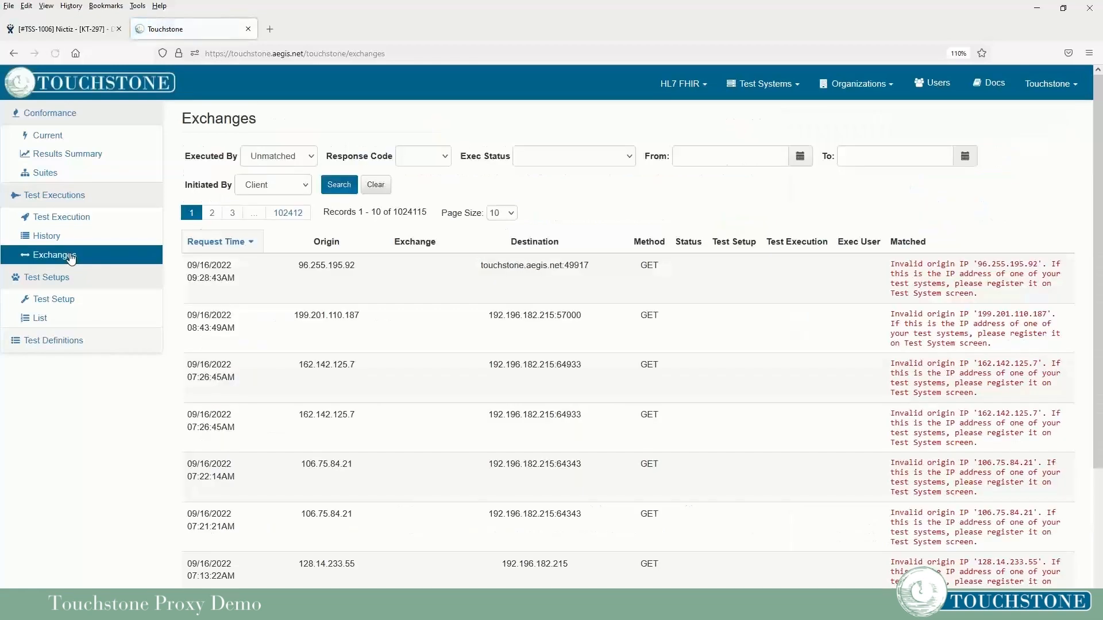
{"action": "left_click", "coordinate": [281, 159]}
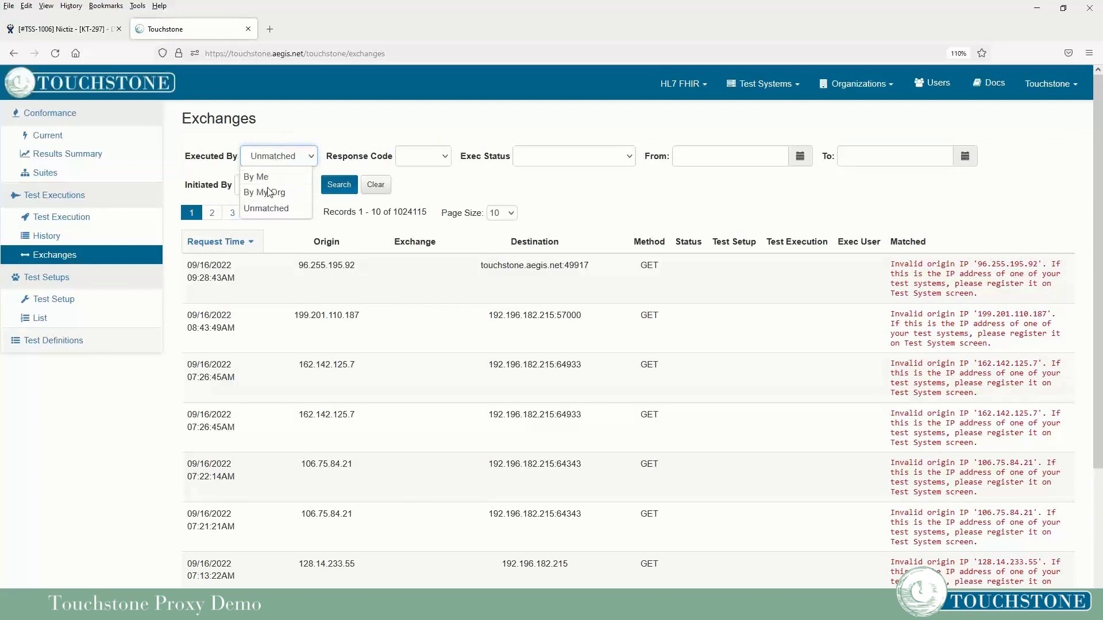
{"action": "left_click", "coordinate": [264, 209]}
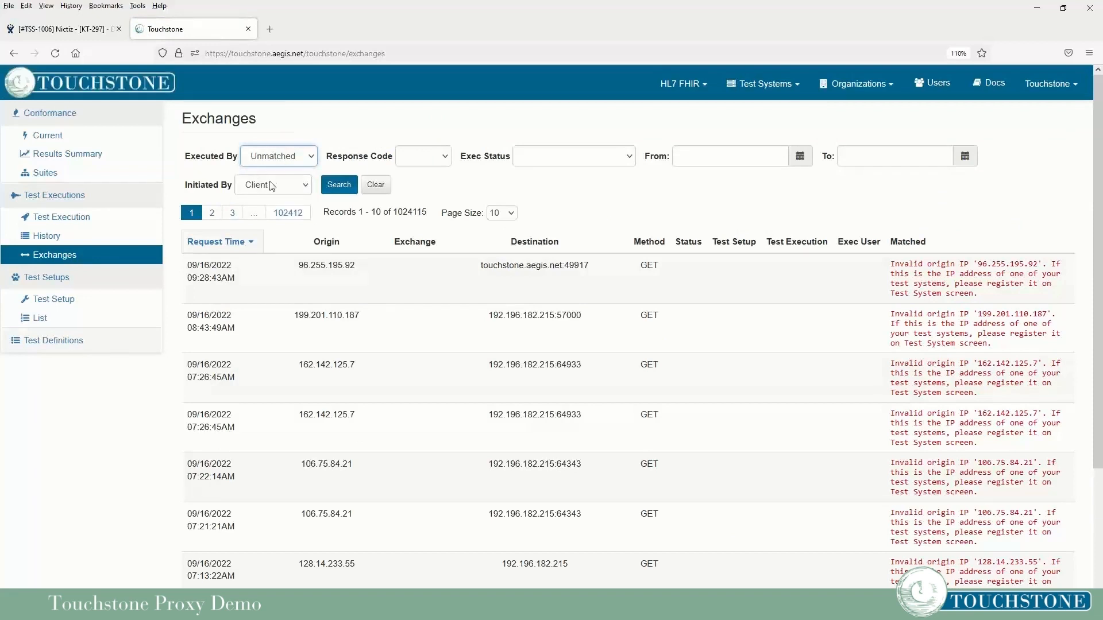
{"action": "left_click", "coordinate": [298, 184]}
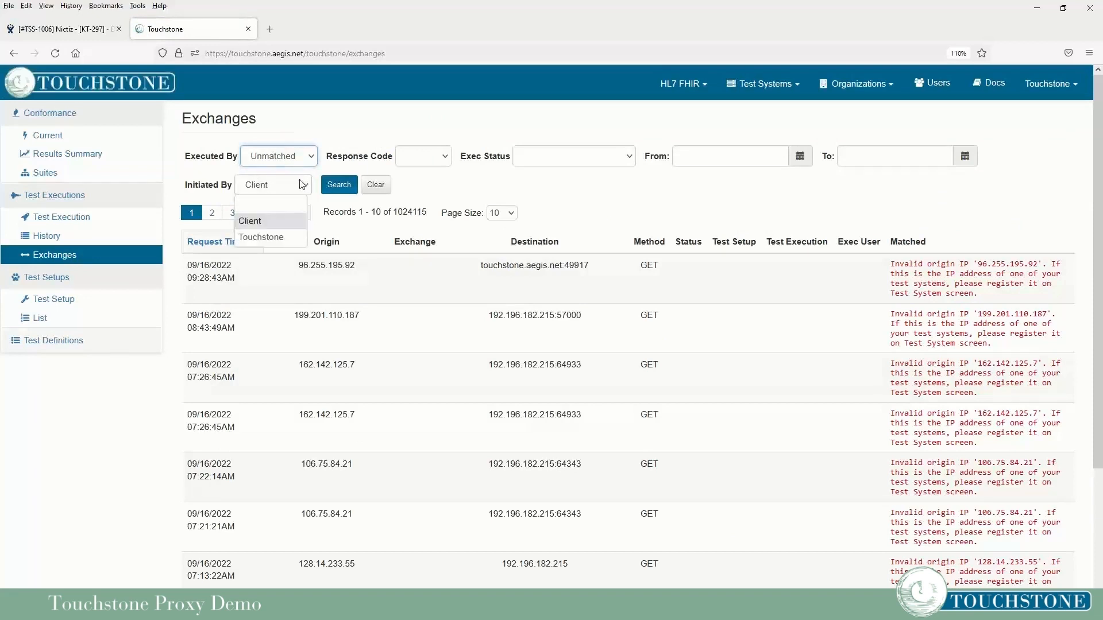
{"action": "left_click", "coordinate": [280, 200]}
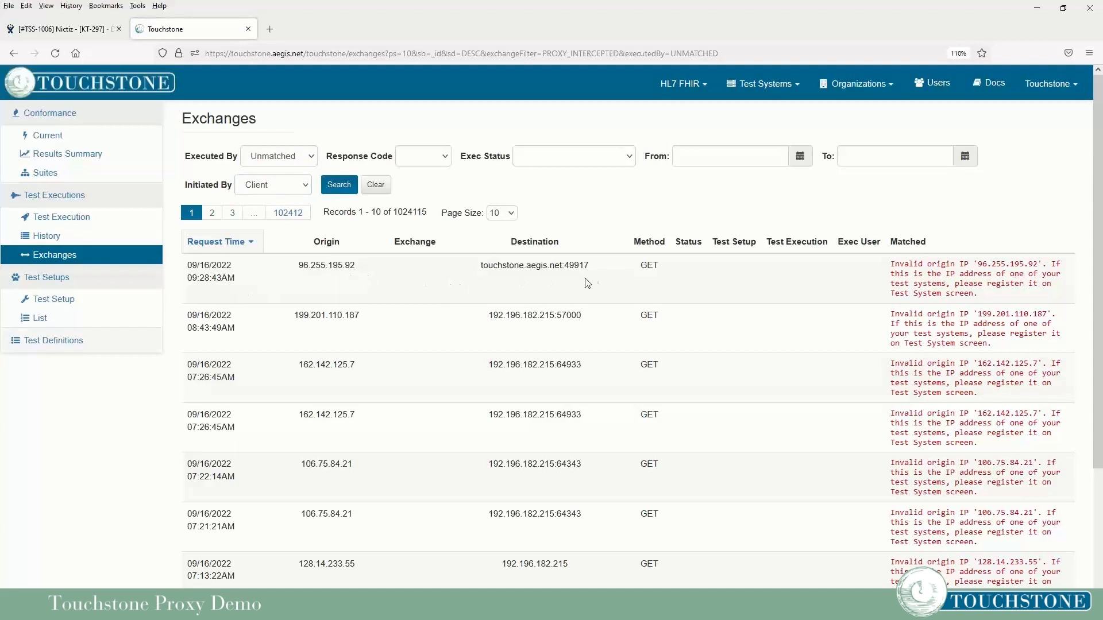
{"action": "left_click_drag", "start_coordinate": [601, 273], "coordinate": [473, 266]}
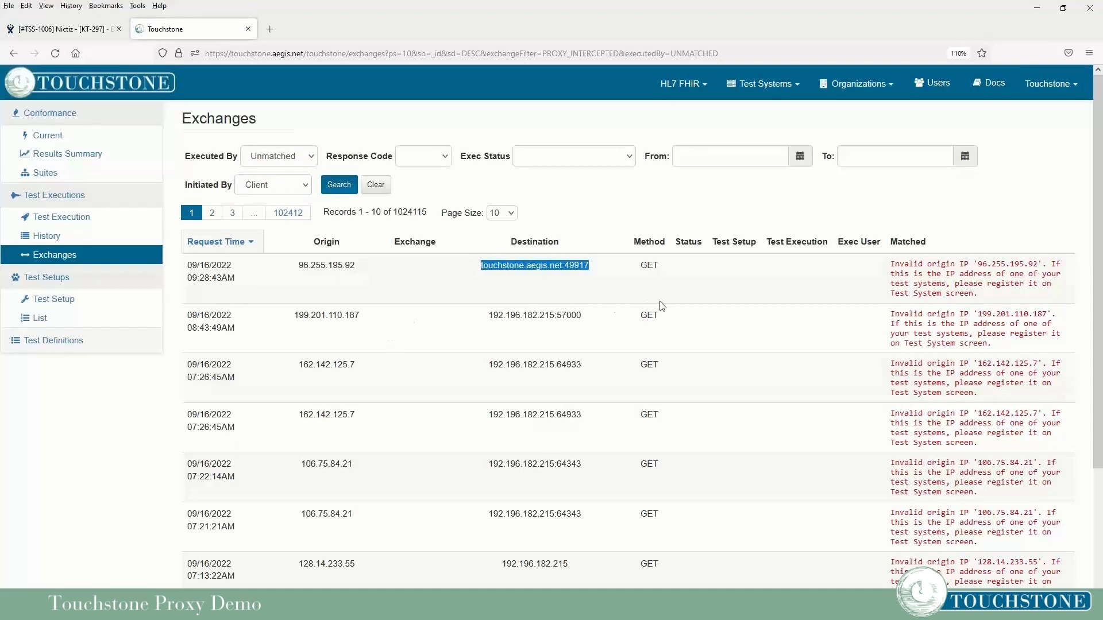
{"action": "left_click_drag", "start_coordinate": [363, 272], "coordinate": [286, 273]}
{"action": "left_click", "coordinate": [372, 276]}
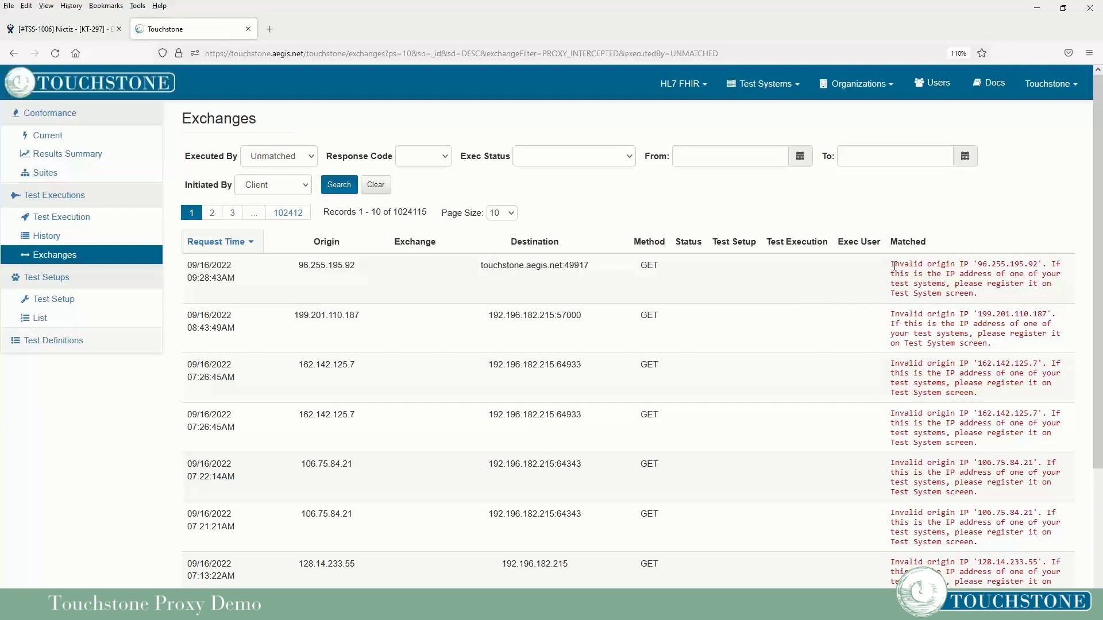
{"action": "left_click_drag", "start_coordinate": [894, 266], "coordinate": [1038, 262]}
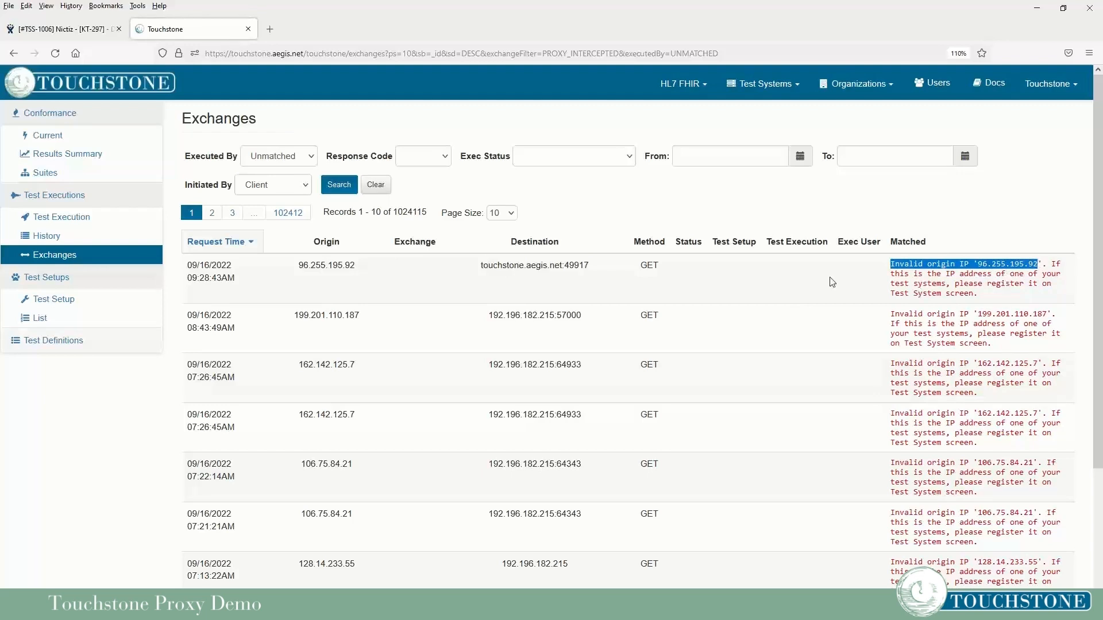
{"action": "left_click", "coordinate": [978, 238]}
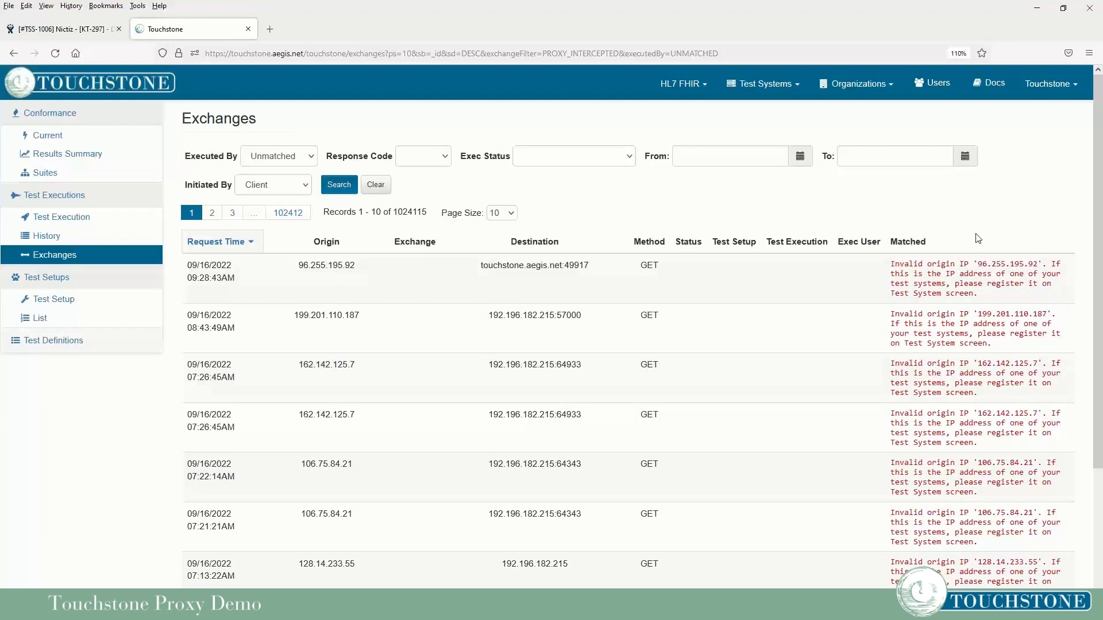
{"action": "left_click", "coordinate": [751, 86]}
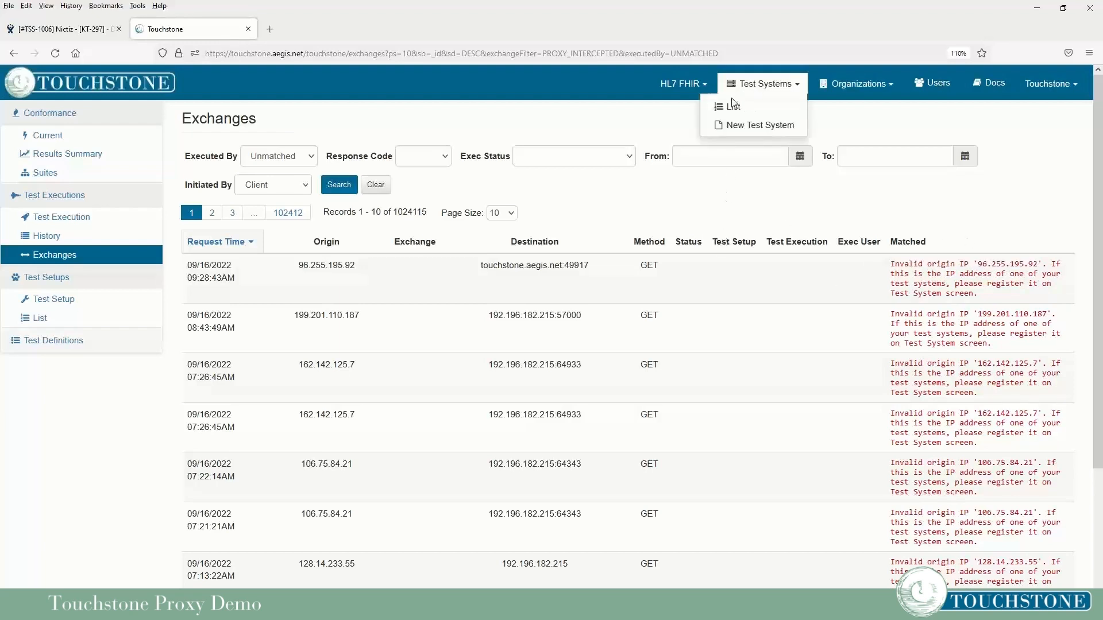
{"action": "left_click", "coordinate": [731, 107]}
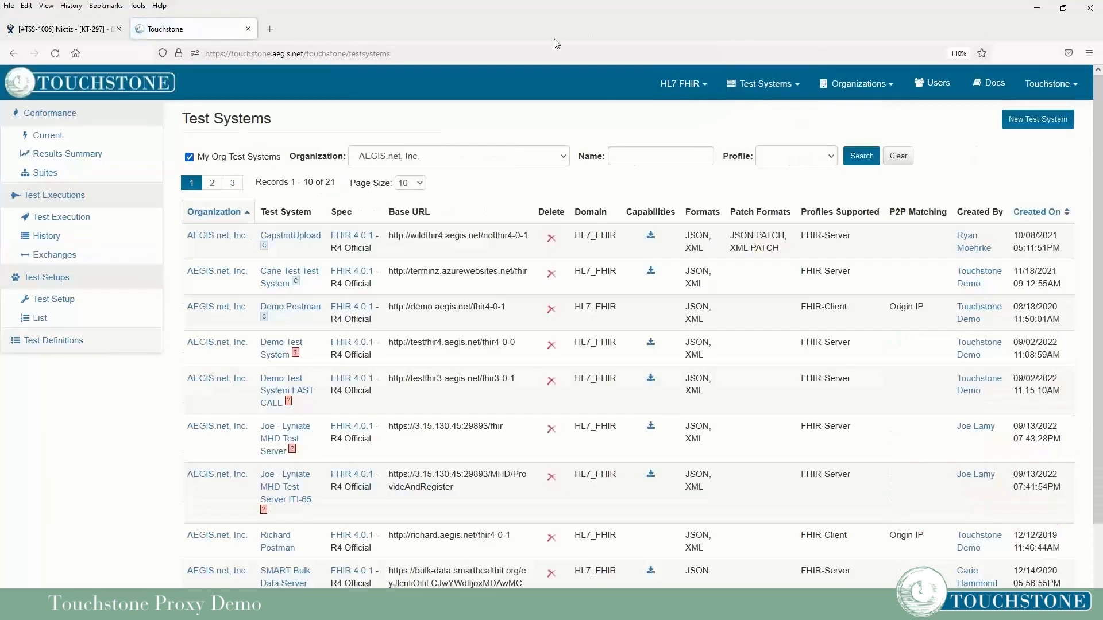
{"action": "left_click", "coordinate": [789, 156]}
{"action": "left_click", "coordinate": [781, 193]}
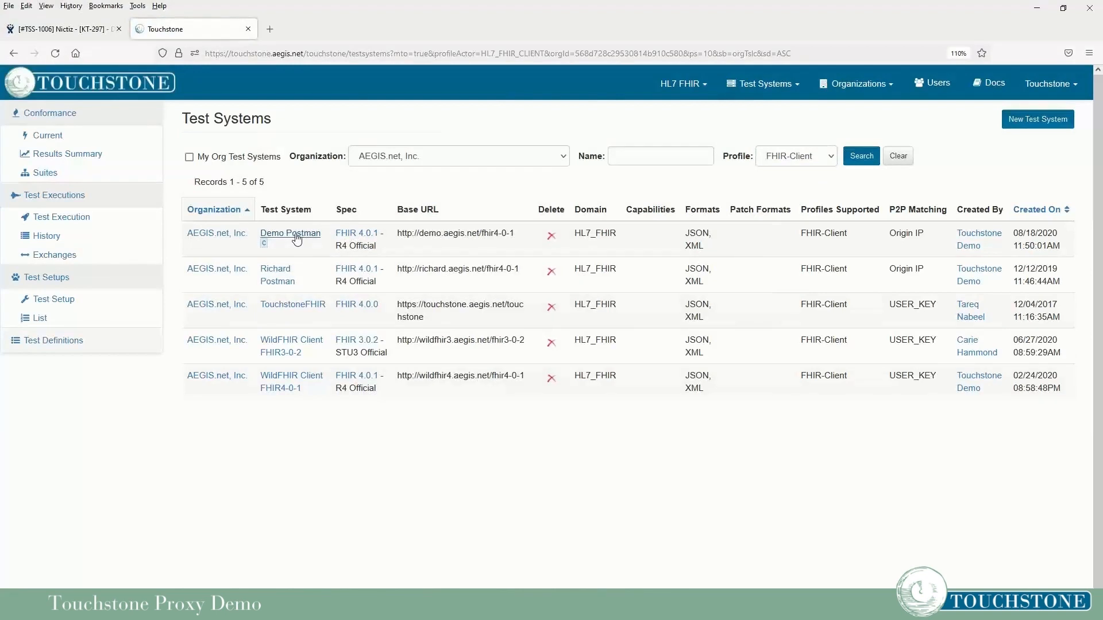
{"action": "left_click", "coordinate": [293, 235]}
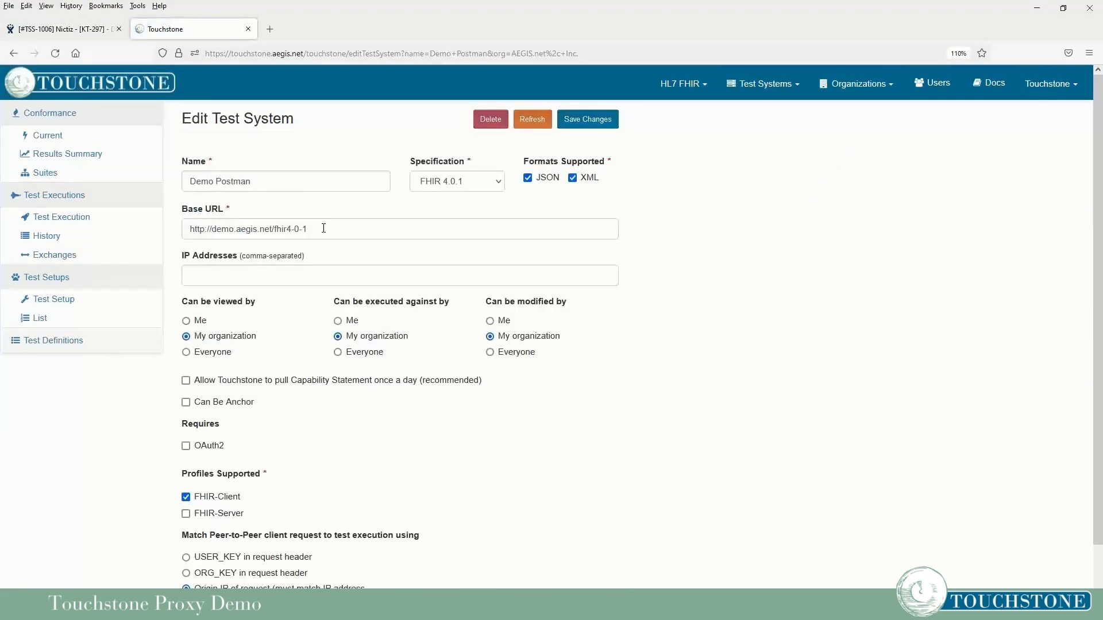
{"action": "left_click_drag", "start_coordinate": [310, 229], "coordinate": [177, 243]}
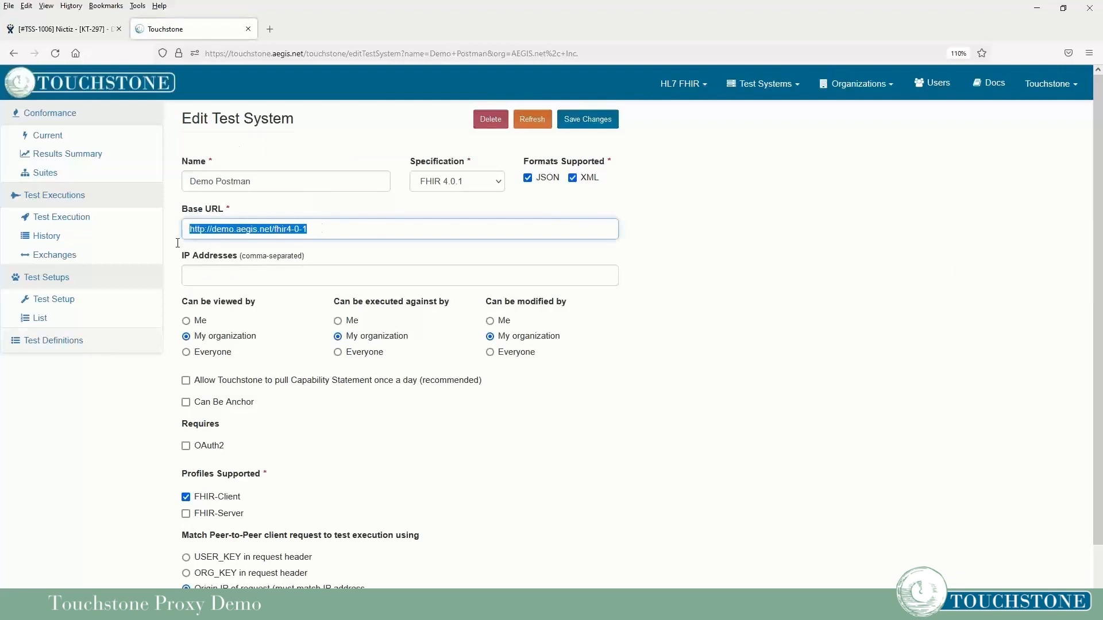
{"action": "left_click", "coordinate": [320, 227]}
{"action": "left_click_drag", "start_coordinate": [213, 230], "coordinate": [263, 226]}
{"action": "left_click", "coordinate": [325, 226]}
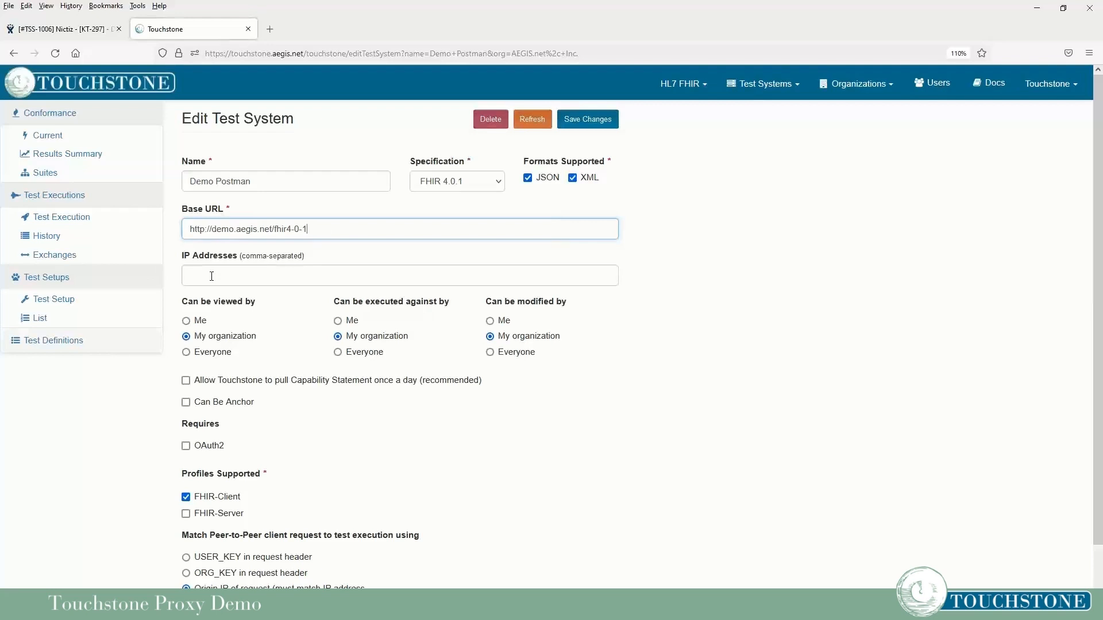
{"action": "left_click", "coordinate": [212, 277]}
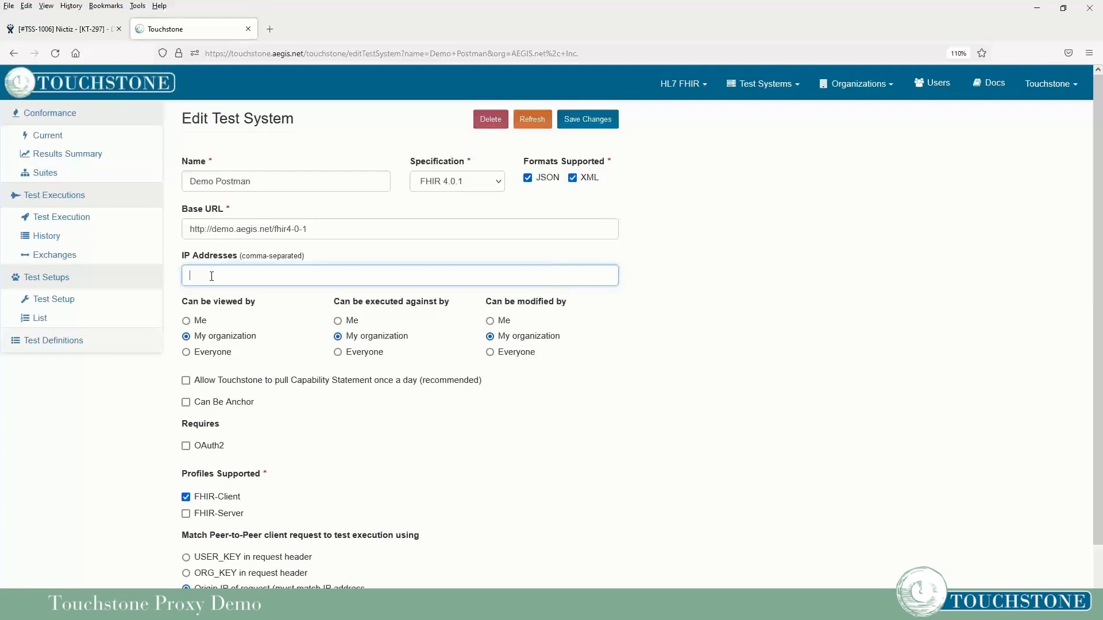
{"action": "left_click", "coordinate": [62, 257]}
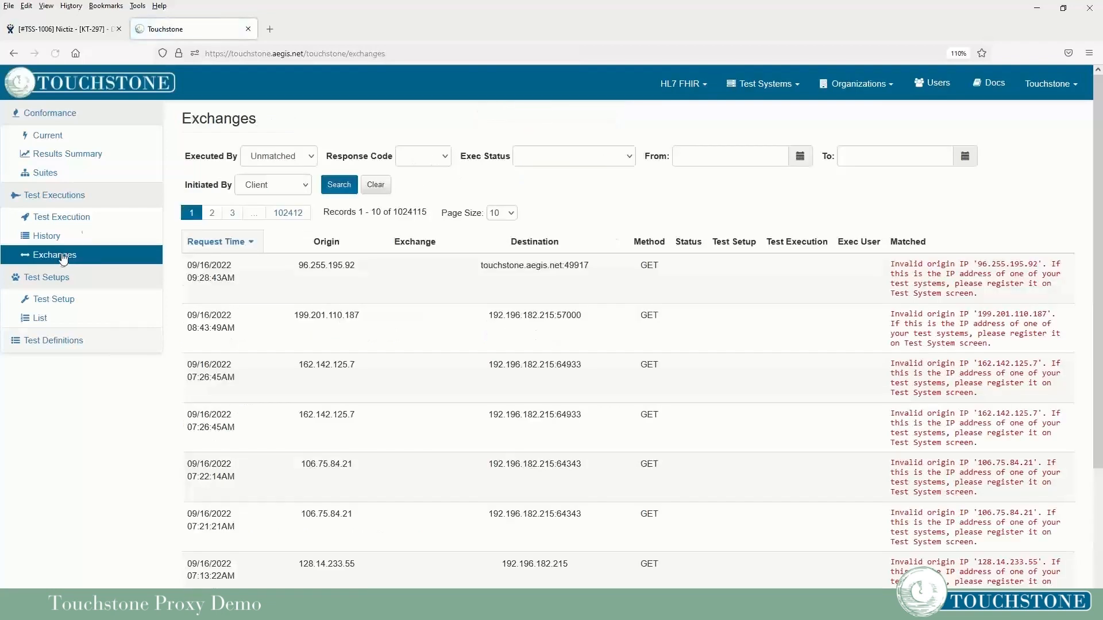
Copy origin IP 96.255.195.92 and open Demo Postman from the FHIR-Client test systems.
{"action": "left_click_drag", "start_coordinate": [362, 267], "coordinate": [304, 273]}
{"action": "key", "text": "ctrl+c"}
{"action": "left_click", "coordinate": [772, 85]}
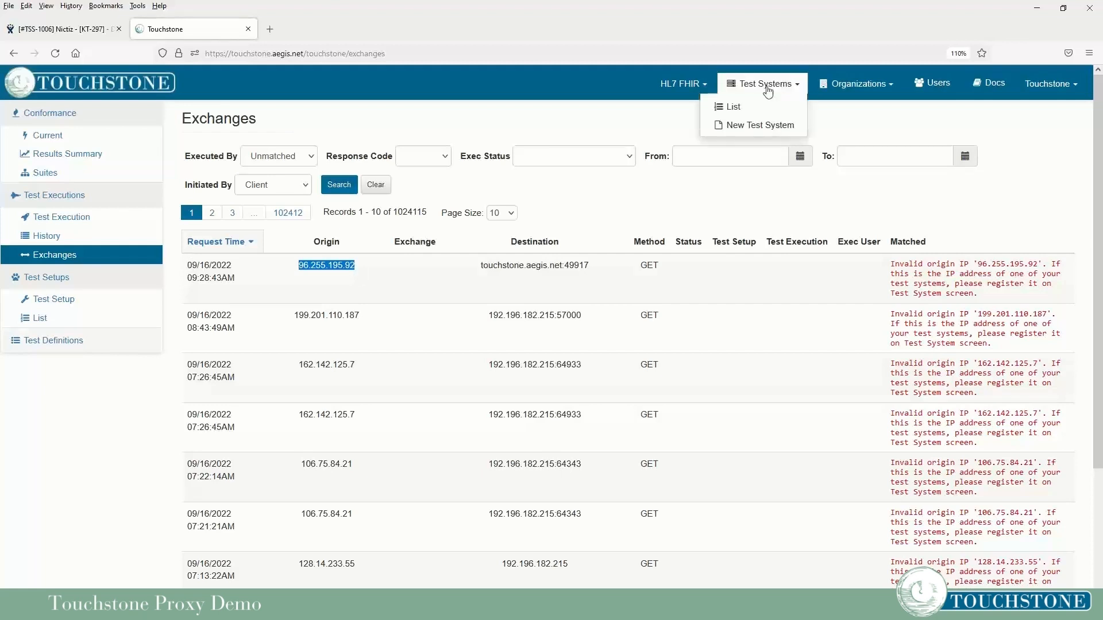
{"action": "left_click", "coordinate": [731, 109]}
{"action": "left_click", "coordinate": [796, 155]}
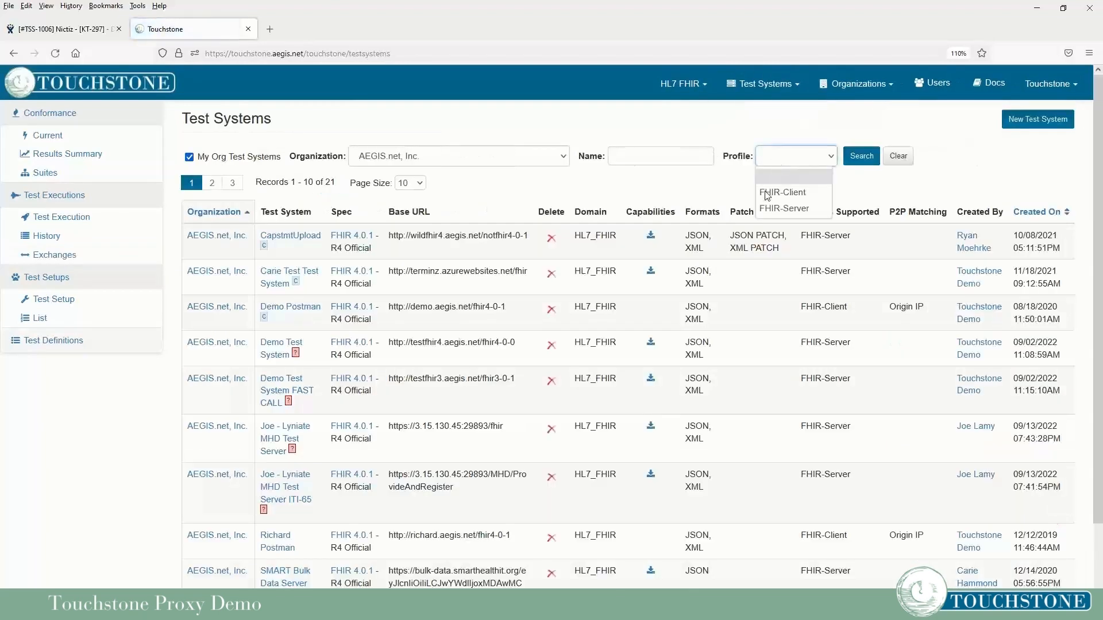
{"action": "left_click", "coordinate": [782, 189]}
{"action": "left_click", "coordinate": [290, 234]}
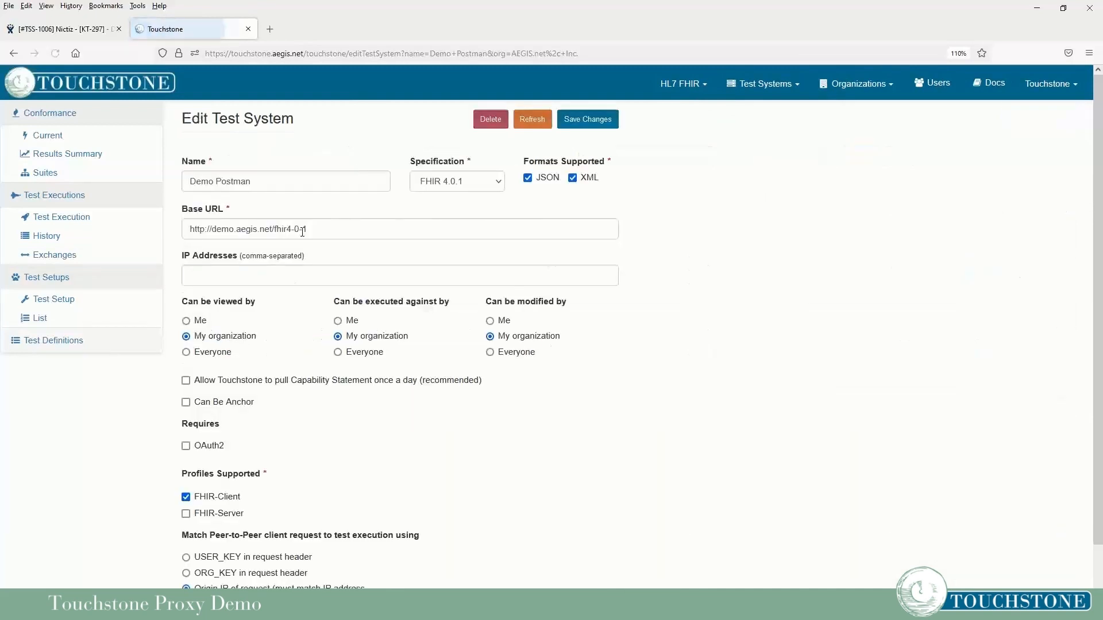
Add 96.255.195.92 to Demo Postman's IP addresses and save the test system.
{"action": "left_click", "coordinate": [242, 281]}
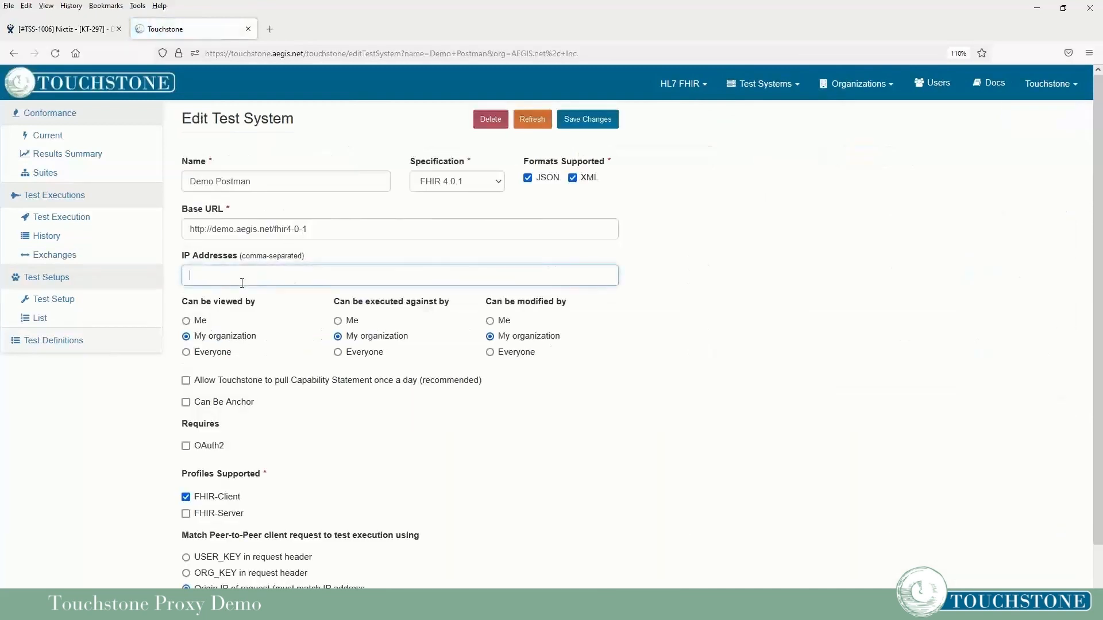
{"action": "key", "text": "ctrl+v"}
{"action": "left_click", "coordinate": [671, 341]}
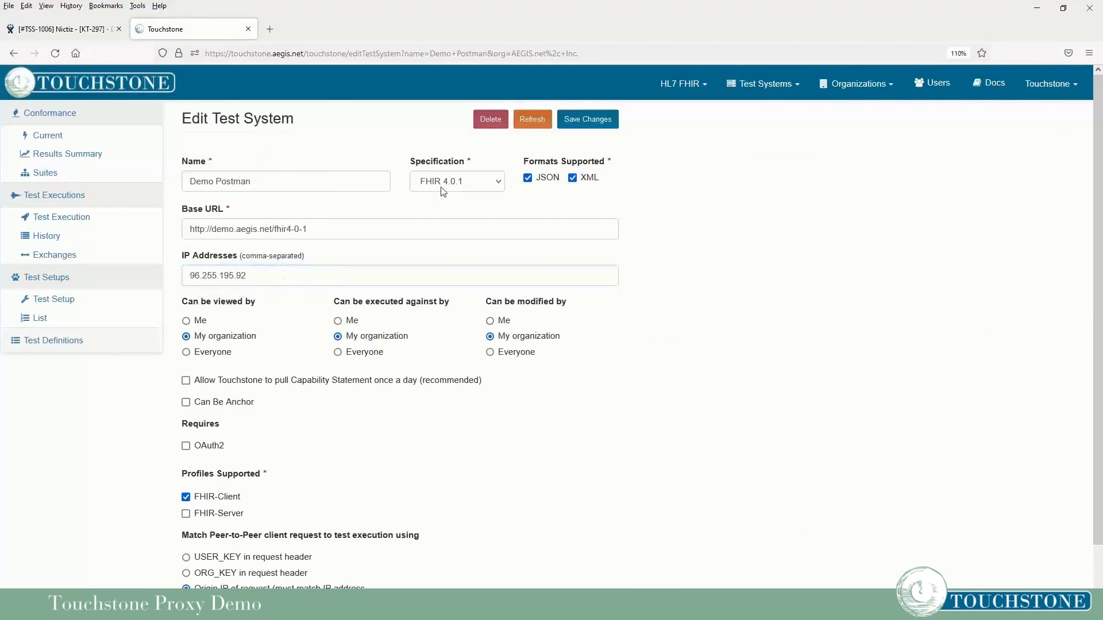
{"action": "left_click", "coordinate": [585, 127]}
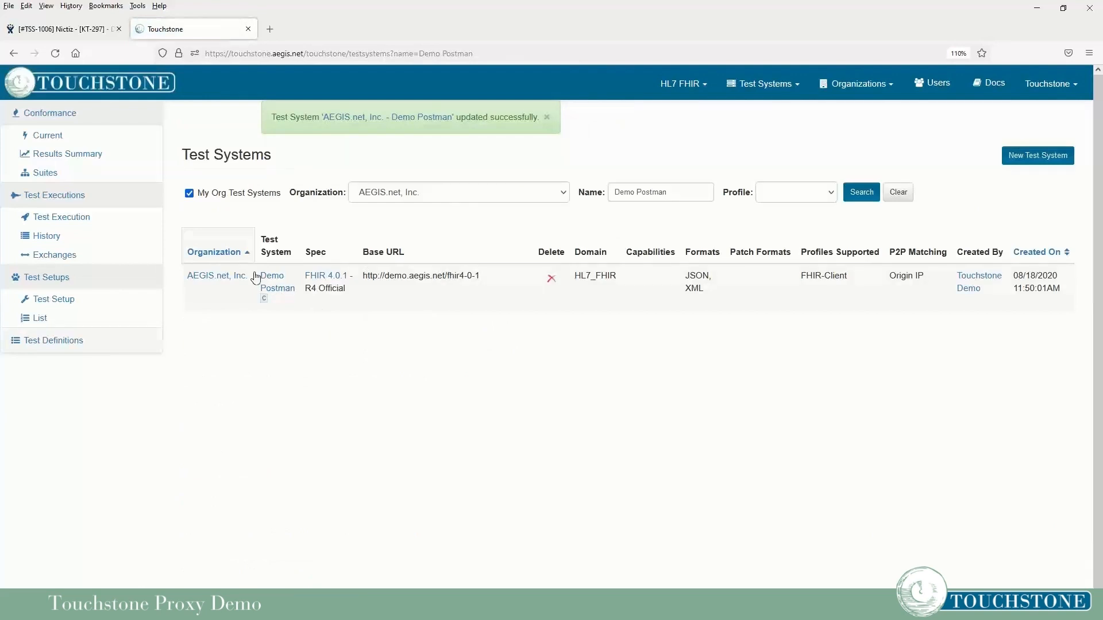
{"action": "left_click", "coordinate": [266, 287]}
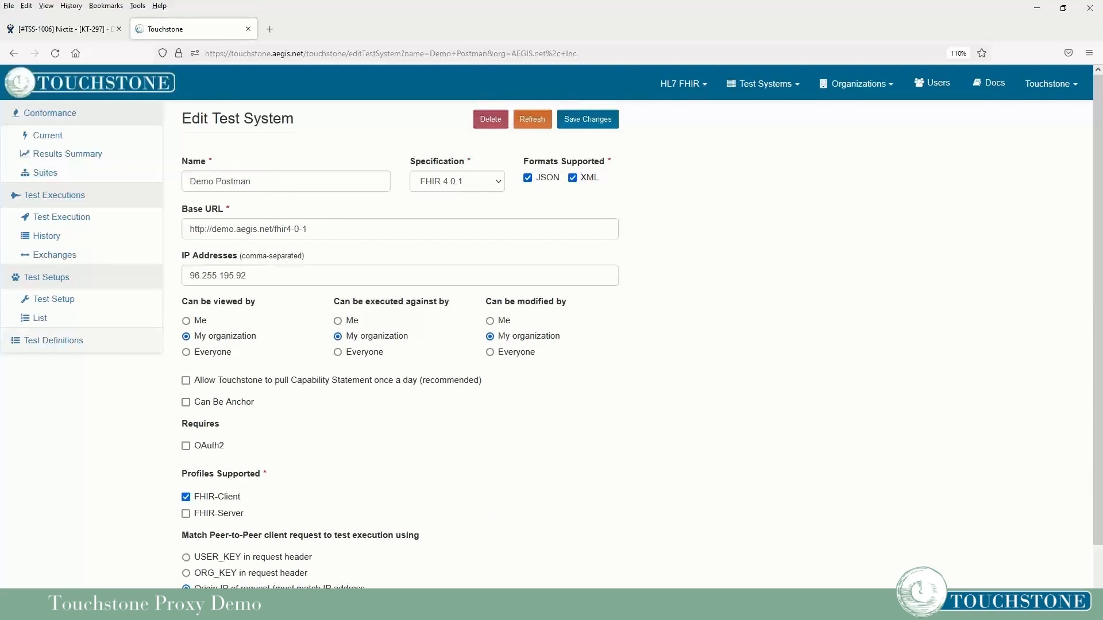
{"action": "left_click", "coordinate": [241, 609]}
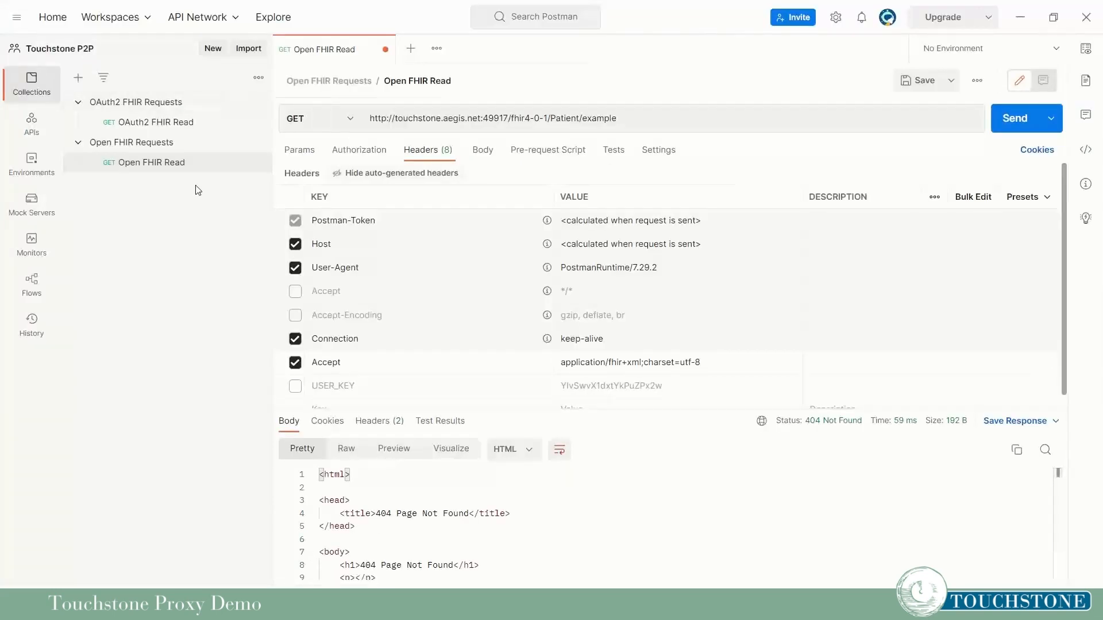
Resend the Open FHIR Read request through the Touchstone proxy for a 200 OK, then return to Touchstone.
{"action": "left_click", "coordinate": [1003, 115]}
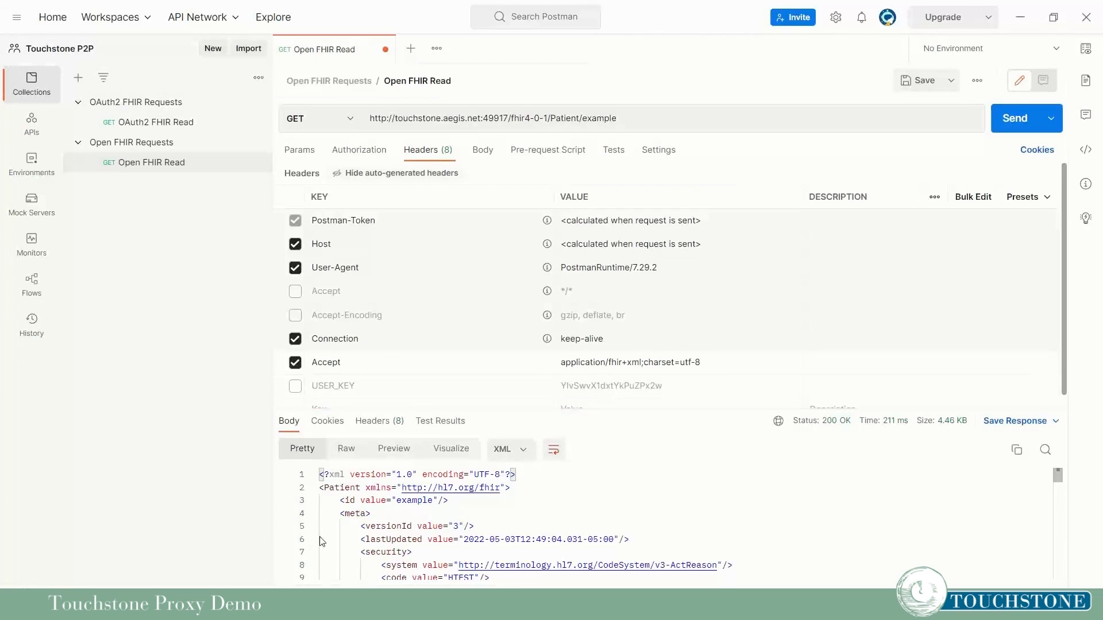
{"action": "left_click", "coordinate": [224, 606]}
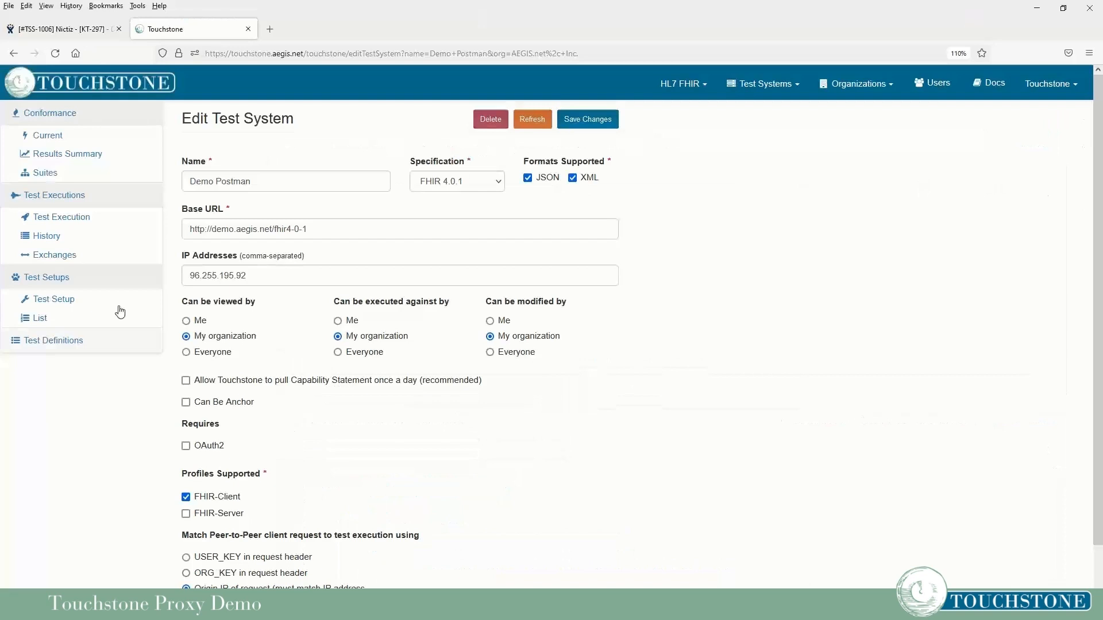
List the recorded exchanges filtered to those executed By My Org, showing the Demo Postman origin.
{"action": "left_click", "coordinate": [59, 255]}
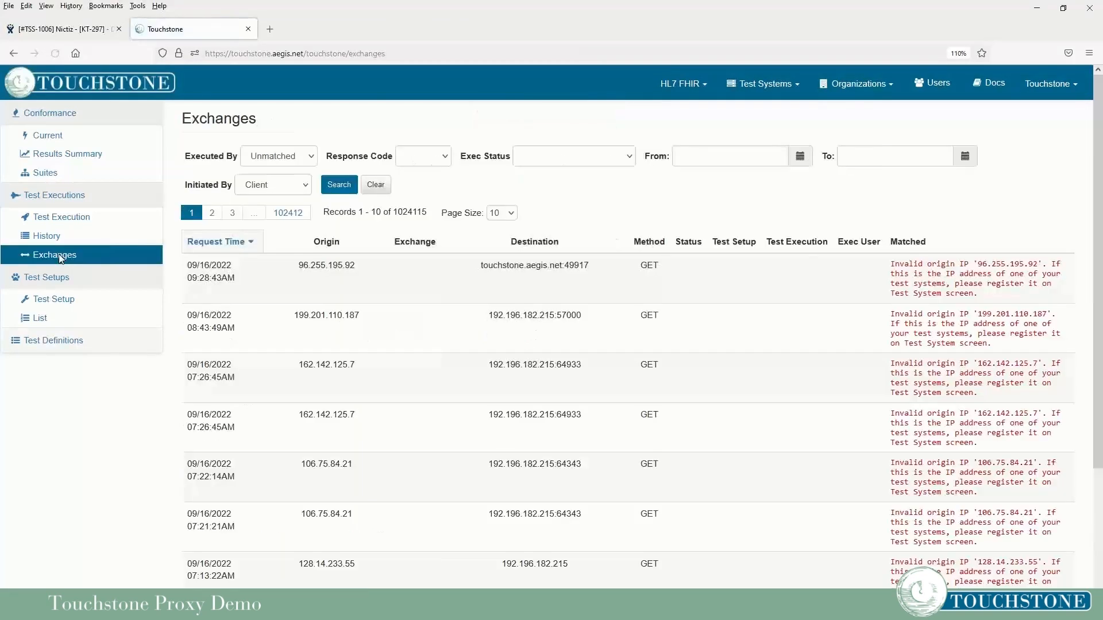
{"action": "left_click", "coordinate": [279, 161]}
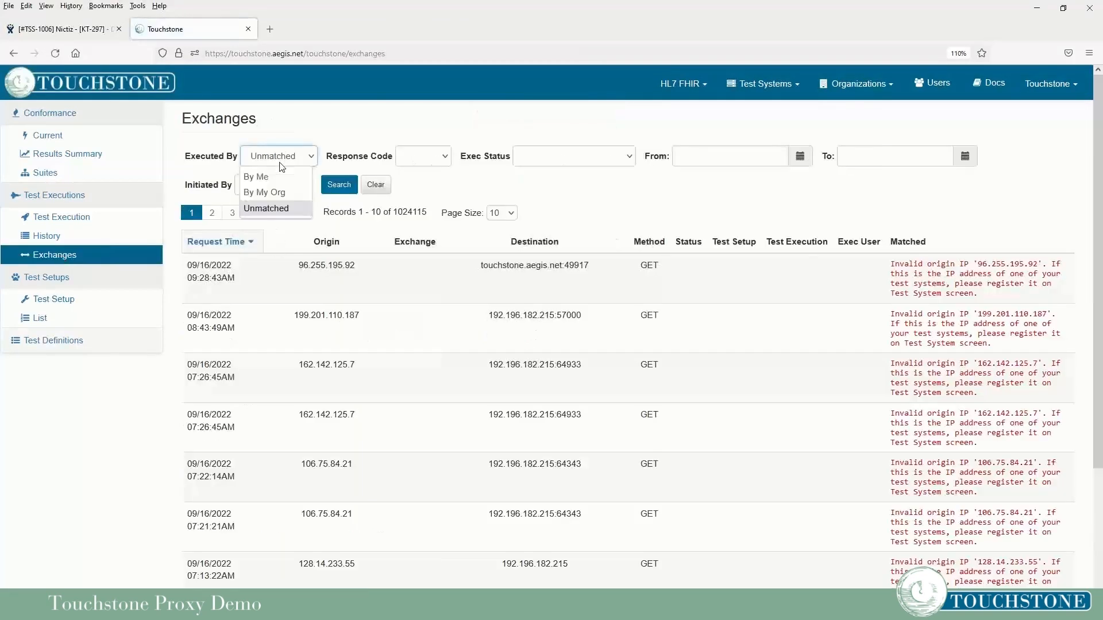
{"action": "left_click", "coordinate": [270, 192]}
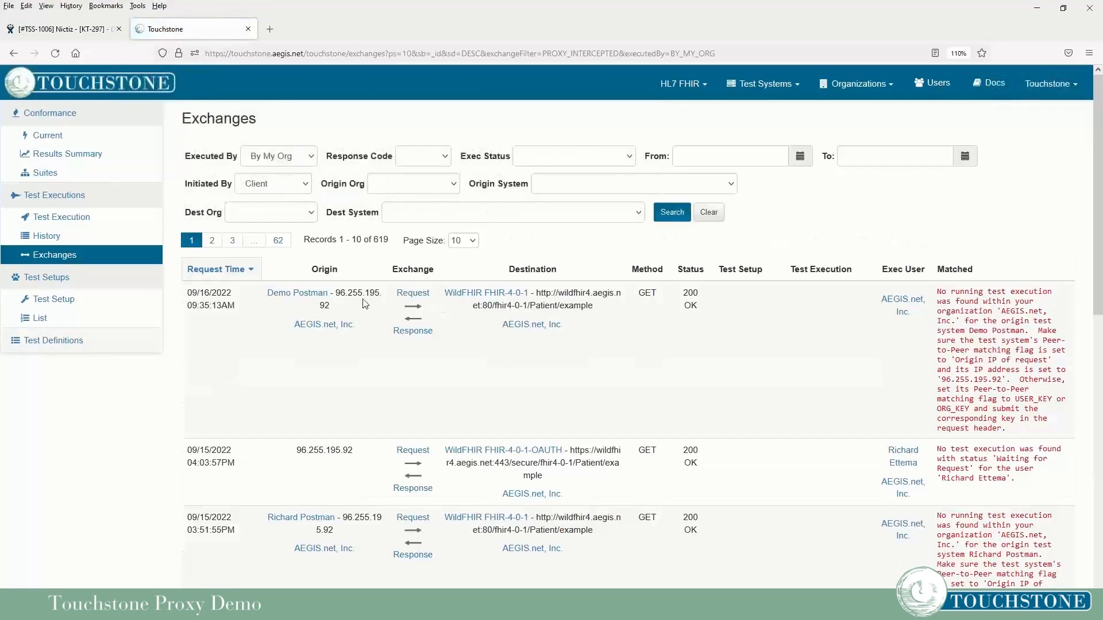
{"action": "left_click_drag", "start_coordinate": [265, 293], "coordinate": [374, 321]}
{"action": "left_click", "coordinate": [374, 322]}
View the newest exchange's request and response details, then go to Test Definitions.
{"action": "left_click", "coordinate": [412, 293]}
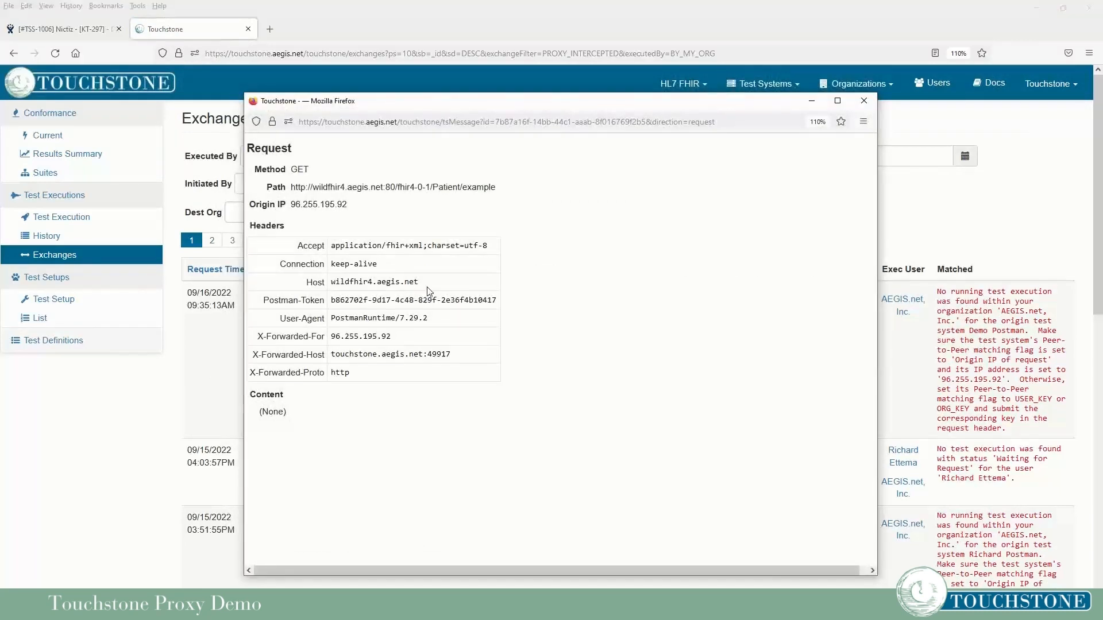
{"action": "left_click", "coordinate": [864, 101]}
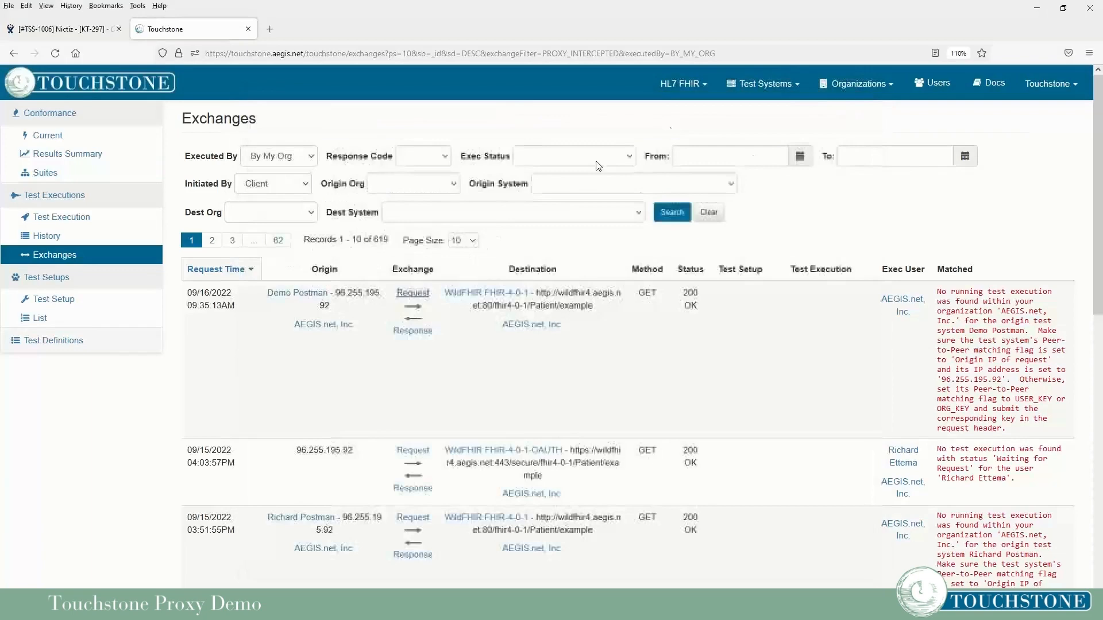
{"action": "left_click", "coordinate": [413, 331]}
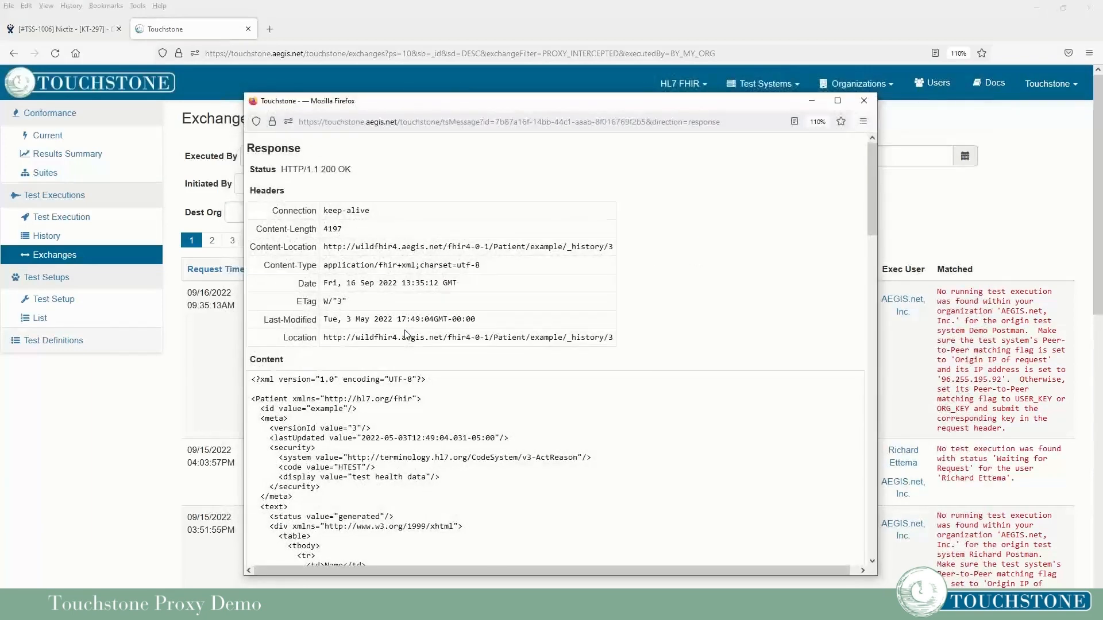
{"action": "left_click", "coordinate": [864, 100]}
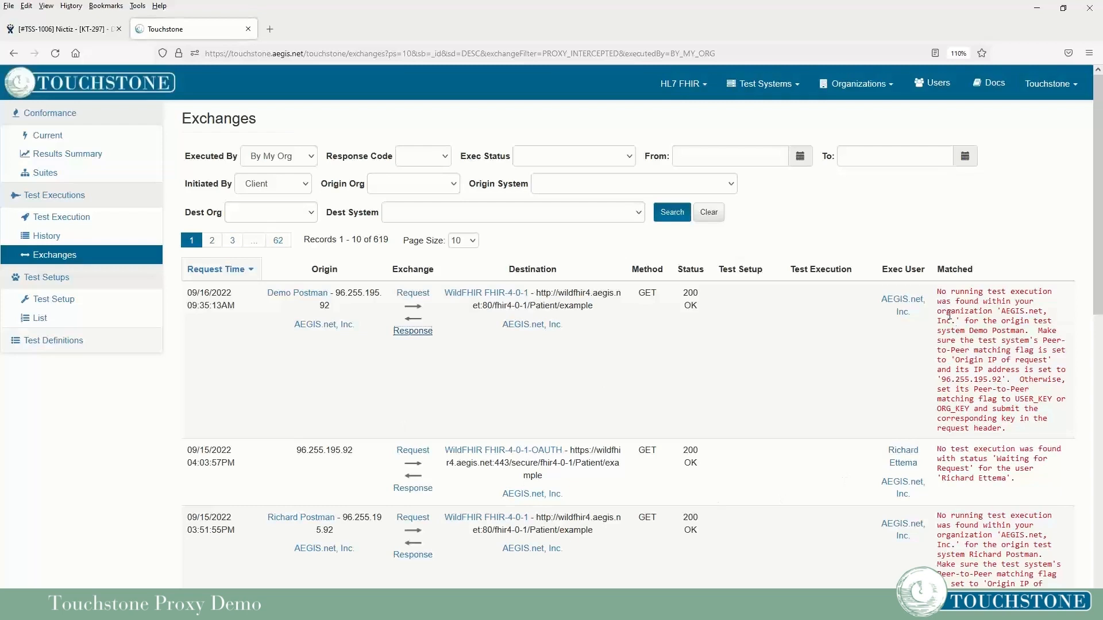
{"action": "left_click_drag", "start_coordinate": [938, 292], "coordinate": [1039, 301]}
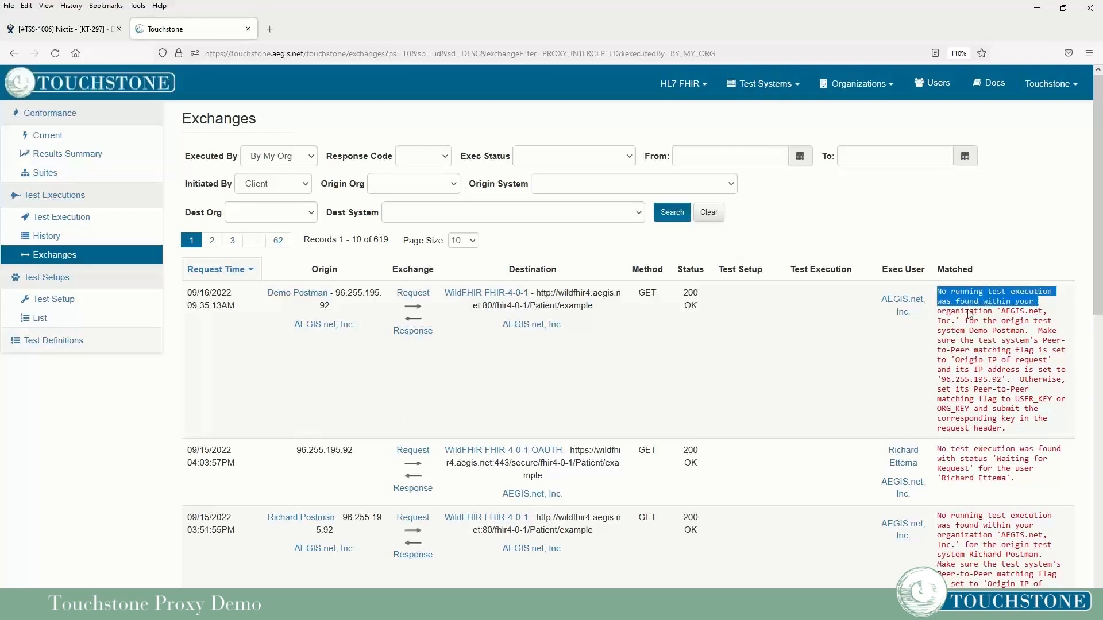
{"action": "left_click", "coordinate": [898, 352]}
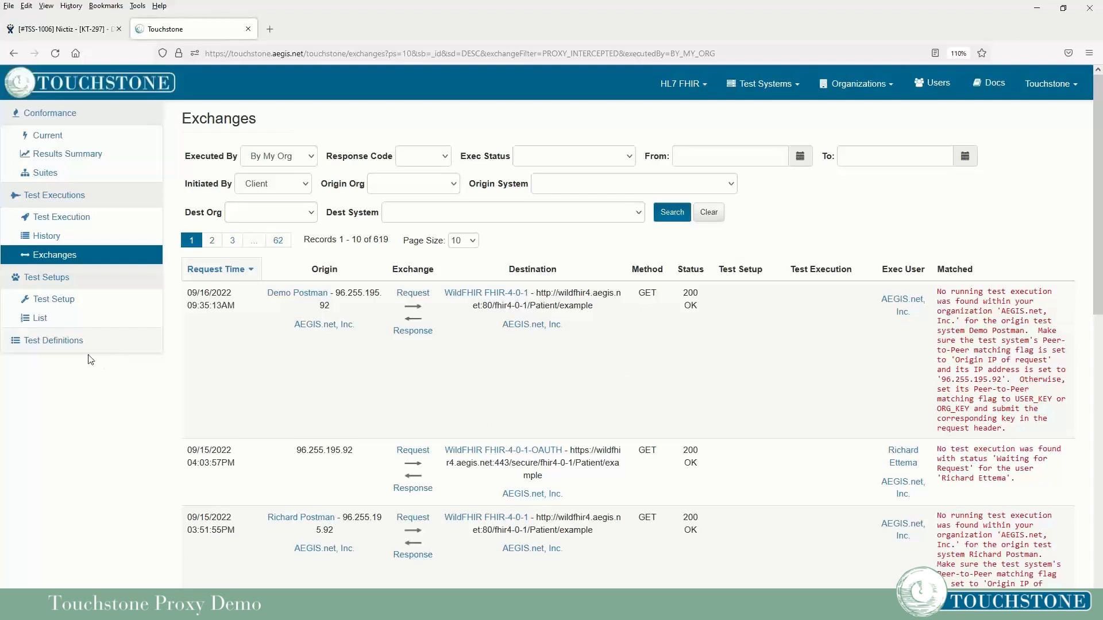
{"action": "left_click", "coordinate": [67, 345]}
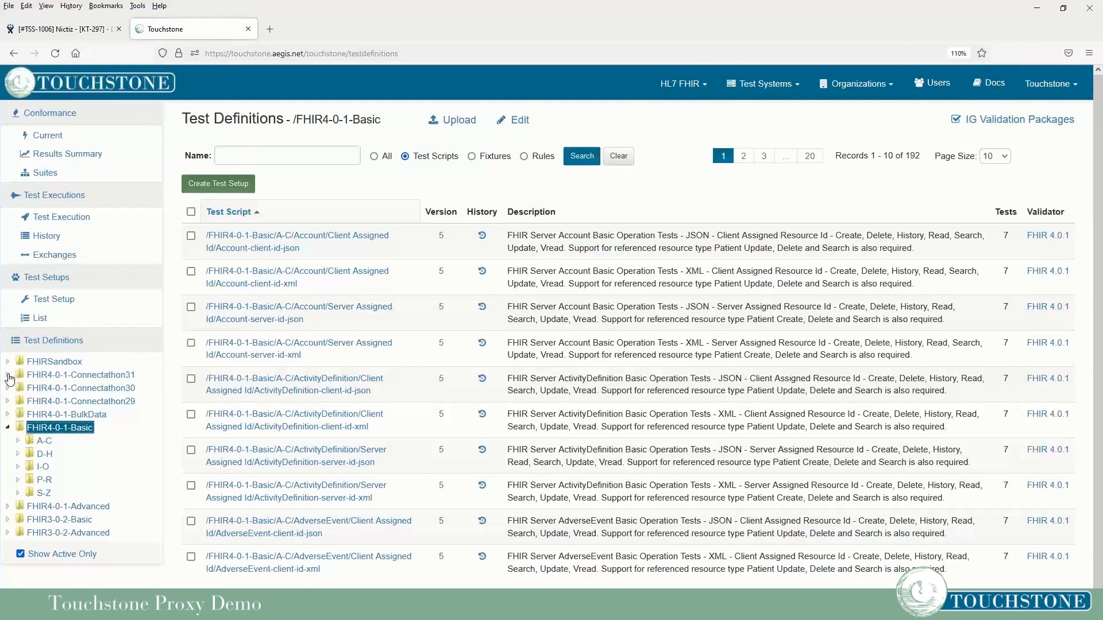
Create a test setup from the Connectathon31 Patient-02-Formal FHIRClient 03-PatientRead read-xml script.
{"action": "left_click", "coordinate": [8, 377]}
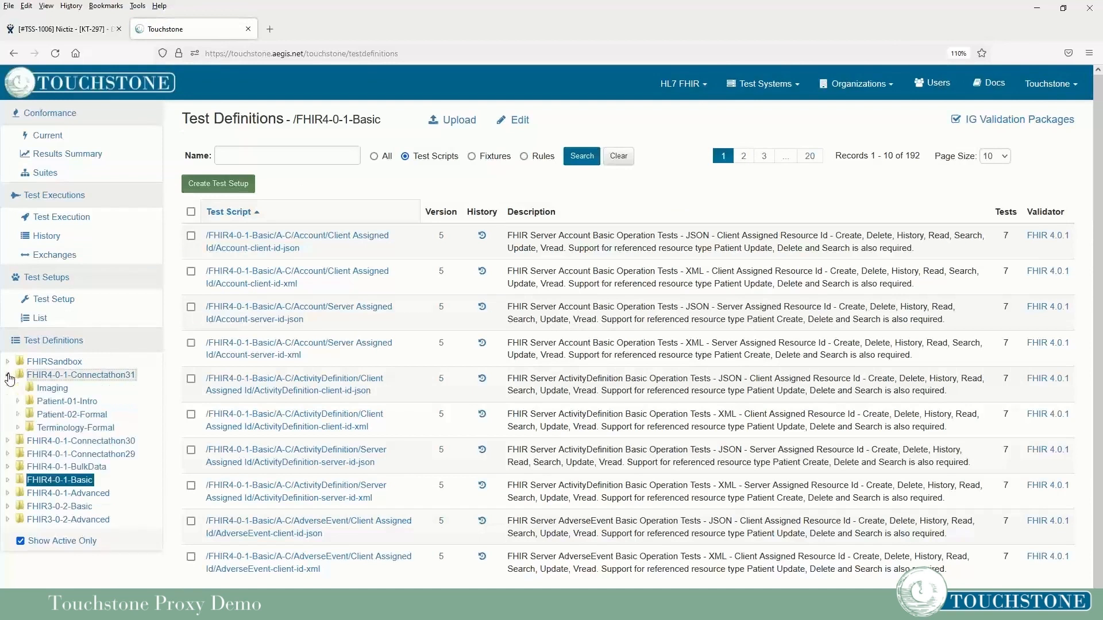
{"action": "left_click", "coordinate": [18, 414]}
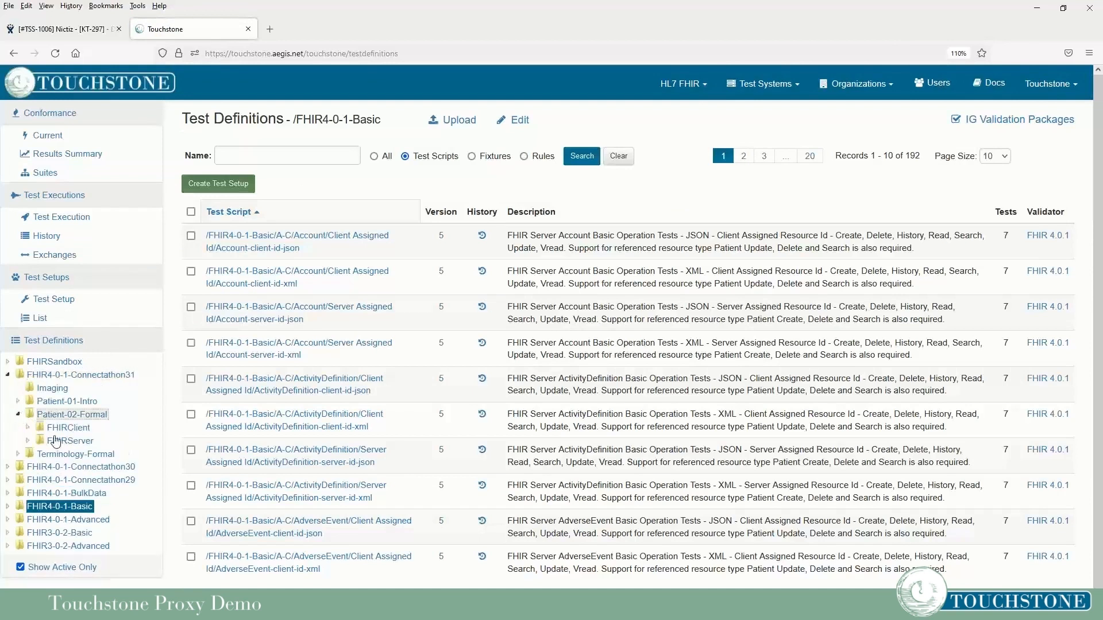
{"action": "left_click", "coordinate": [28, 428]}
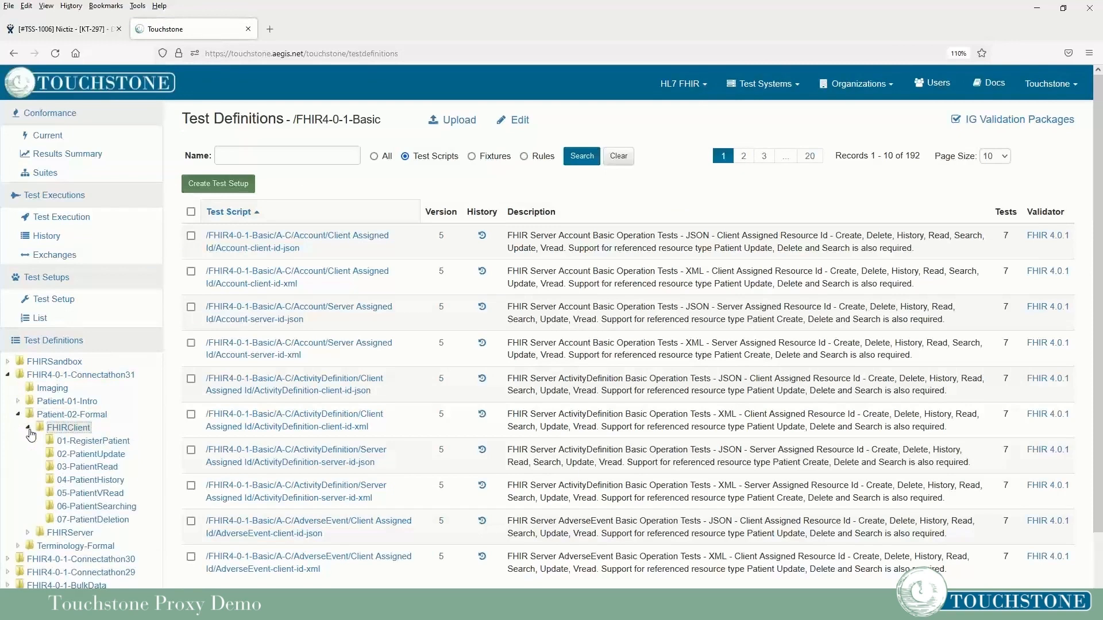
{"action": "left_click", "coordinate": [87, 467]}
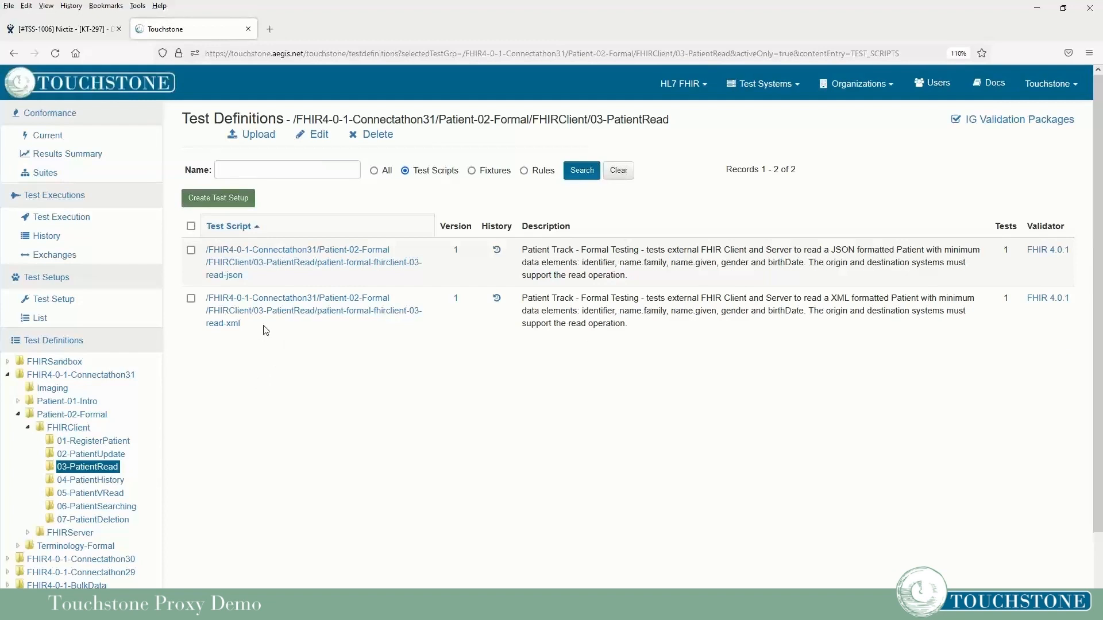
{"action": "left_click", "coordinate": [191, 299]}
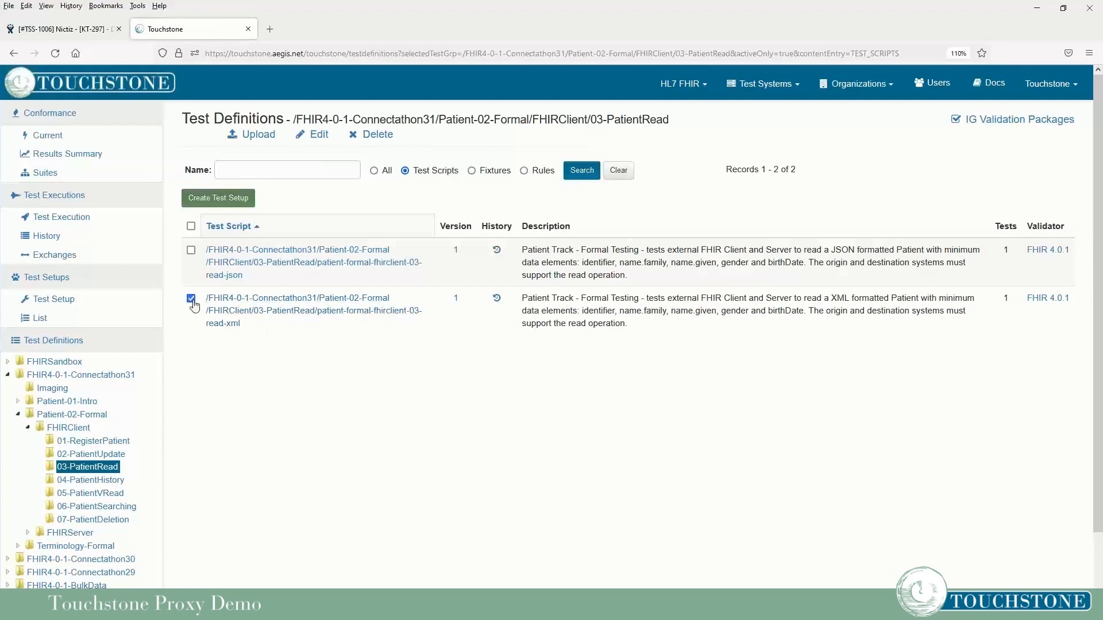
{"action": "left_click", "coordinate": [230, 202]}
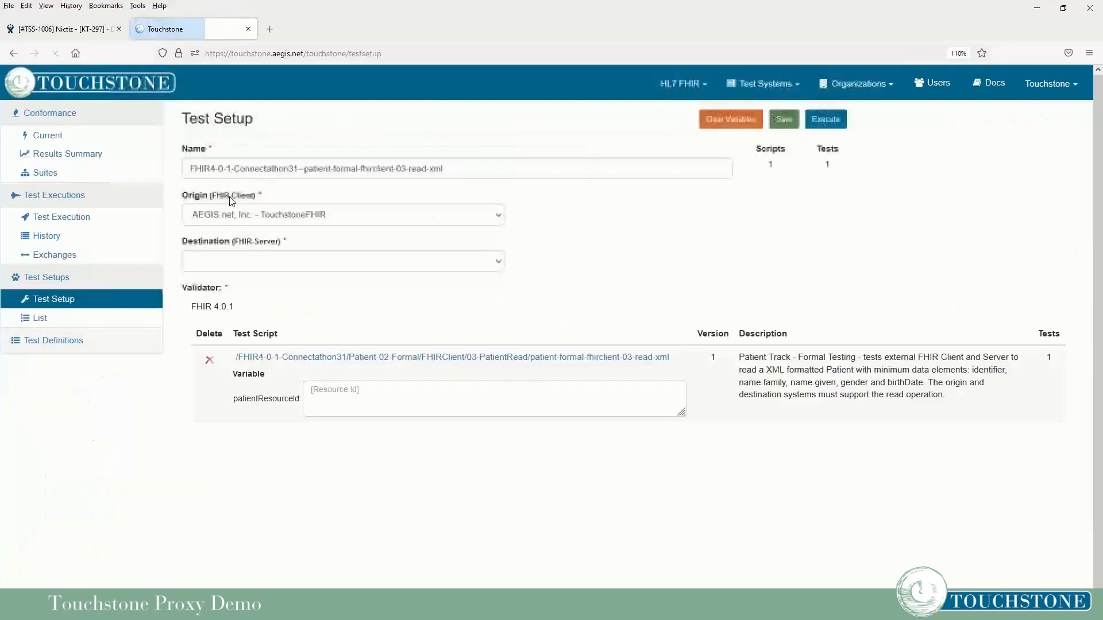
Set origin Demo Postman, destination WildFHIR FHIR-4-0-1, and patientResourceId 'example'.
{"action": "left_click", "coordinate": [287, 220]}
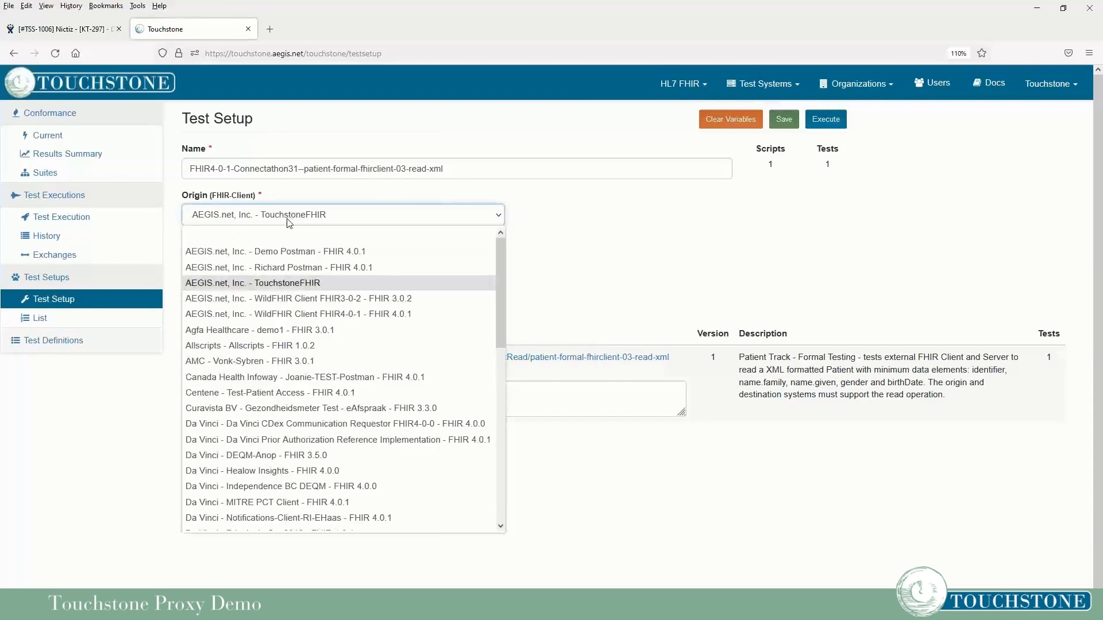
{"action": "left_click", "coordinate": [285, 253]}
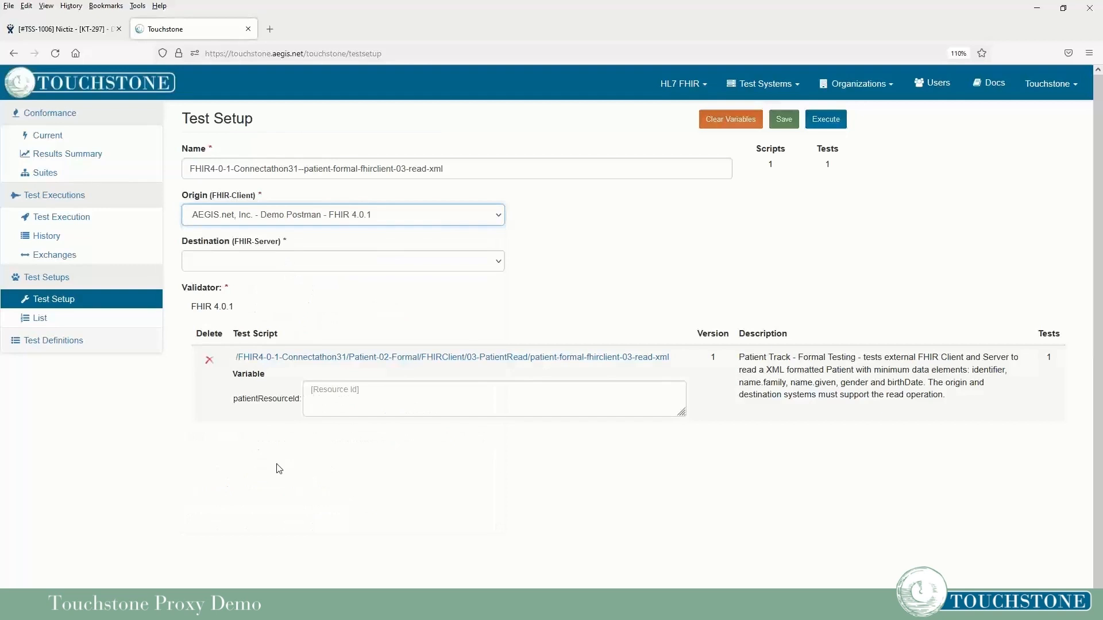
{"action": "left_click", "coordinate": [252, 263]}
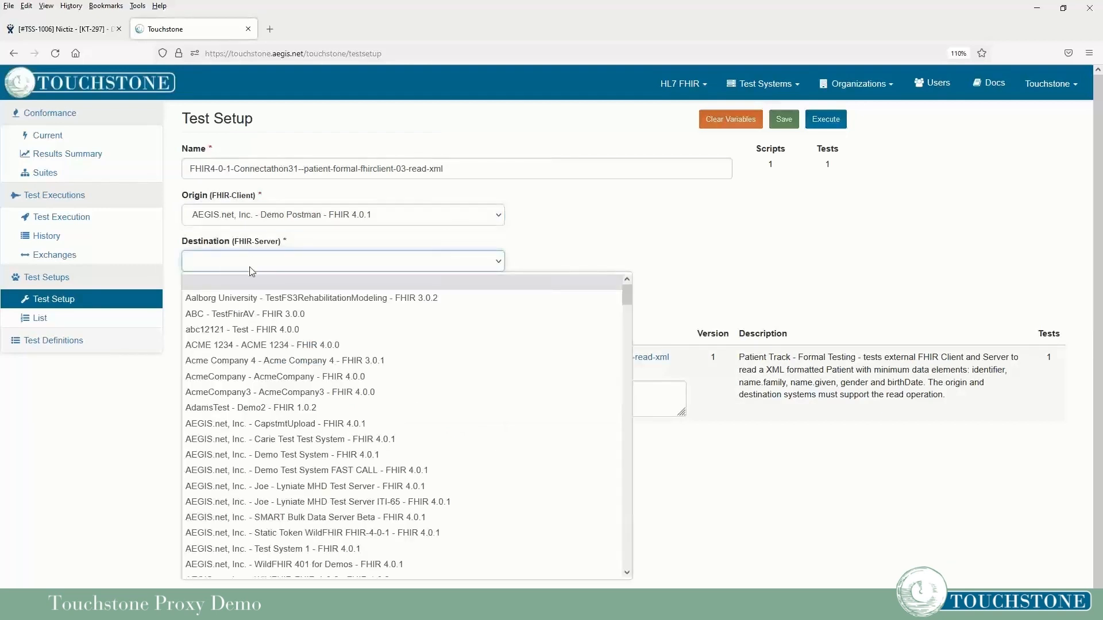
{"action": "scroll", "coordinate": [284, 443], "scroll_direction": "down", "scroll_amount": 4}
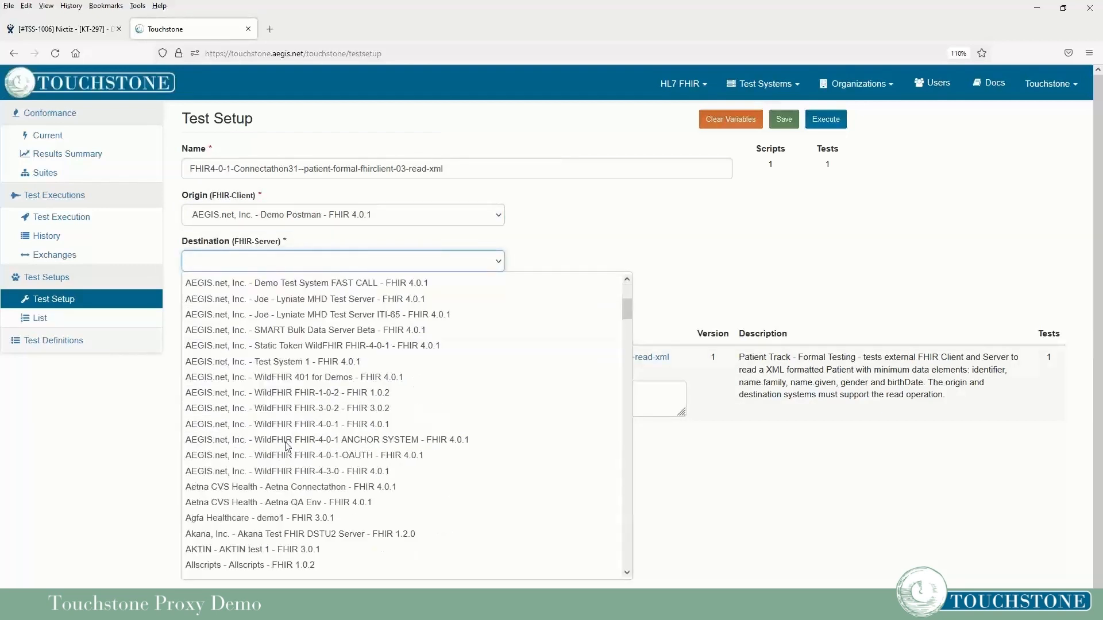
{"action": "left_click", "coordinate": [285, 424]}
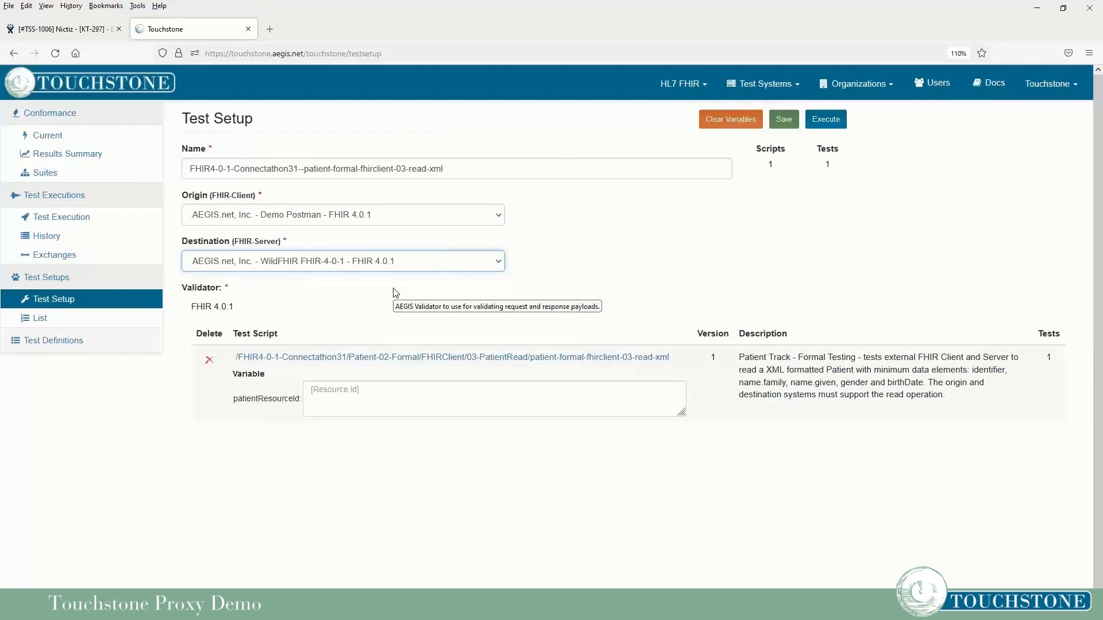
{"action": "left_click", "coordinate": [430, 402]}
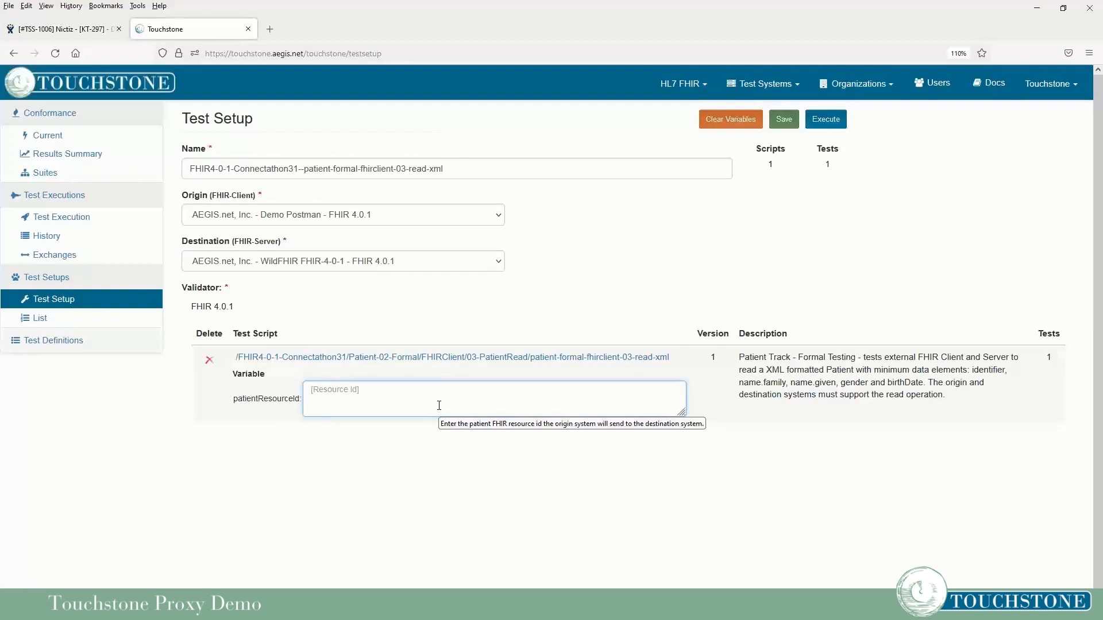
{"action": "type", "text": "example"}
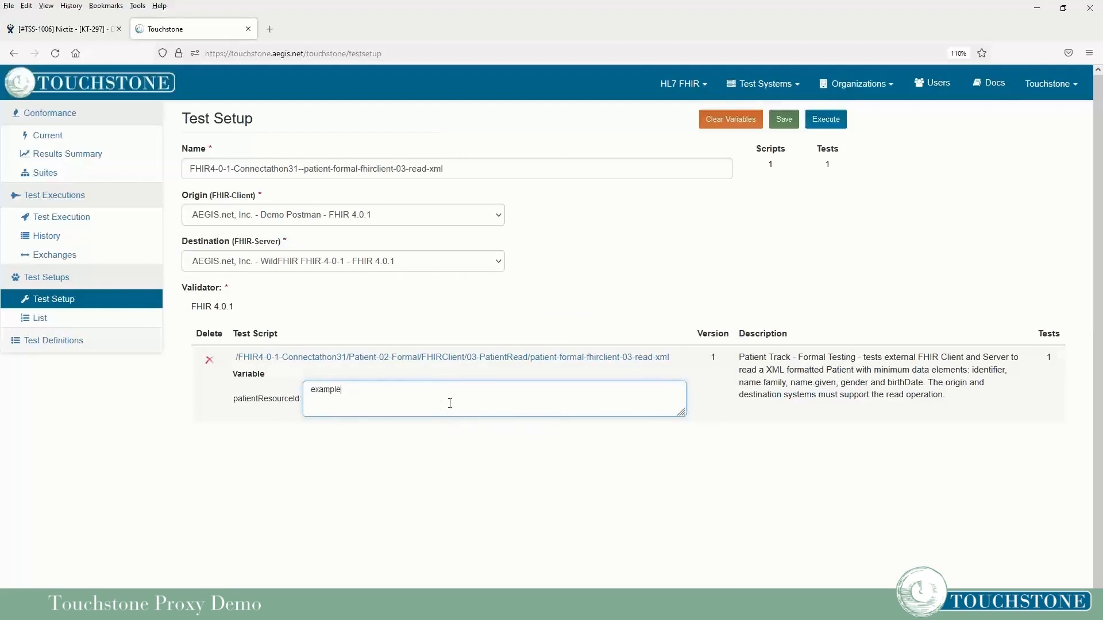
{"action": "left_click", "coordinate": [824, 122]}
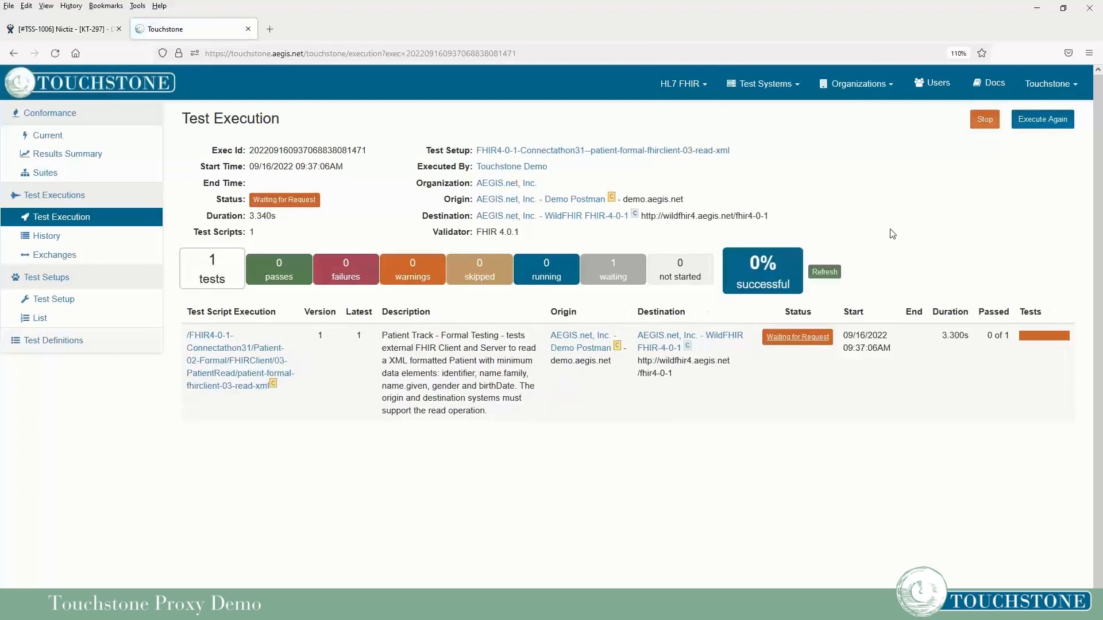
{"action": "left_click", "coordinate": [787, 340]}
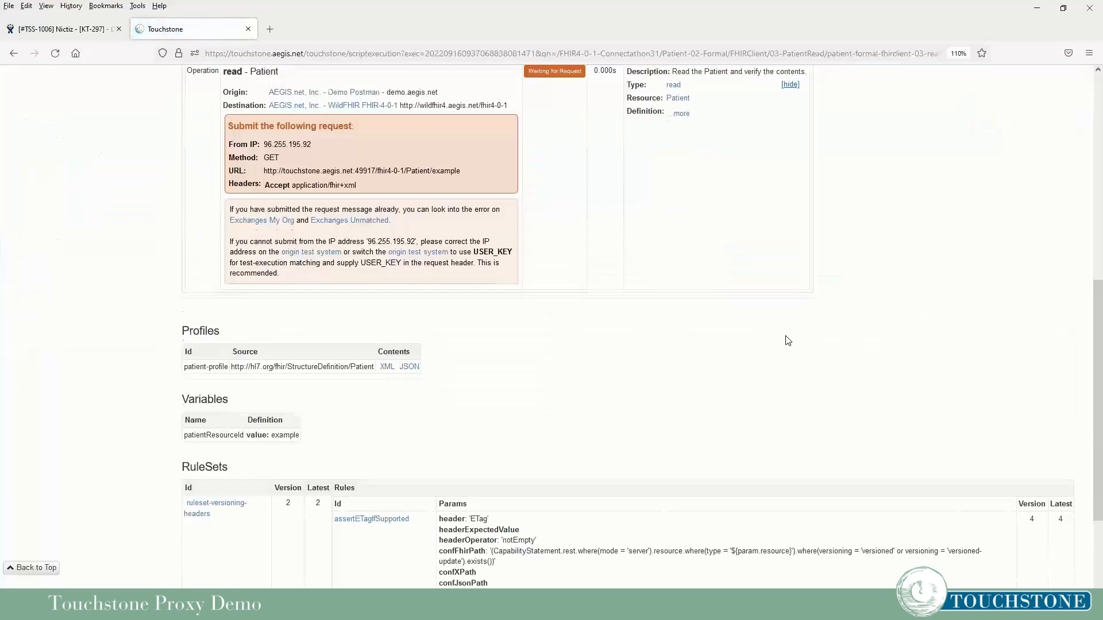
{"action": "scroll", "coordinate": [787, 340], "scroll_direction": "up", "scroll_amount": 7}
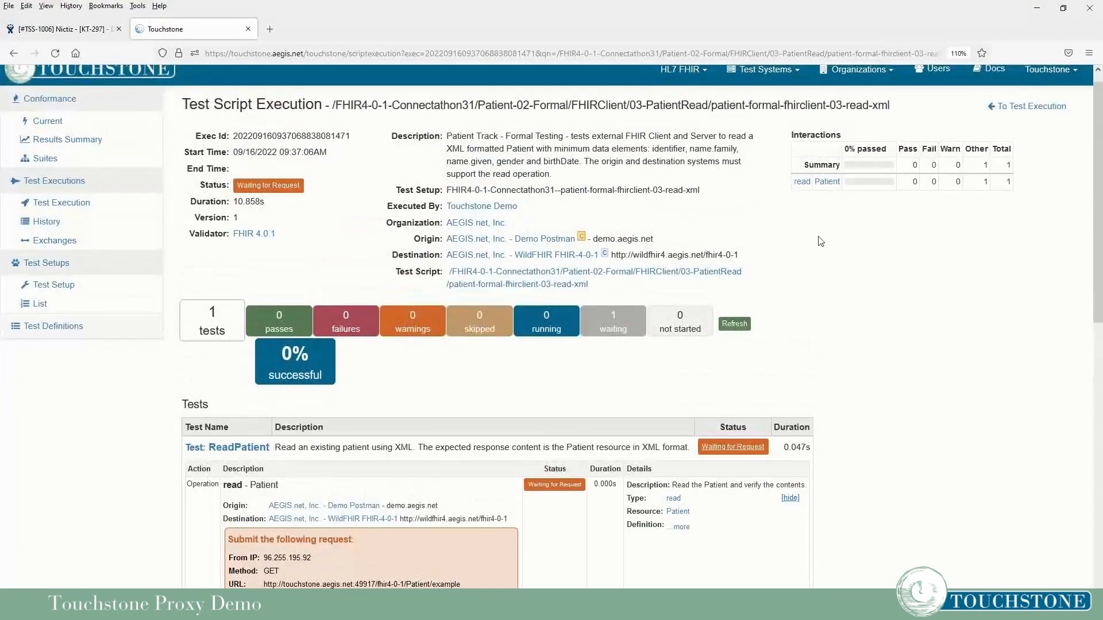
{"action": "scroll", "coordinate": [820, 241], "scroll_direction": "down", "scroll_amount": 3}
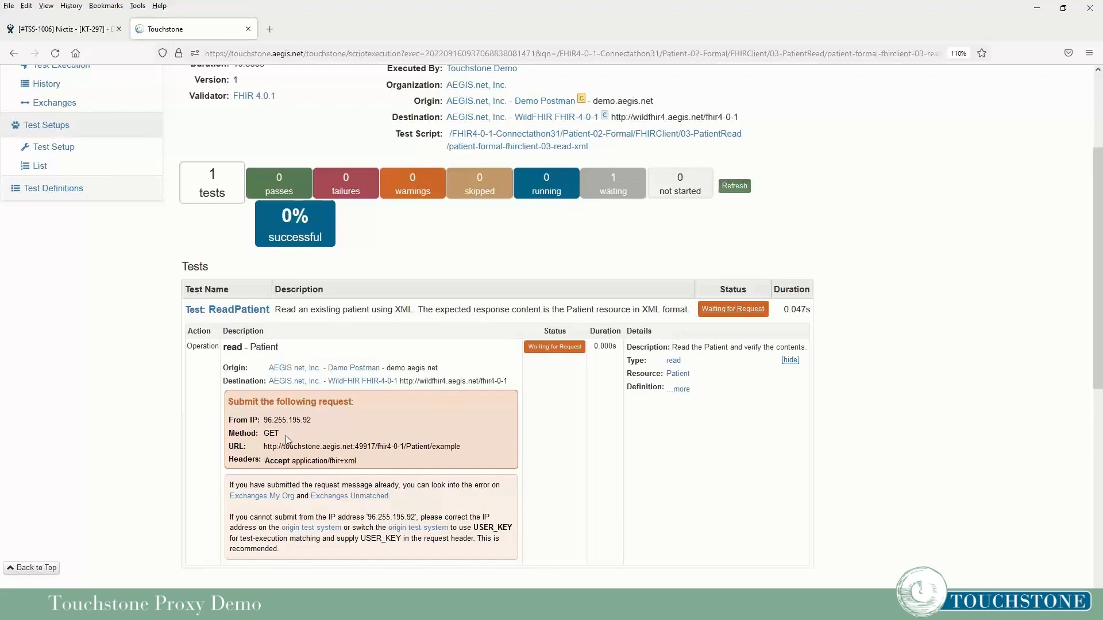
{"action": "left_click_drag", "start_coordinate": [263, 447], "coordinate": [471, 455]}
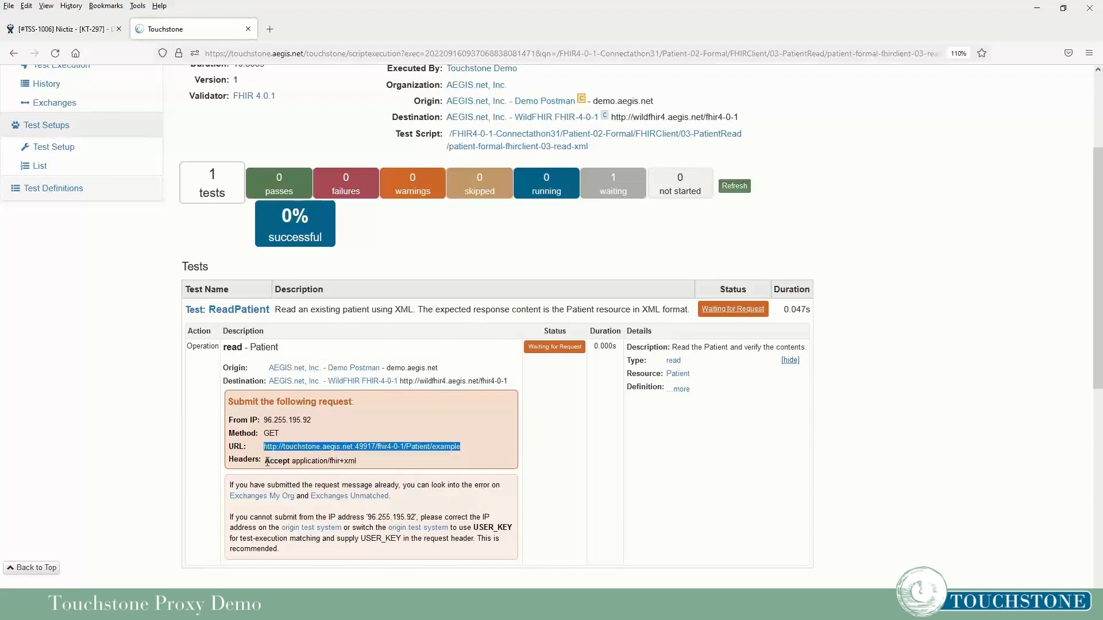
{"action": "left_click_drag", "start_coordinate": [266, 461], "coordinate": [377, 463]}
{"action": "left_click", "coordinate": [378, 463]}
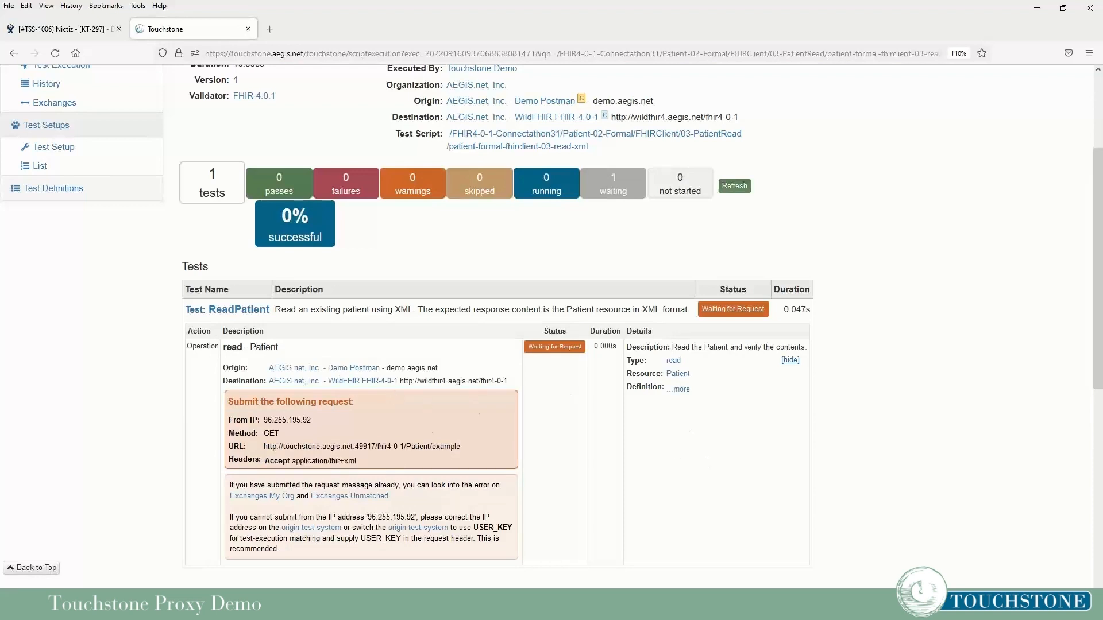
Send the Open FHIR Read GET for Patient/example to the Touchstone proxy URL from Postman.
{"action": "left_click", "coordinate": [288, 608]}
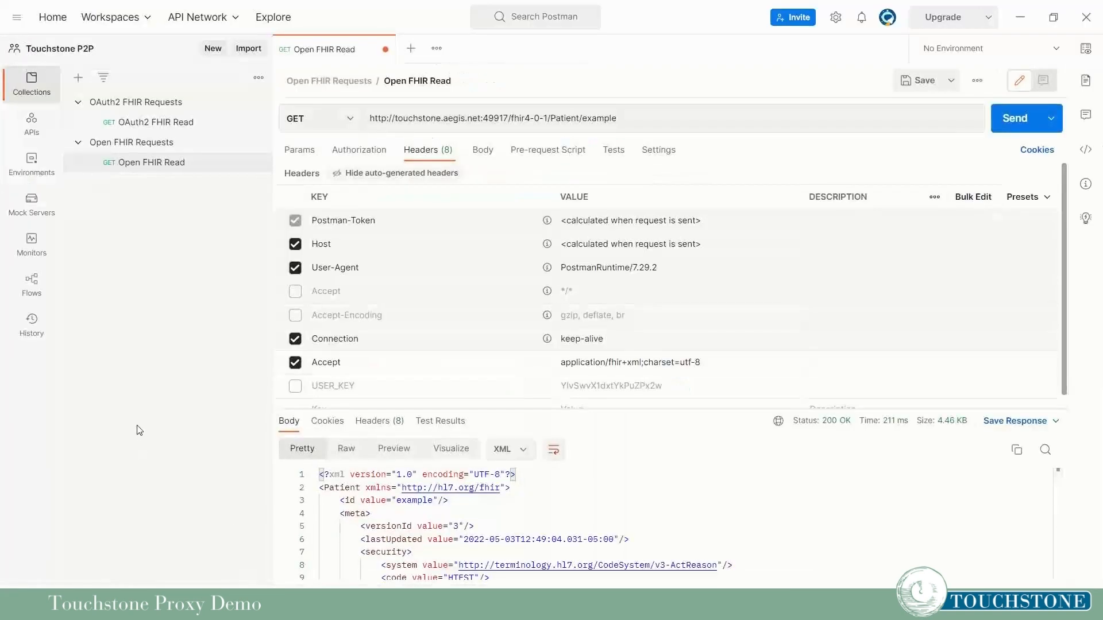
{"action": "left_click", "coordinate": [1000, 121]}
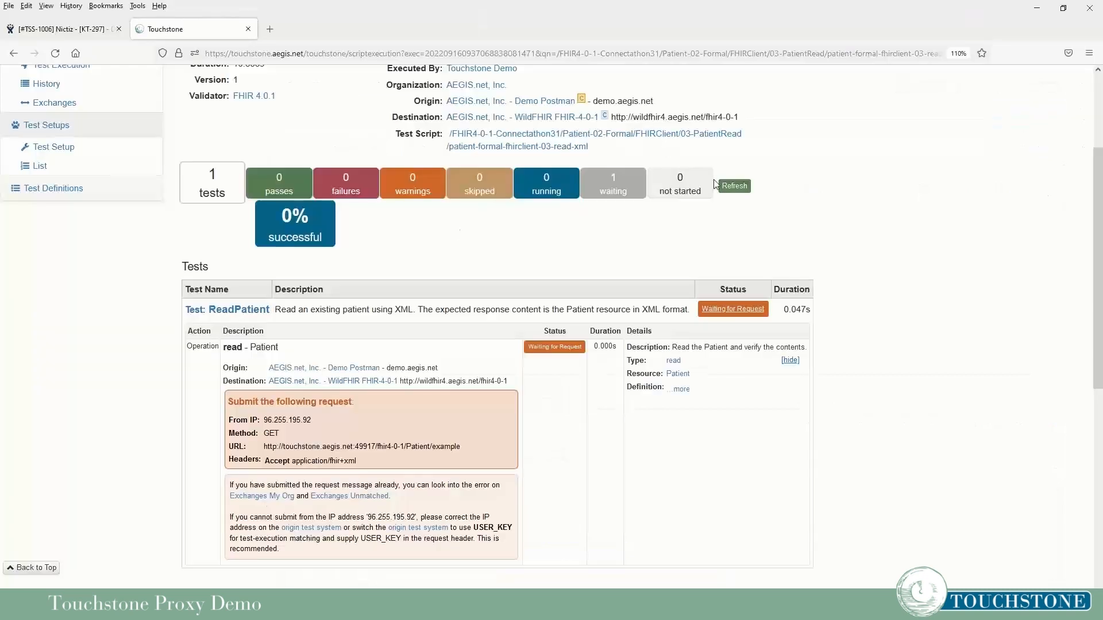
Refresh to show ReadPatient Passed at 100%, with origin, destination and full operation details expanded.
{"action": "left_click", "coordinate": [739, 192]}
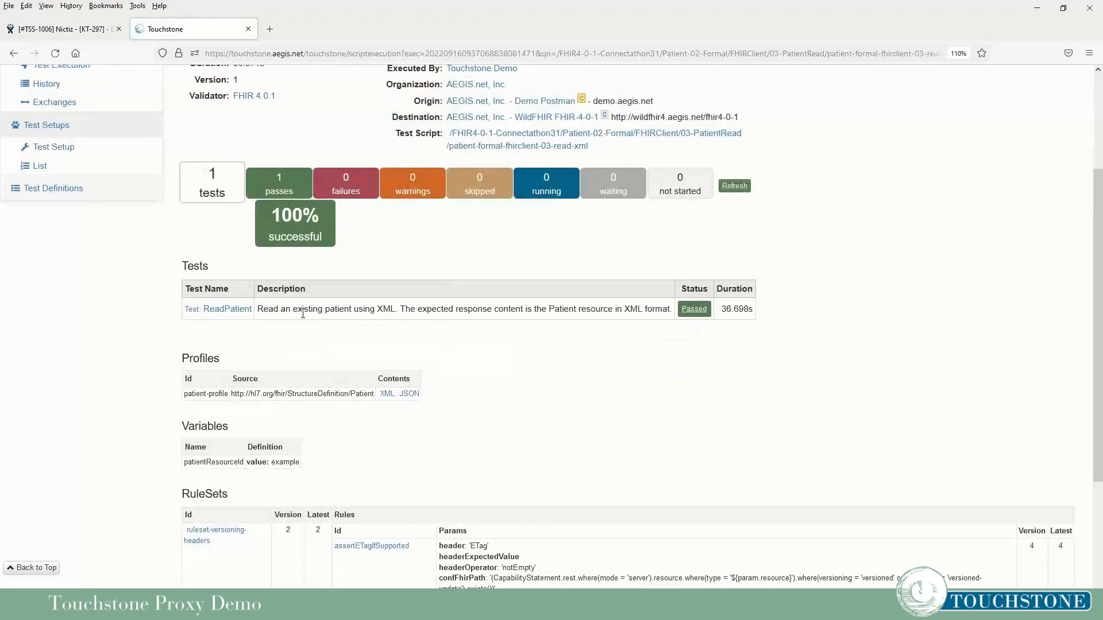
{"action": "left_click", "coordinate": [236, 313]}
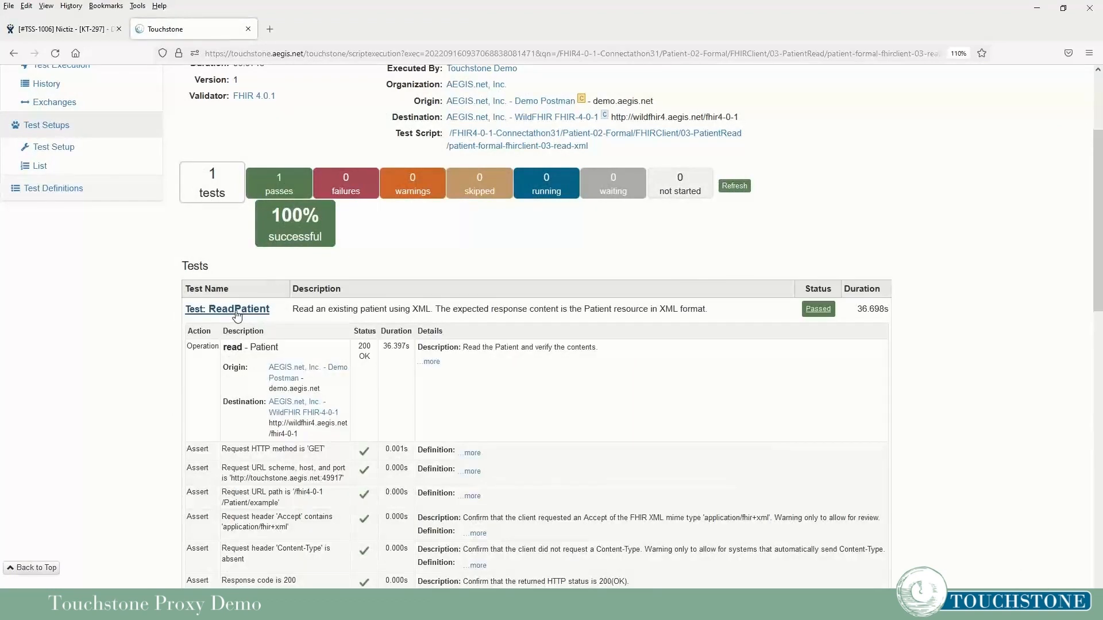
{"action": "scroll", "coordinate": [506, 339], "scroll_direction": "down", "scroll_amount": 3}
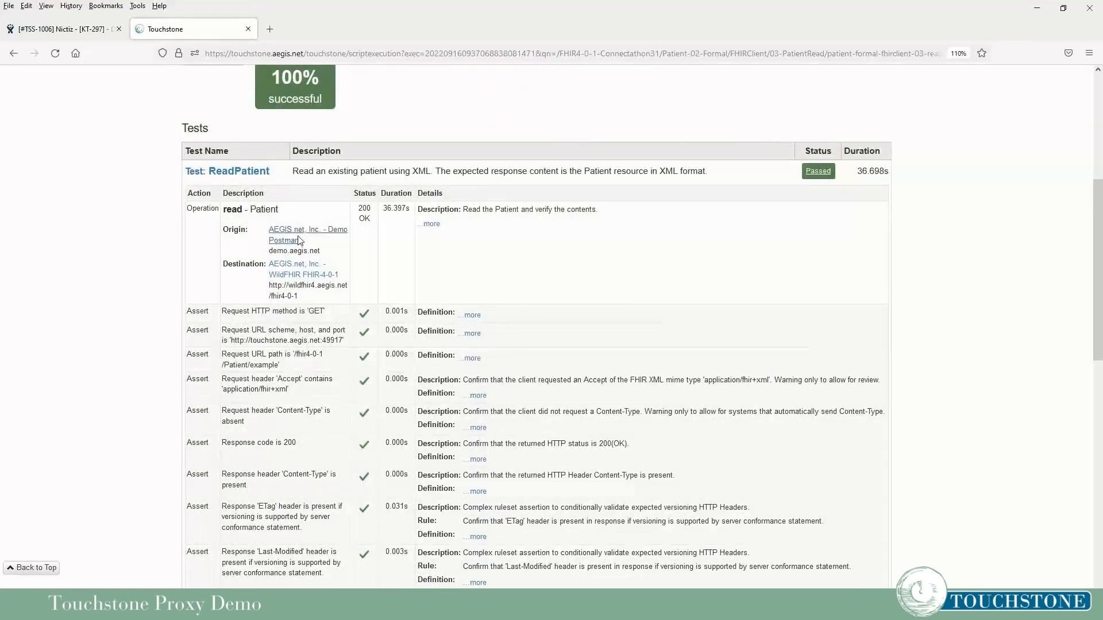
{"action": "left_click_drag", "start_coordinate": [268, 229], "coordinate": [306, 241]}
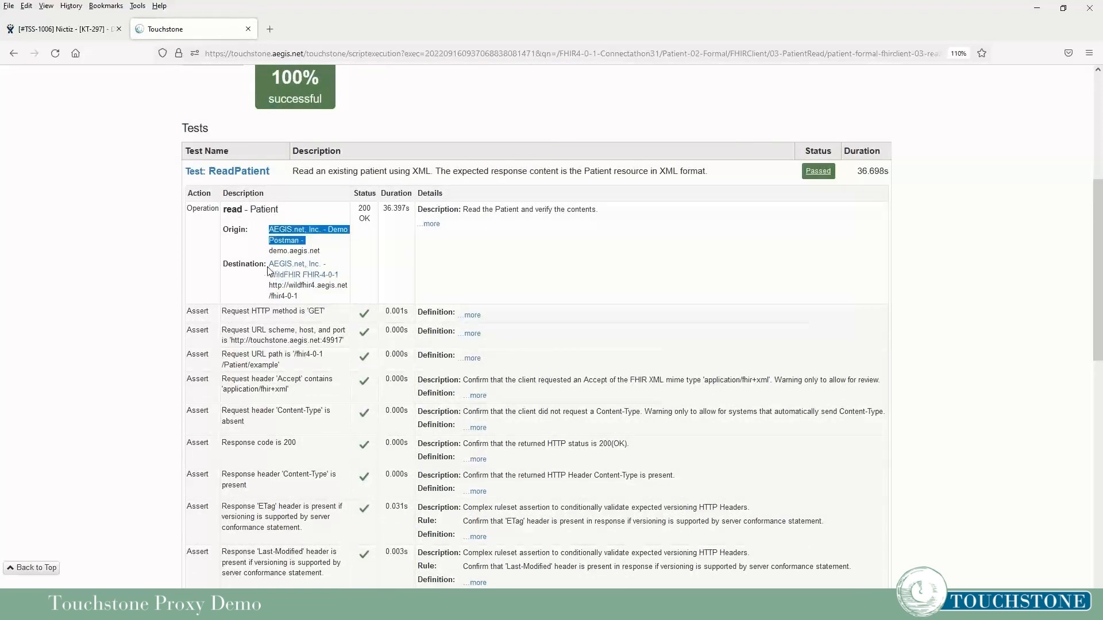
{"action": "left_click_drag", "start_coordinate": [344, 276], "coordinate": [240, 263]}
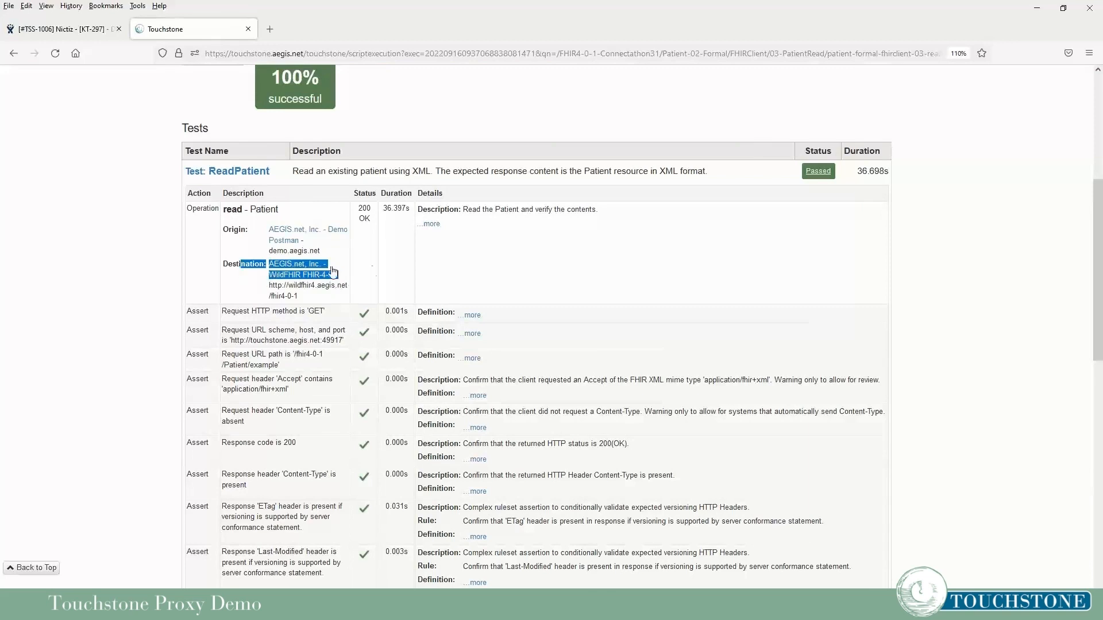
{"action": "left_click", "coordinate": [504, 247]}
{"action": "left_click", "coordinate": [430, 225]}
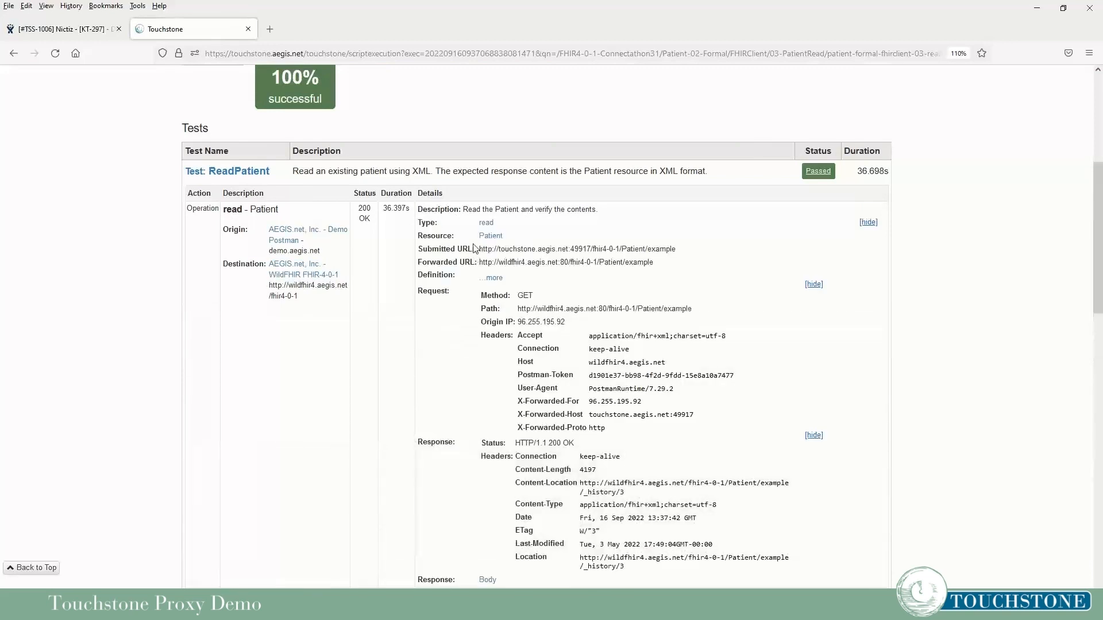
{"action": "left_click_drag", "start_coordinate": [482, 251], "coordinate": [699, 258]}
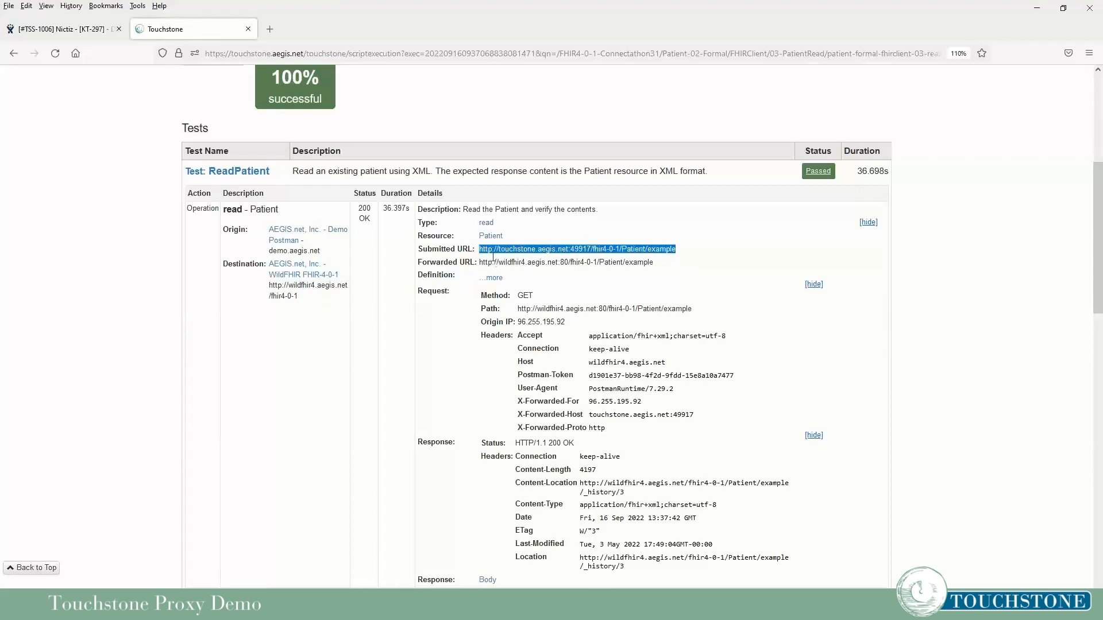
{"action": "left_click_drag", "start_coordinate": [480, 262], "coordinate": [661, 273]}
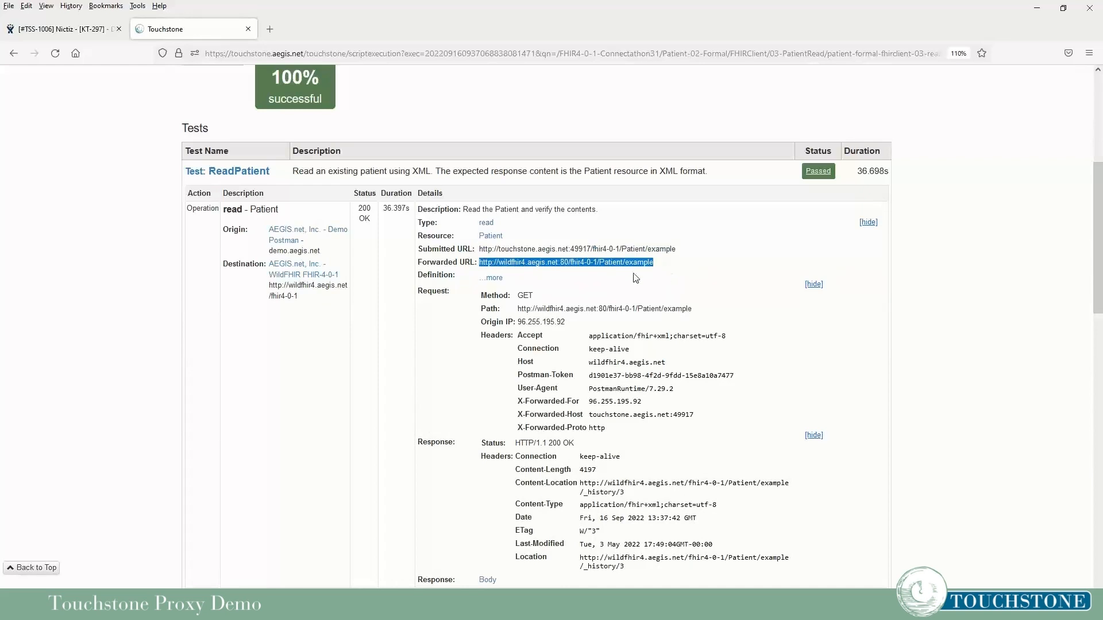
{"action": "scroll", "coordinate": [622, 287], "scroll_direction": "down", "scroll_amount": 2}
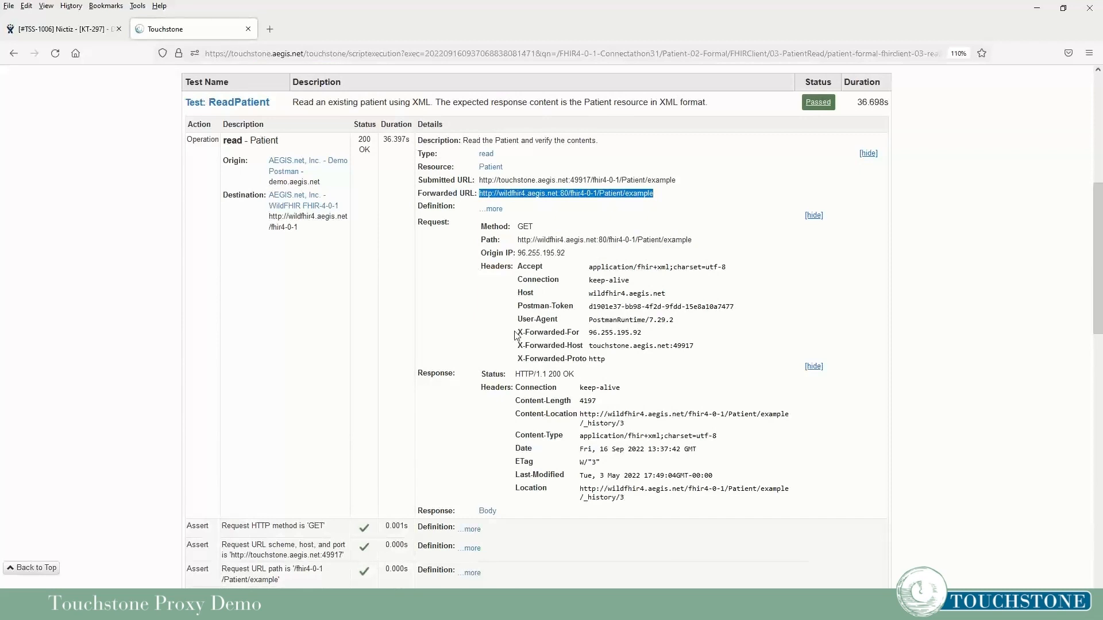
{"action": "left_click_drag", "start_coordinate": [514, 333], "coordinate": [620, 363]}
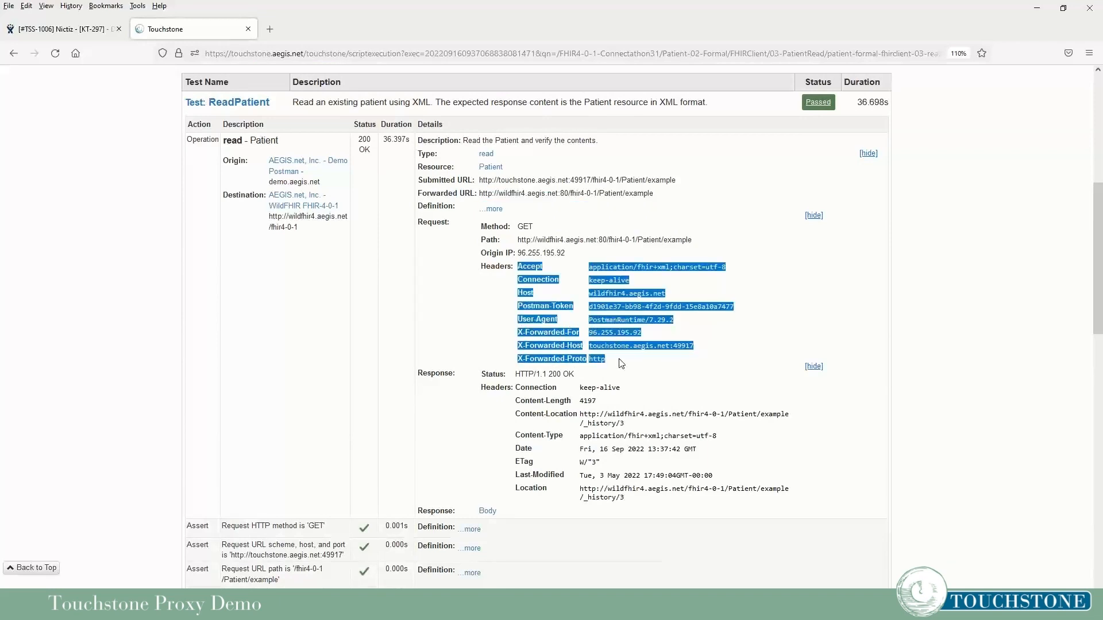
{"action": "left_click", "coordinate": [620, 363]}
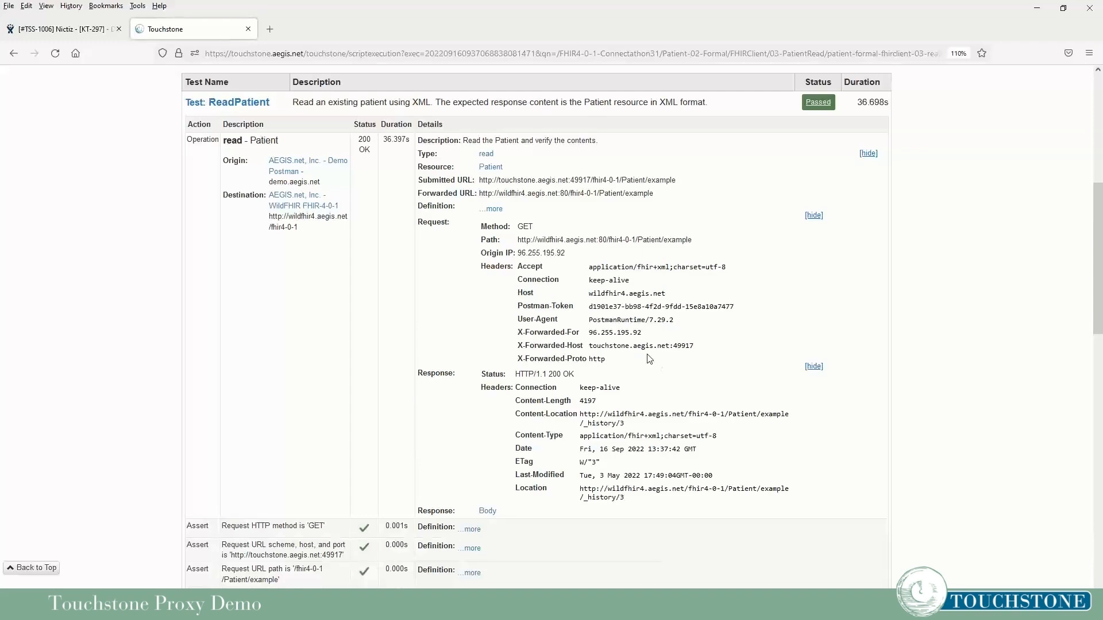
{"action": "scroll", "coordinate": [654, 362], "scroll_direction": "down", "scroll_amount": 6}
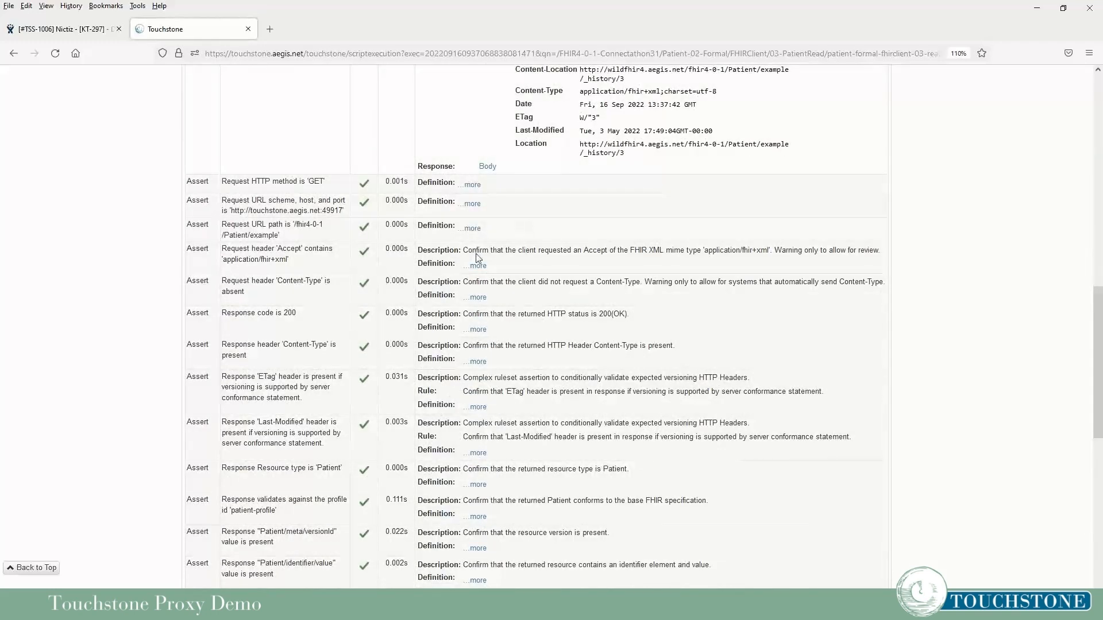
Review the passed ReadPatient asserts, including the Accept header assert, then return to Postman.
{"action": "scroll", "coordinate": [578, 285], "scroll_direction": "down", "scroll_amount": 4}
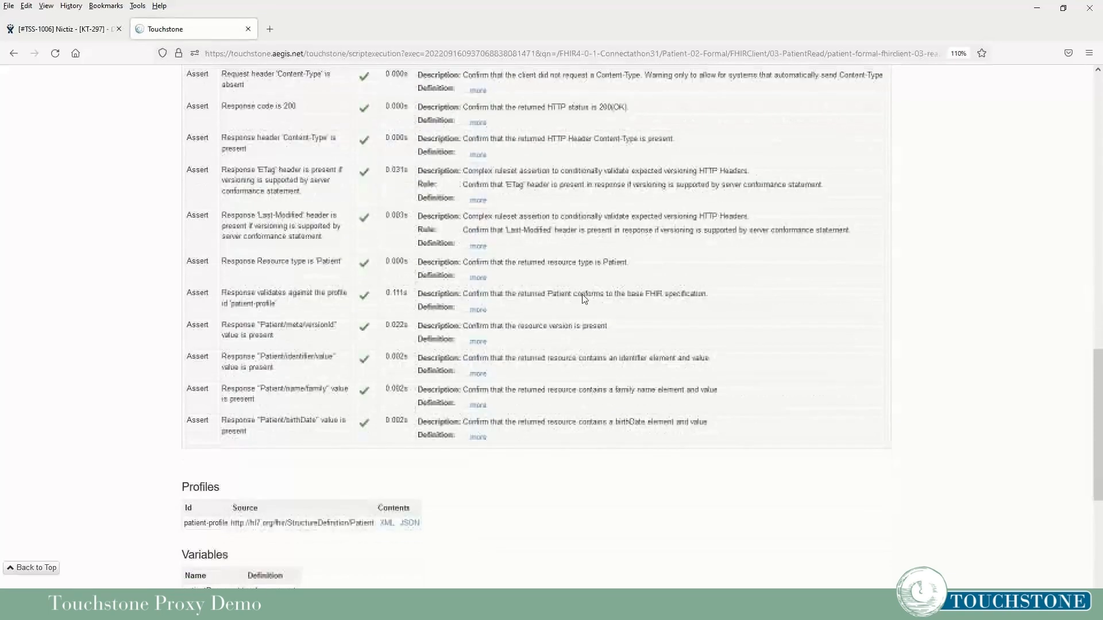
{"action": "scroll", "coordinate": [584, 341], "scroll_direction": "up", "scroll_amount": 10}
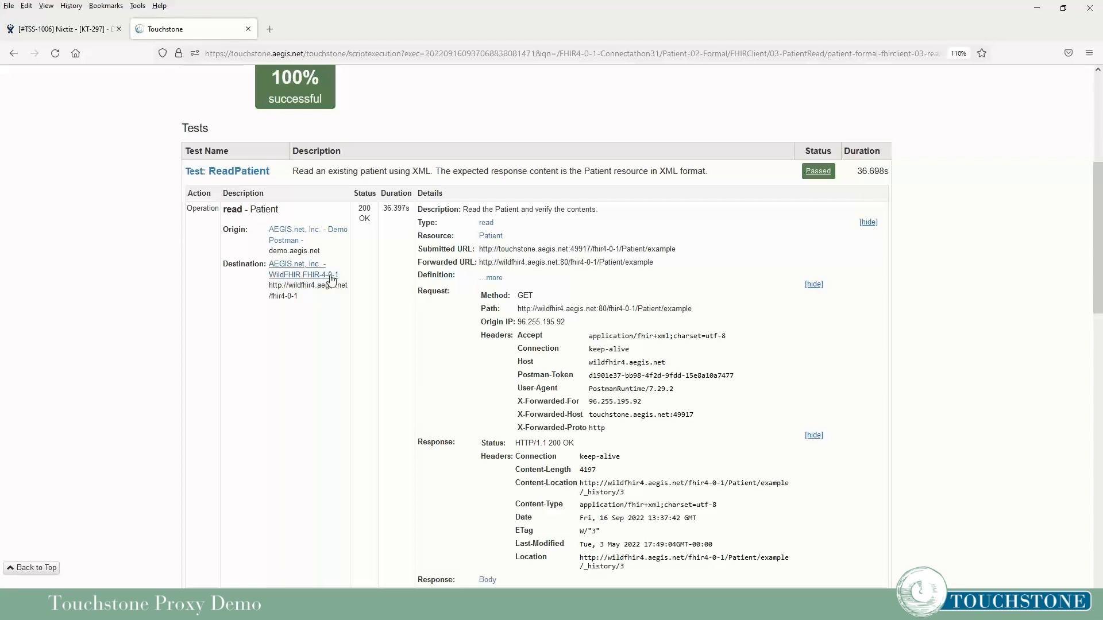
{"action": "scroll", "coordinate": [338, 293], "scroll_direction": "down", "scroll_amount": 3}
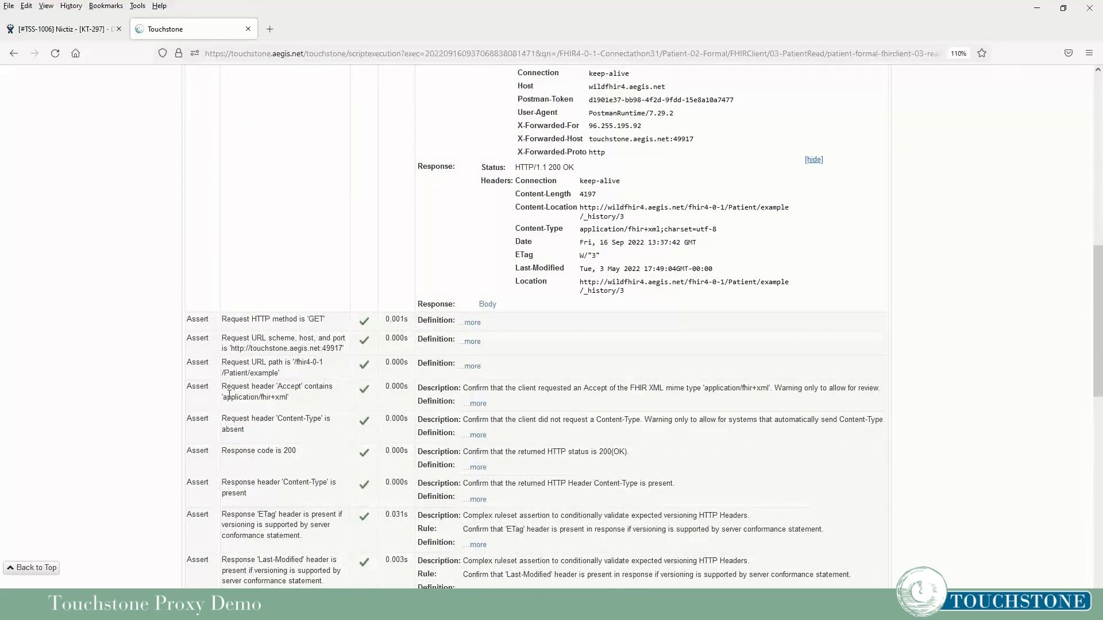
{"action": "left_click_drag", "start_coordinate": [223, 388], "coordinate": [300, 406]}
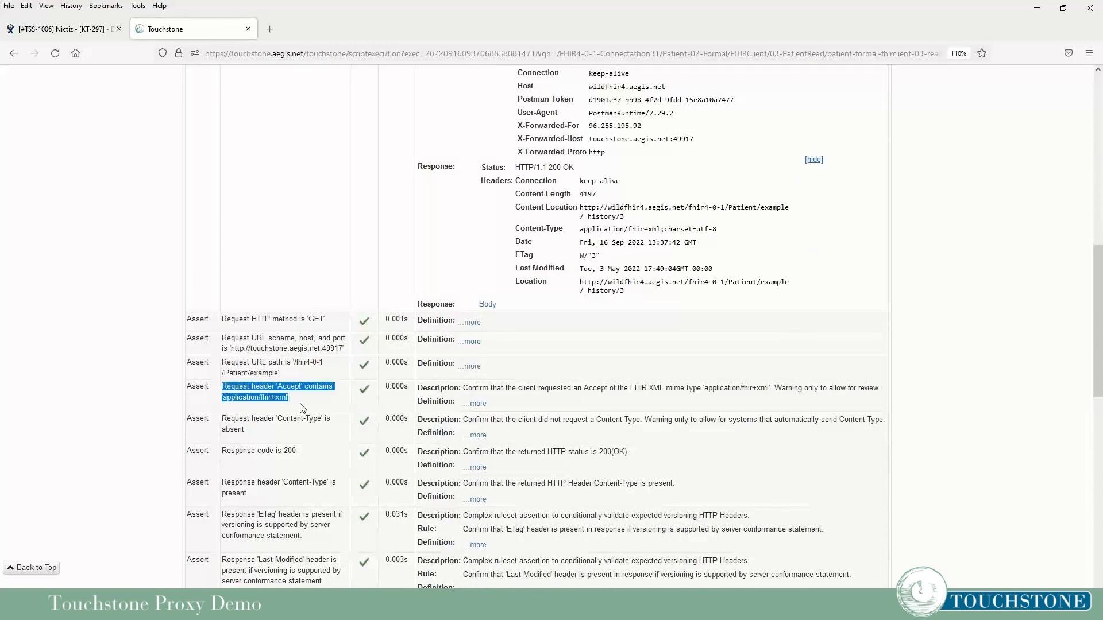
{"action": "left_click", "coordinate": [301, 407]}
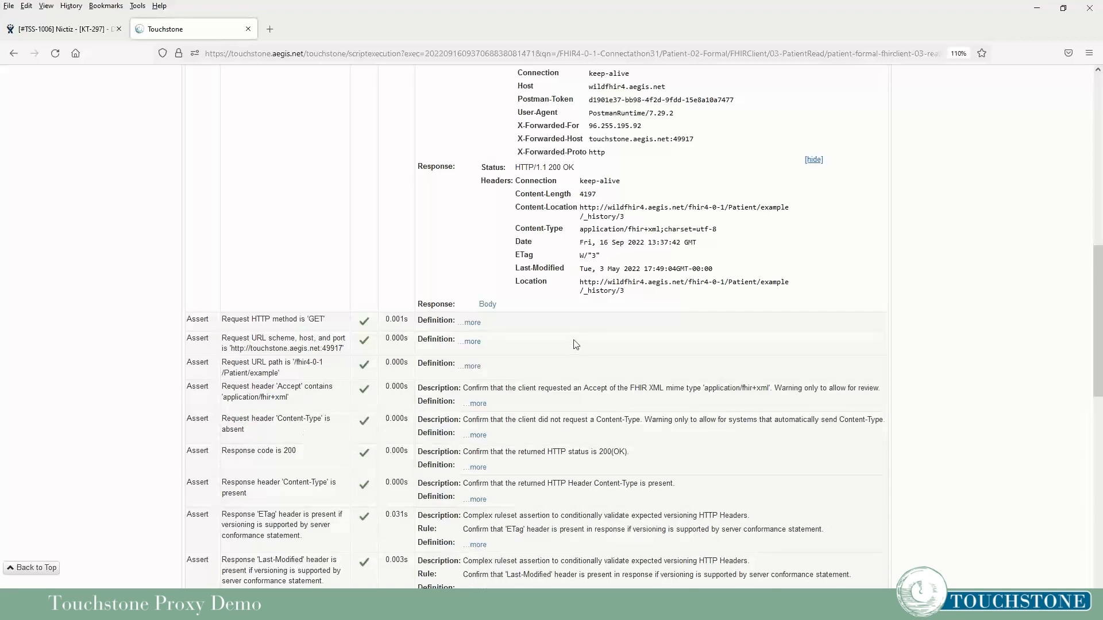
{"action": "scroll", "coordinate": [575, 344], "scroll_direction": "up", "scroll_amount": 3}
{"action": "scroll", "coordinate": [576, 344], "scroll_direction": "up", "scroll_amount": 1}
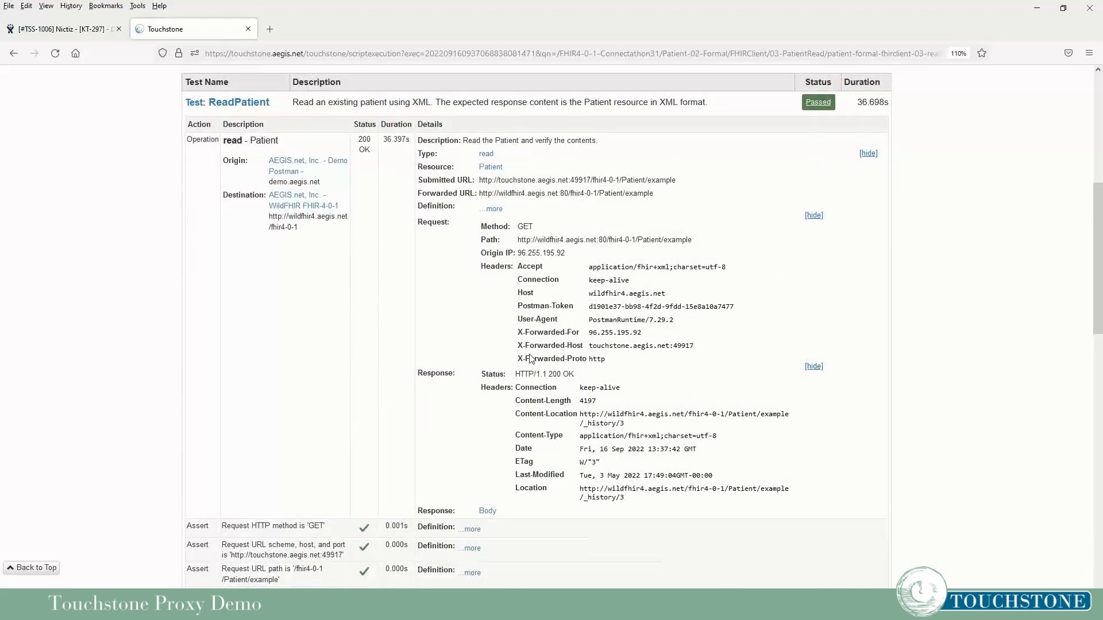
{"action": "scroll", "coordinate": [530, 359], "scroll_direction": "up", "scroll_amount": 6}
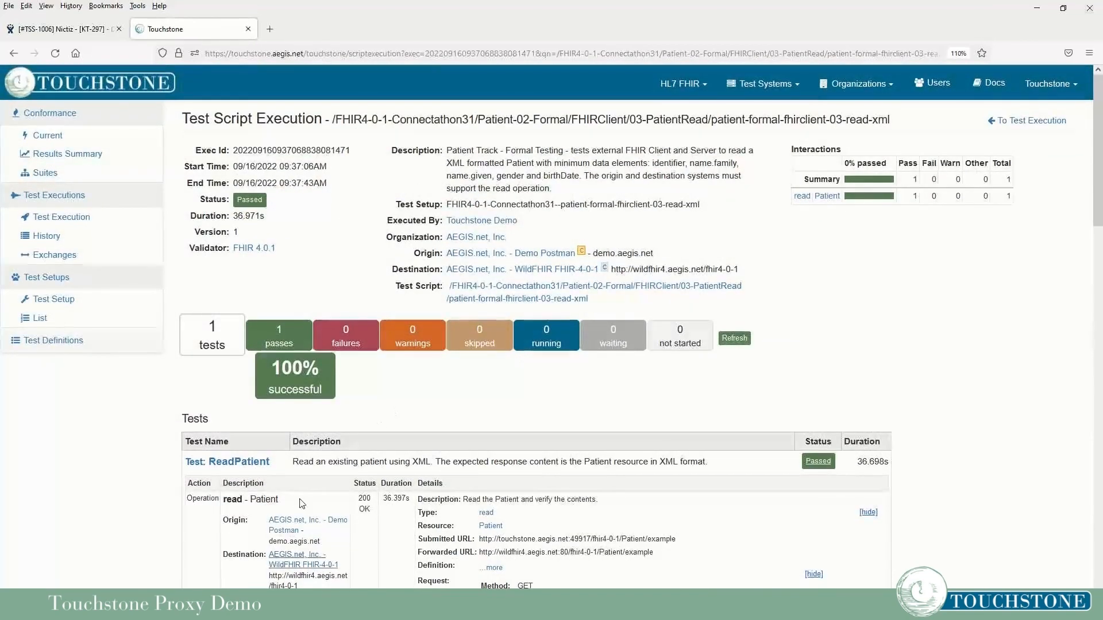
{"action": "left_click", "coordinate": [259, 607]}
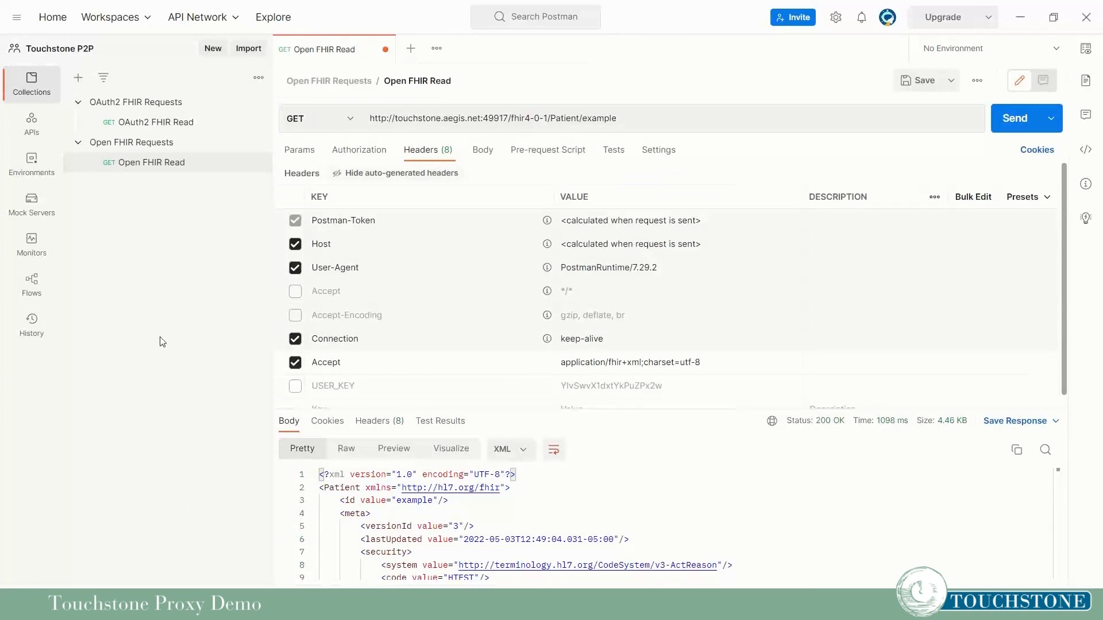
Open the OAuth2 FHIR Read request, then return to the passed read-xml execution in Touchstone.
{"action": "left_click", "coordinate": [154, 123]}
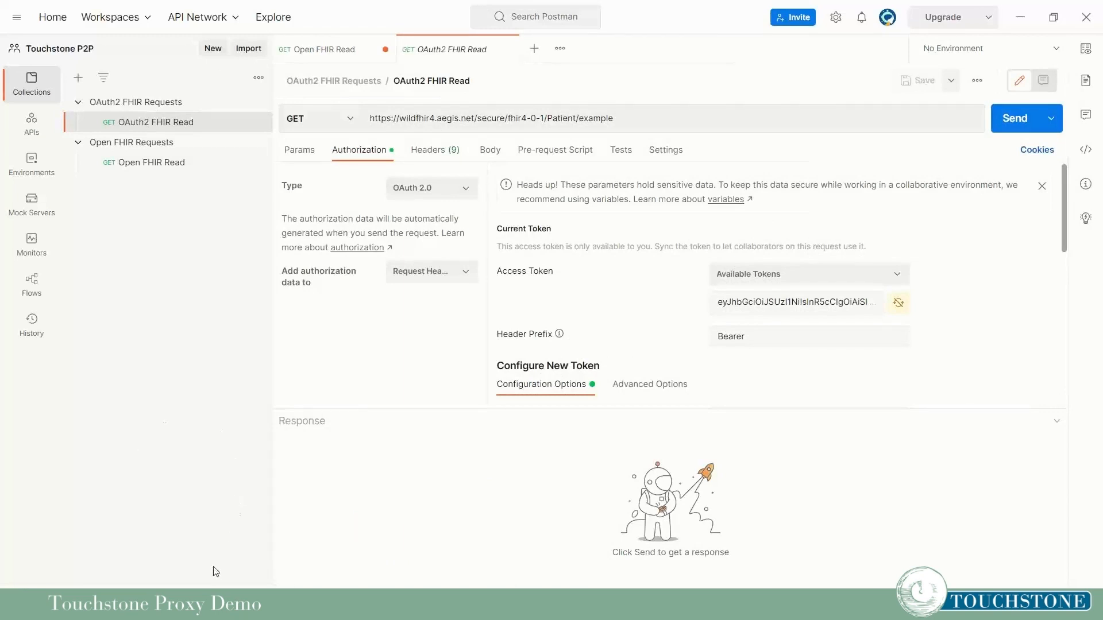
{"action": "left_click", "coordinate": [202, 605]}
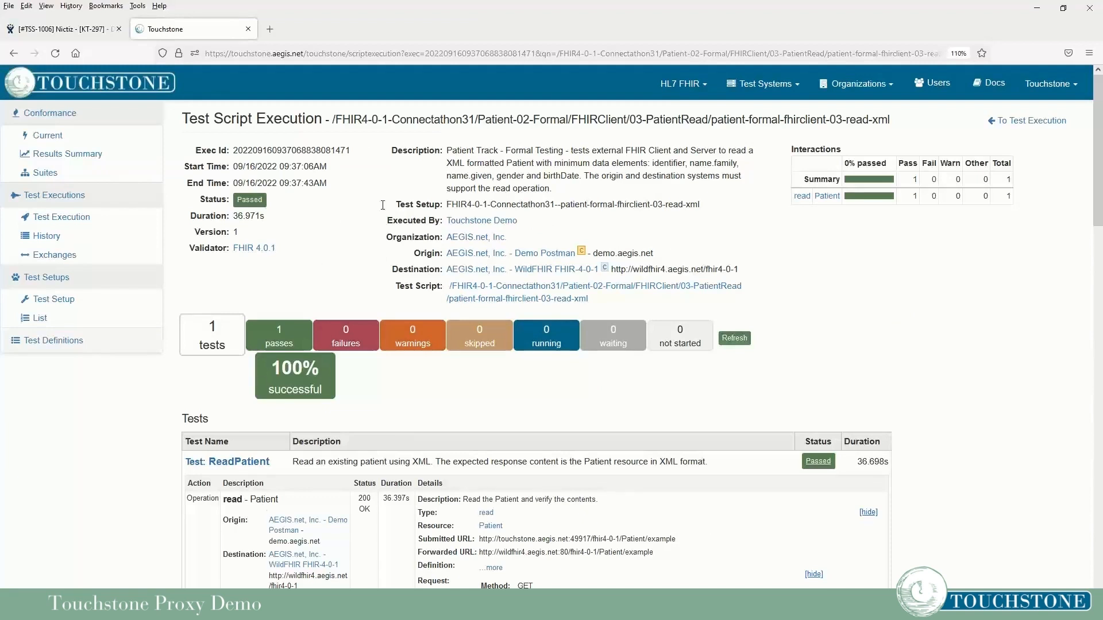
Open WildFHIR FHIR-4-0-1-OAUTH from page 2 of the FHIR-Server profile test systems list.
{"action": "left_click", "coordinate": [764, 84]}
{"action": "left_click", "coordinate": [721, 104]}
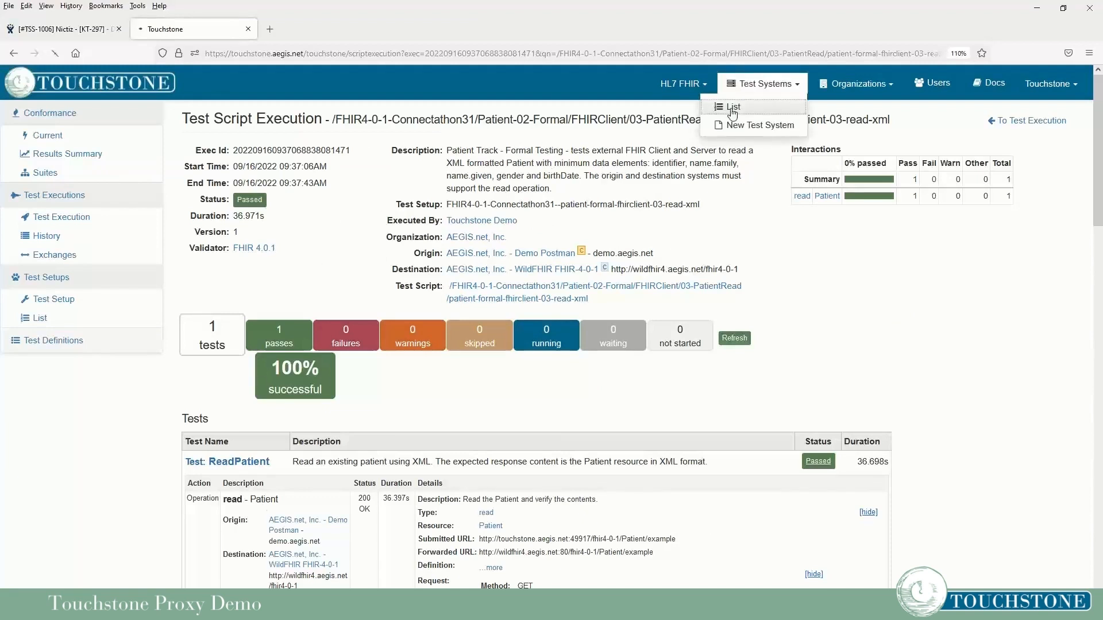
{"action": "left_click", "coordinate": [785, 156]}
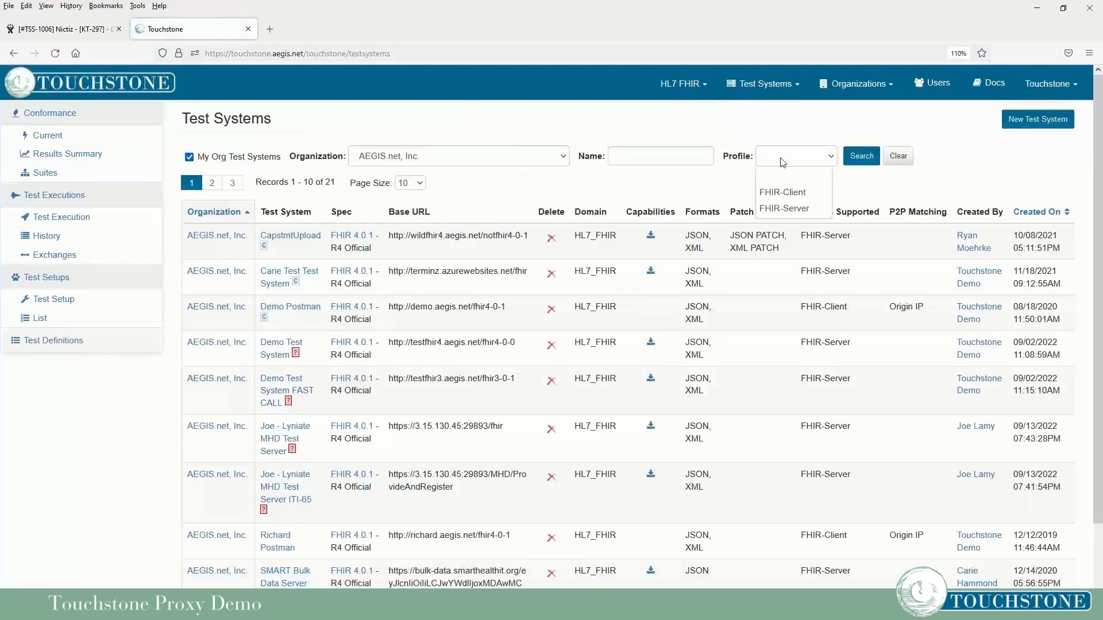
{"action": "left_click", "coordinate": [781, 193]}
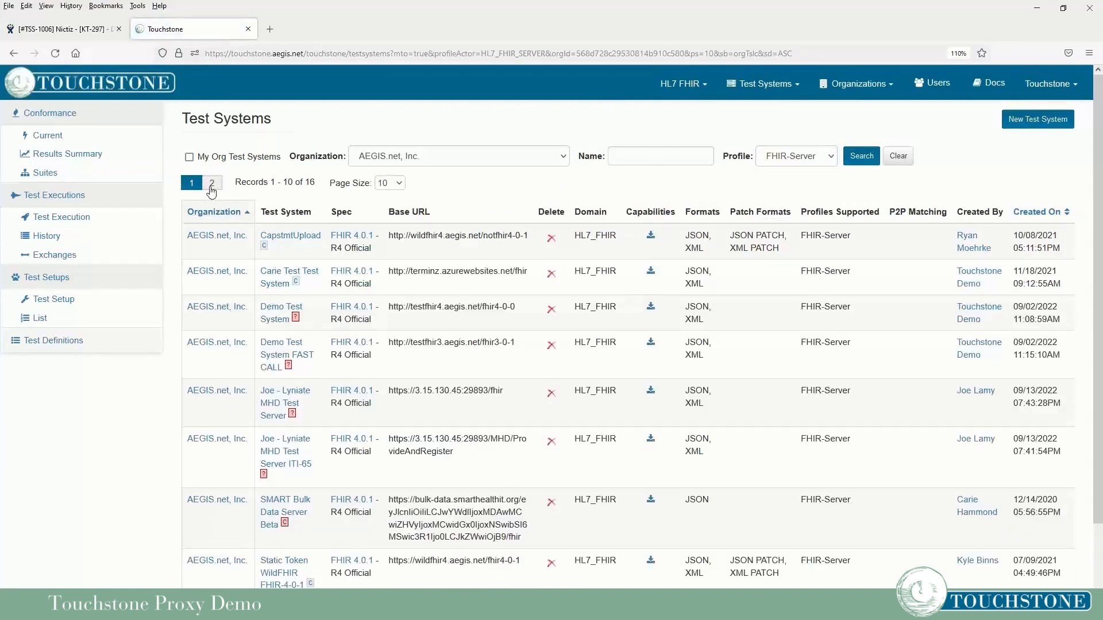
{"action": "left_click", "coordinate": [211, 184]}
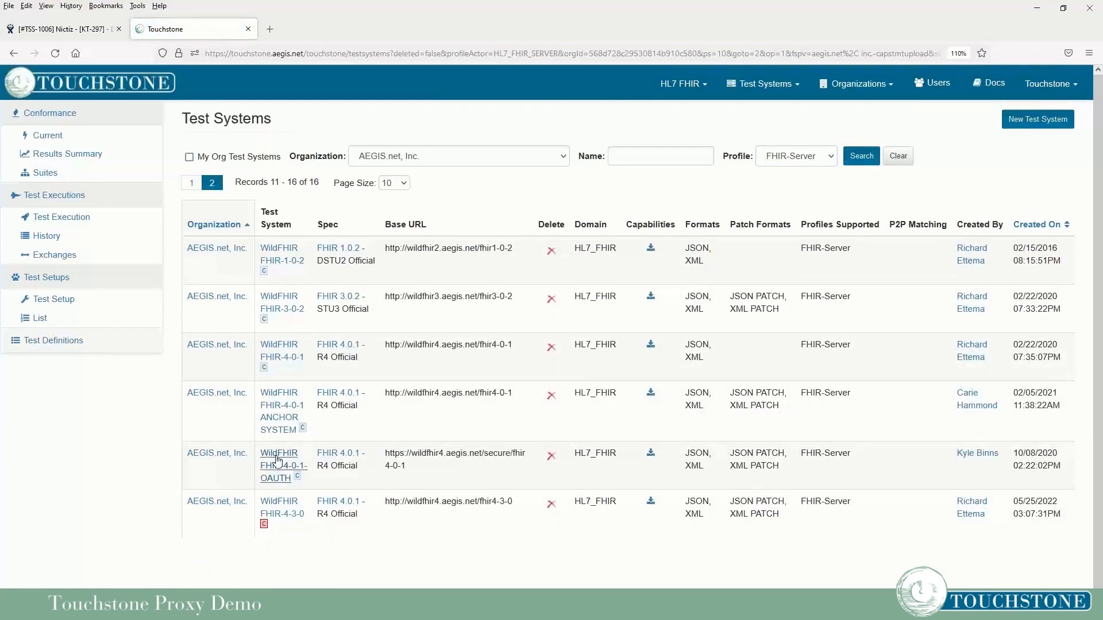
{"action": "left_click", "coordinate": [277, 460]}
{"action": "left_click_drag", "start_coordinate": [309, 197], "coordinate": [261, 199]}
{"action": "left_click", "coordinate": [325, 197]}
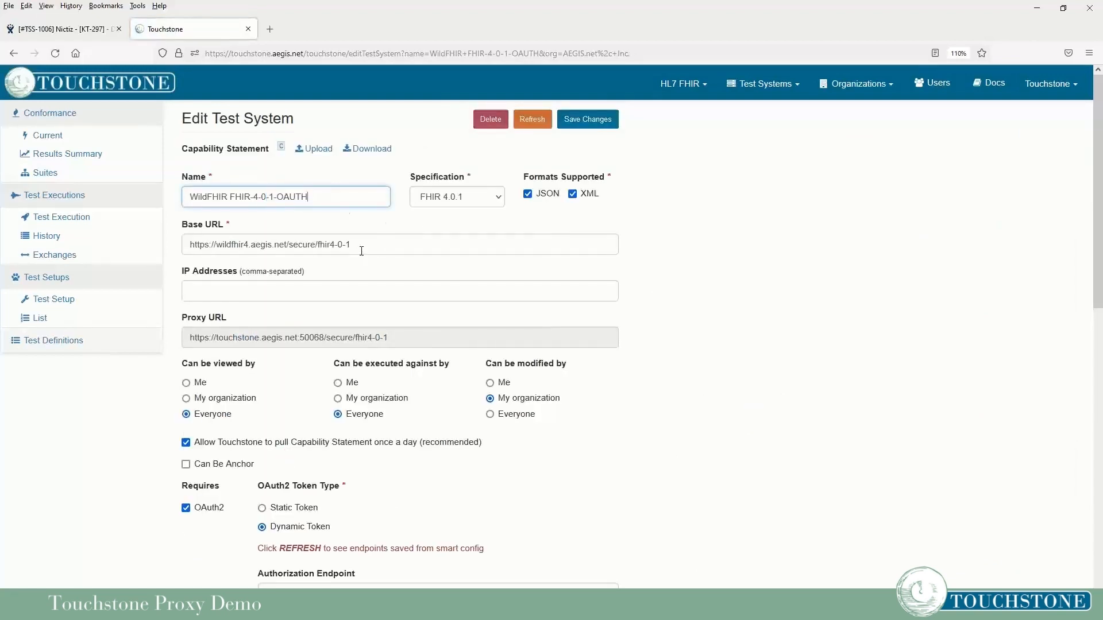
{"action": "left_click_drag", "start_coordinate": [361, 251], "coordinate": [192, 242]}
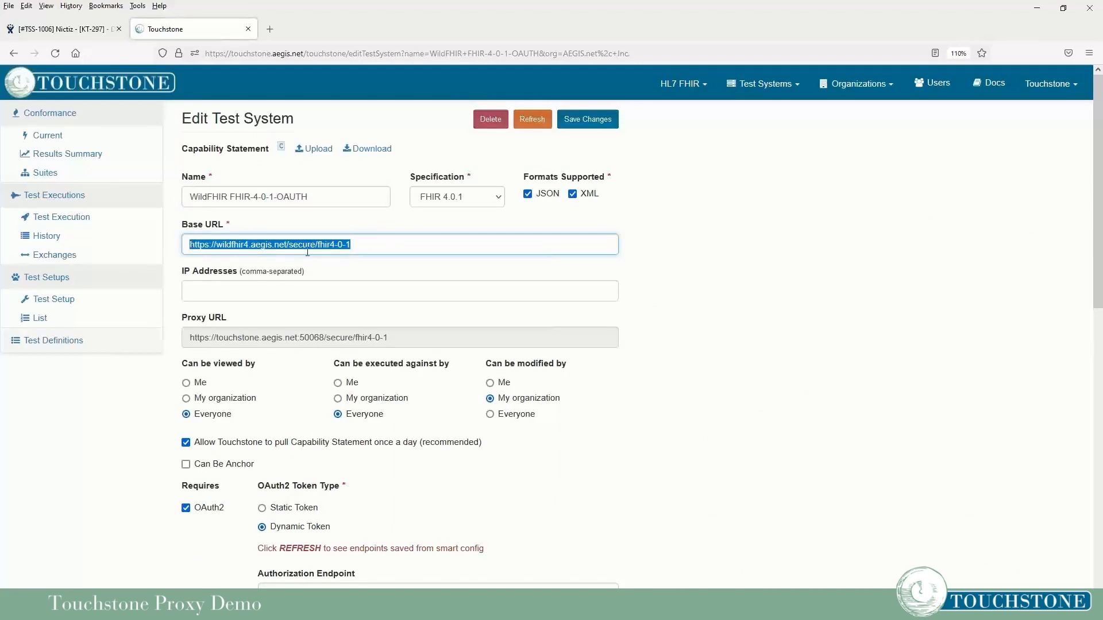
{"action": "left_click", "coordinate": [287, 244]}
{"action": "left_click_drag", "start_coordinate": [287, 243], "coordinate": [353, 244]}
{"action": "left_click", "coordinate": [369, 246]}
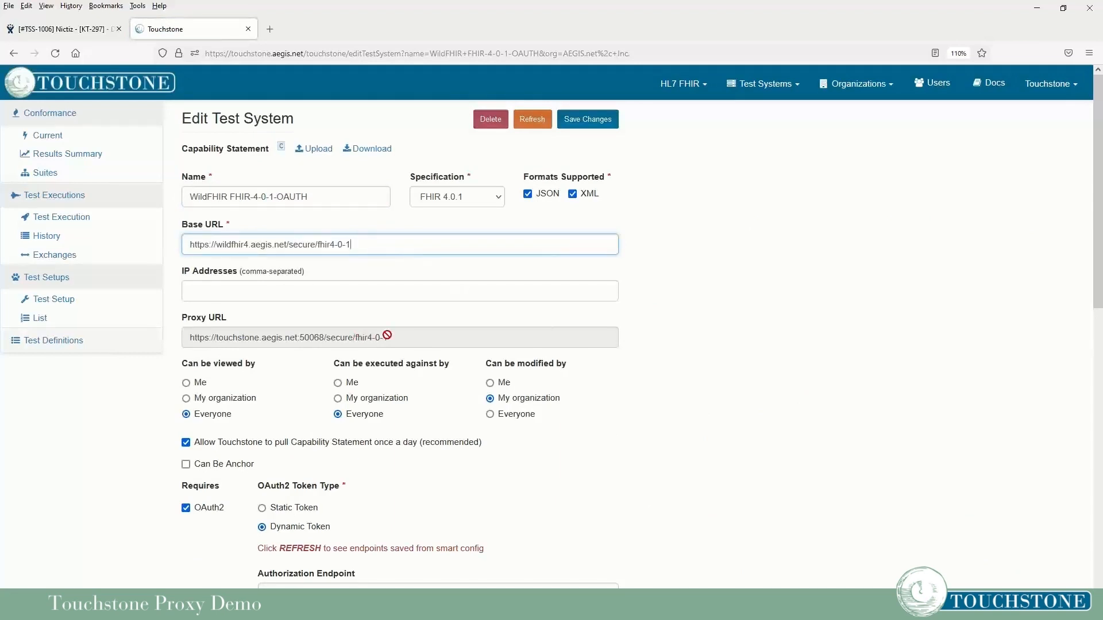
{"action": "left_click_drag", "start_coordinate": [189, 338], "coordinate": [408, 338]}
{"action": "key", "text": "ctrl+c"}
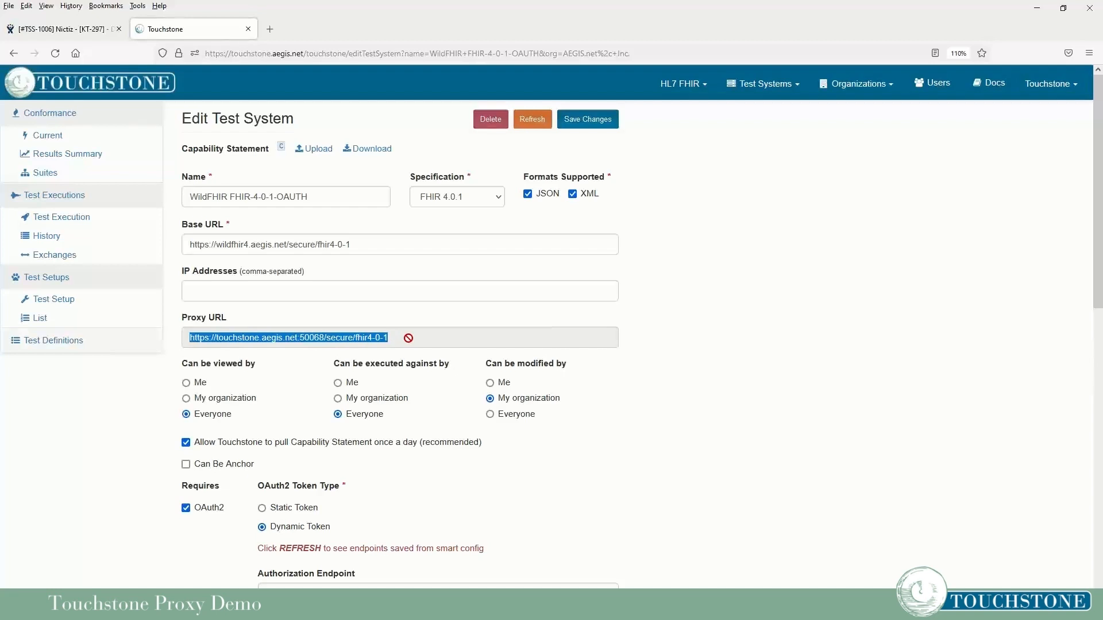
{"action": "left_click", "coordinate": [698, 327]}
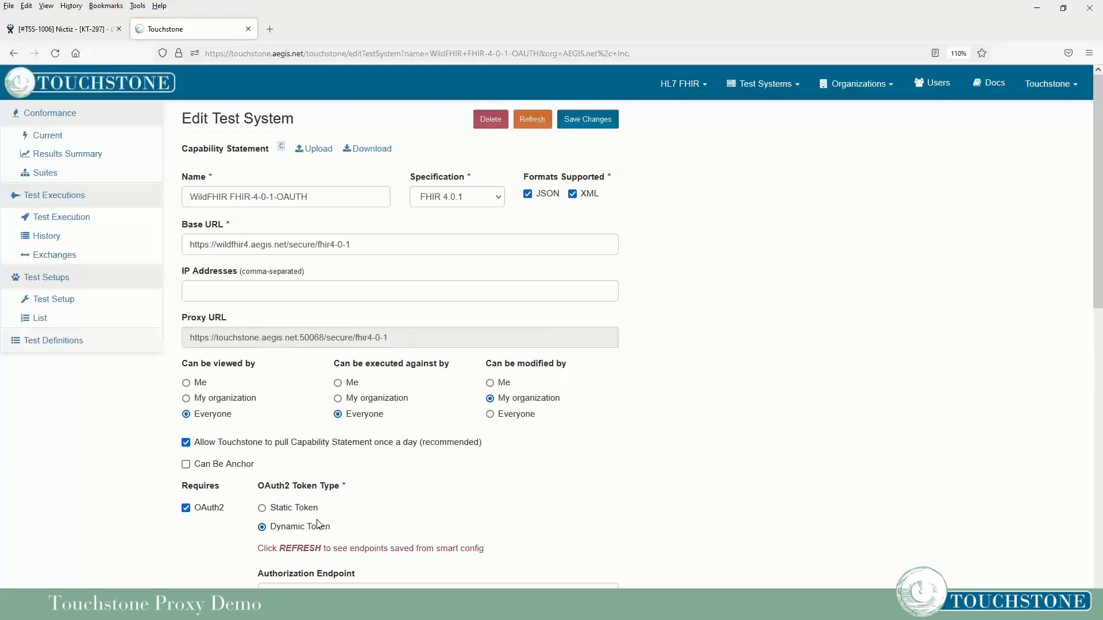
{"action": "key", "text": "alt+Tab"}
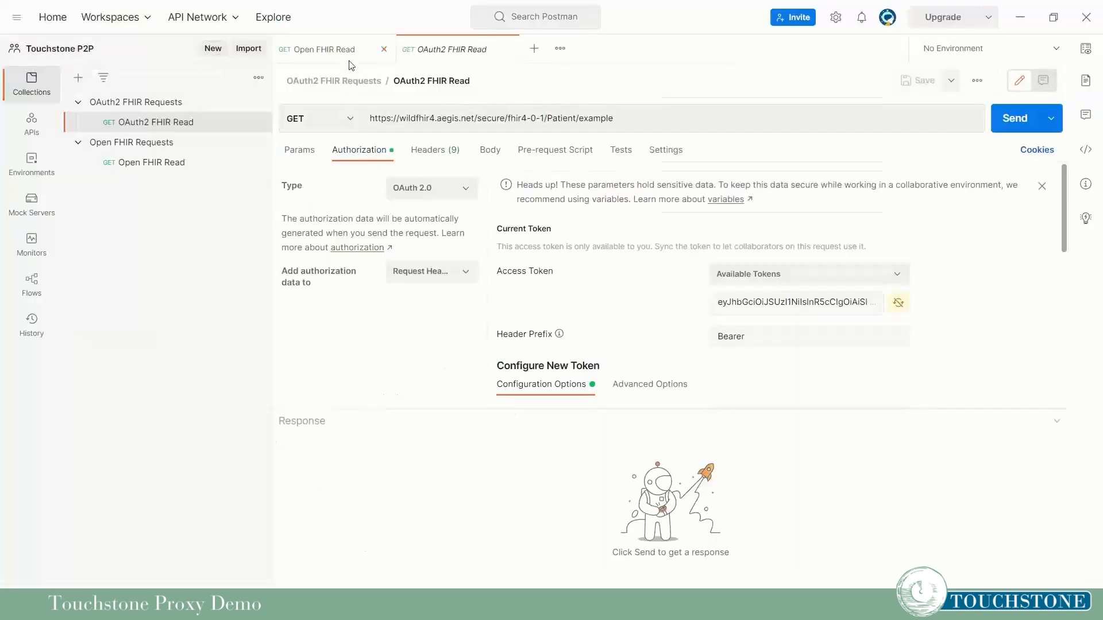
{"action": "left_click", "coordinate": [469, 119]}
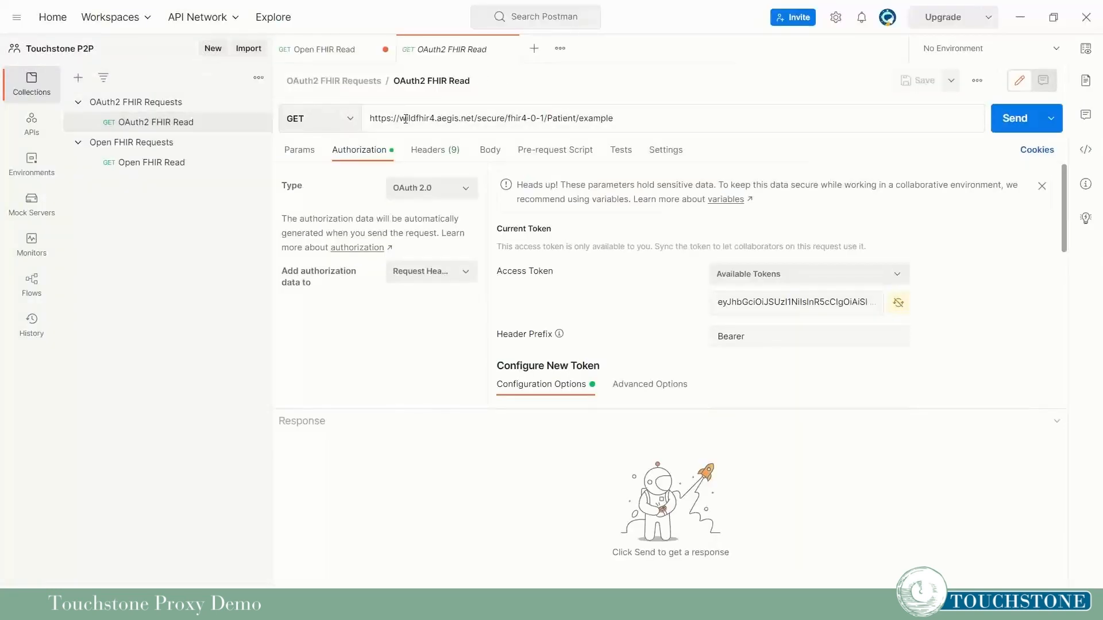
{"action": "left_click_drag", "start_coordinate": [400, 119], "coordinate": [474, 114]}
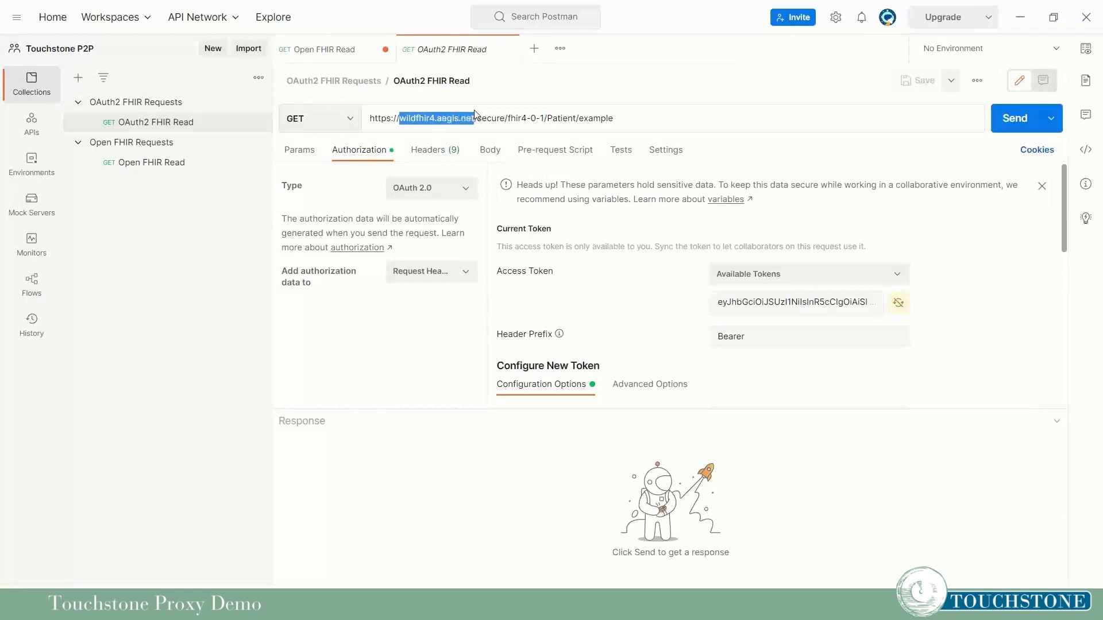
{"action": "left_click", "coordinate": [675, 119]}
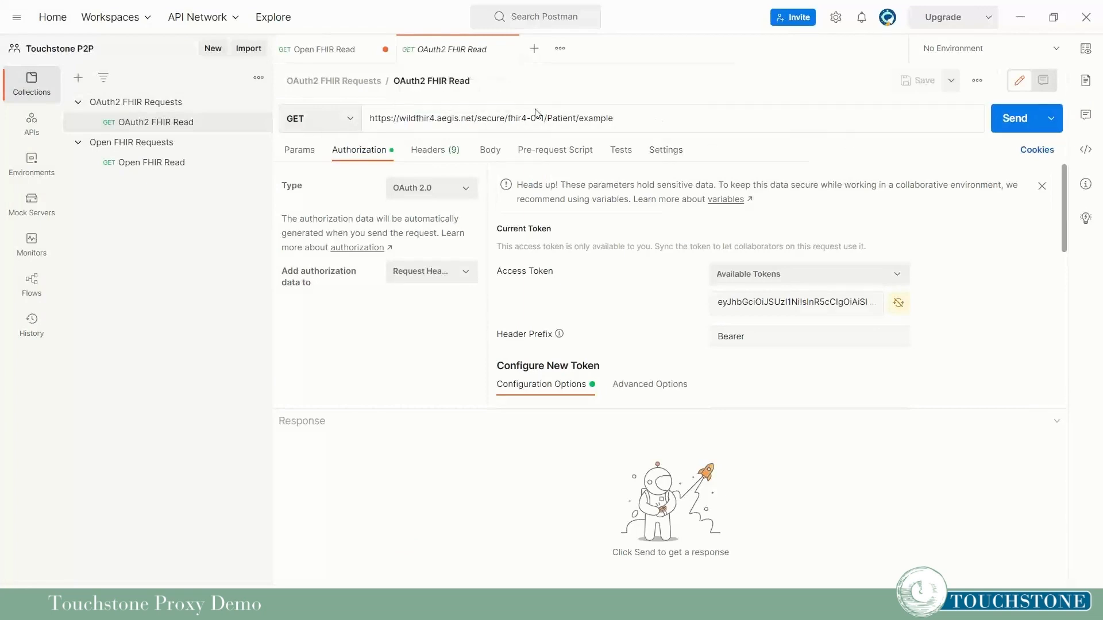
{"action": "left_click_drag", "start_coordinate": [371, 119], "coordinate": [544, 119]}
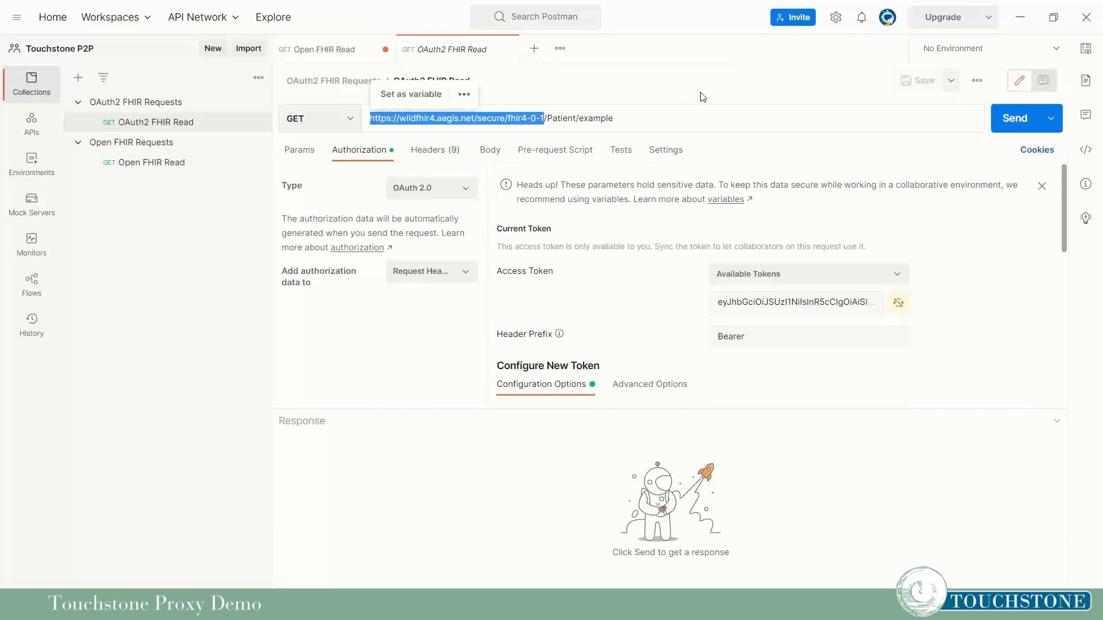
{"action": "key", "text": "ctrl+v"}
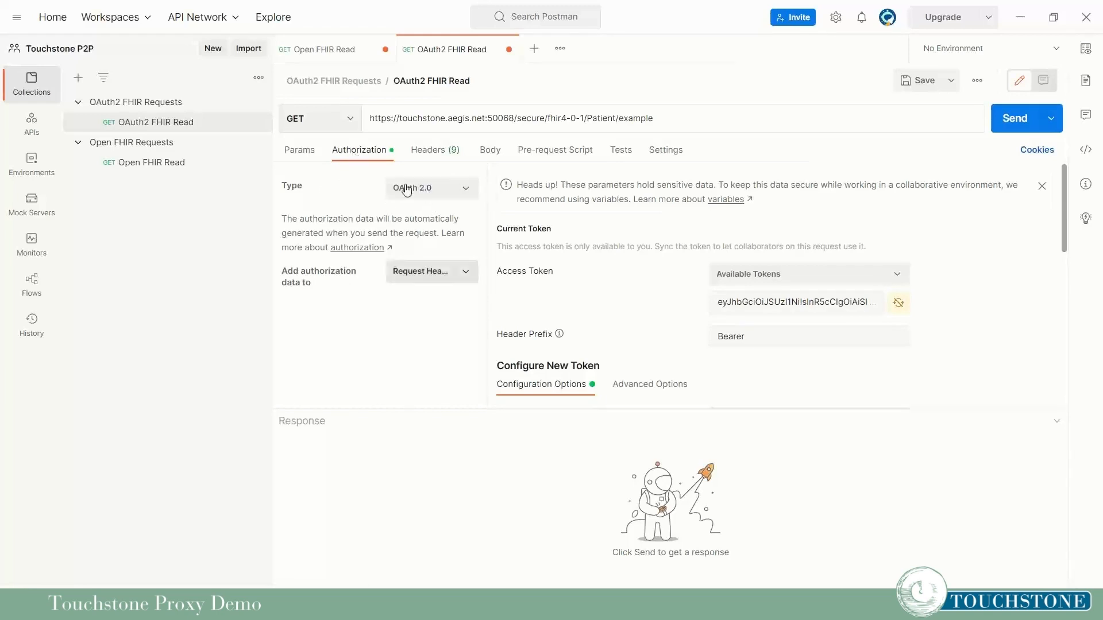
{"action": "scroll", "coordinate": [983, 293], "scroll_direction": "down", "scroll_amount": 3}
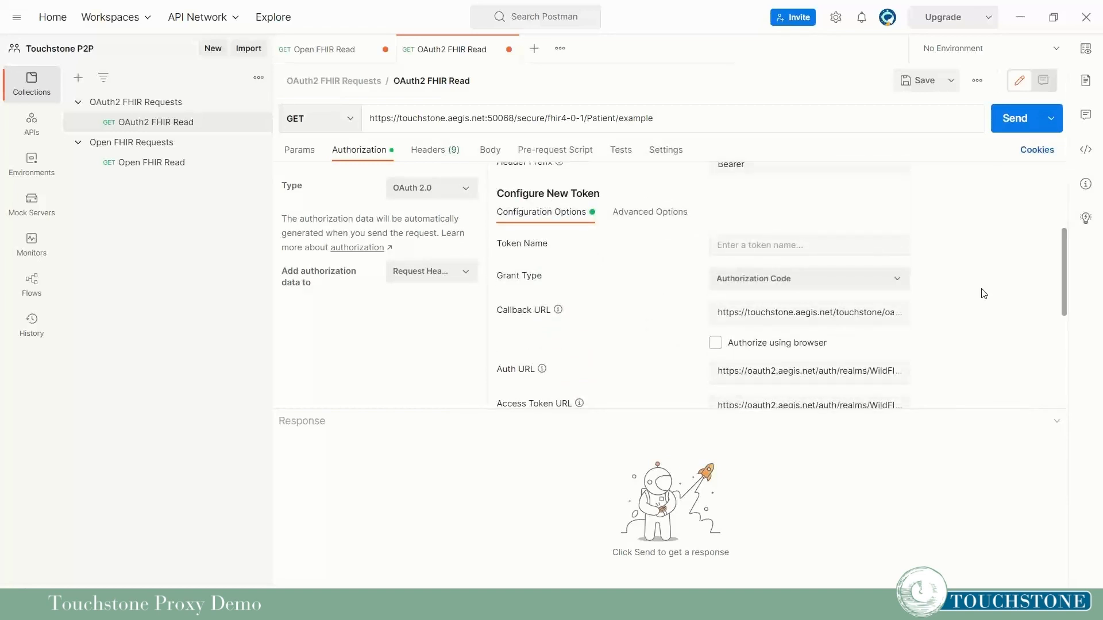
{"action": "scroll", "coordinate": [984, 293], "scroll_direction": "down", "scroll_amount": 1}
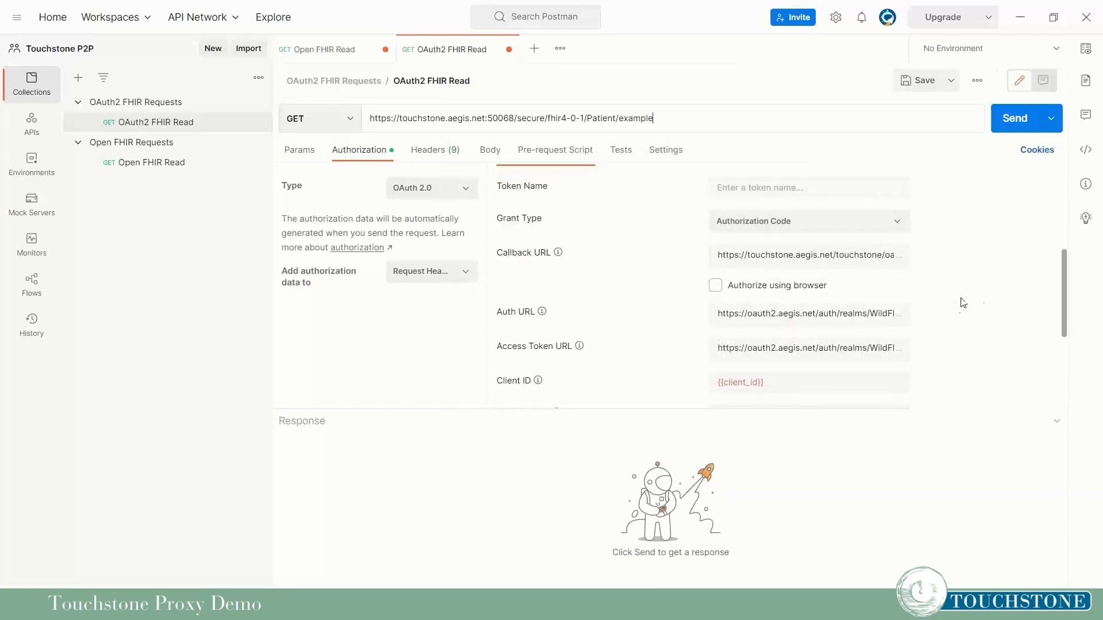
{"action": "scroll", "coordinate": [884, 286], "scroll_direction": "down", "scroll_amount": 2}
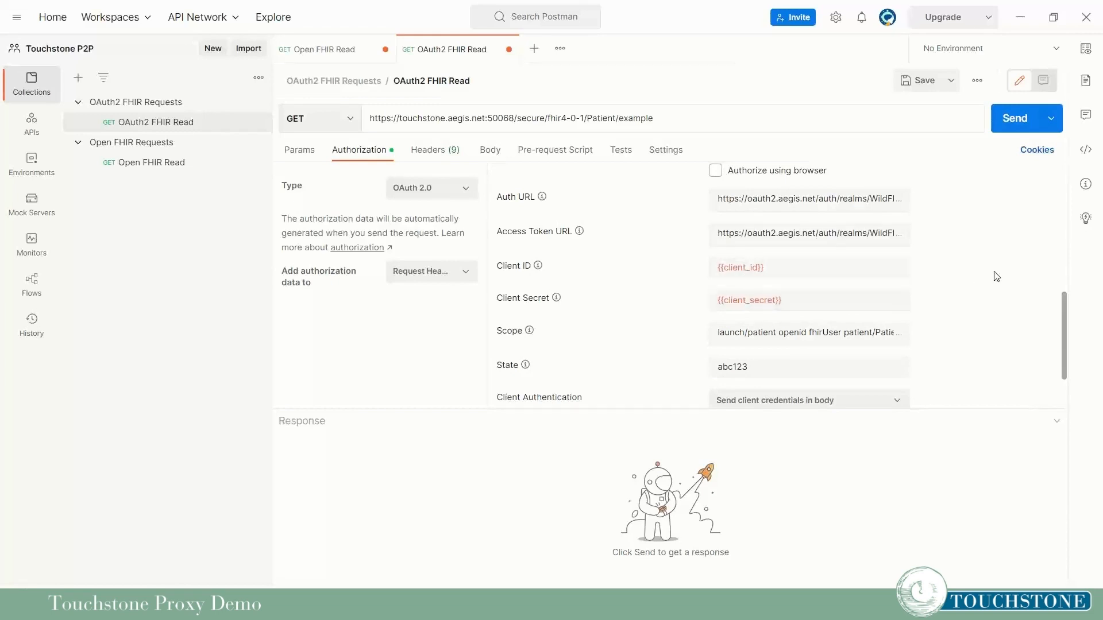
{"action": "scroll", "coordinate": [943, 244], "scroll_direction": "down", "scroll_amount": 3}
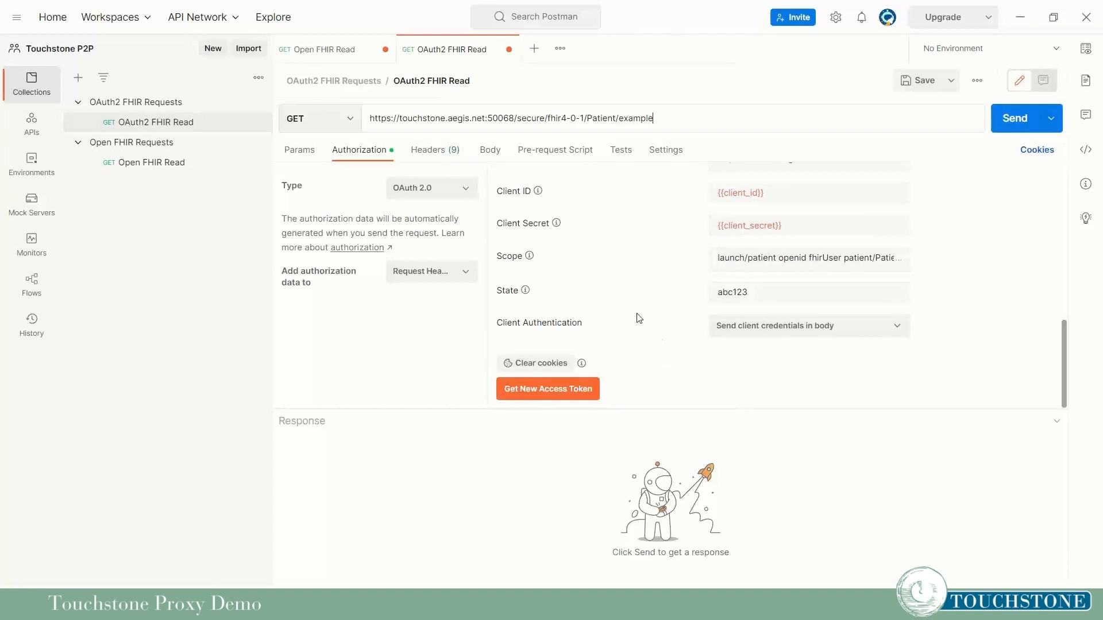
Request a new OAuth 2.0 token, signing in to WildFHIR with the account username and password.
{"action": "left_click", "coordinate": [548, 393]}
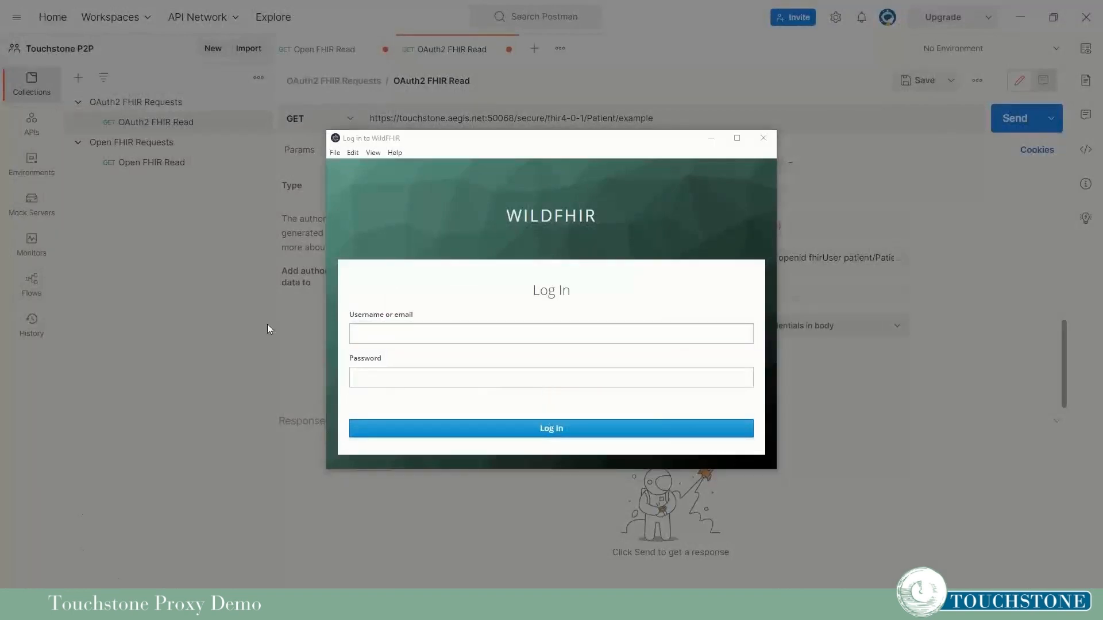
{"action": "left_click", "coordinate": [400, 338]}
{"action": "type", "text": "wildfhir"}
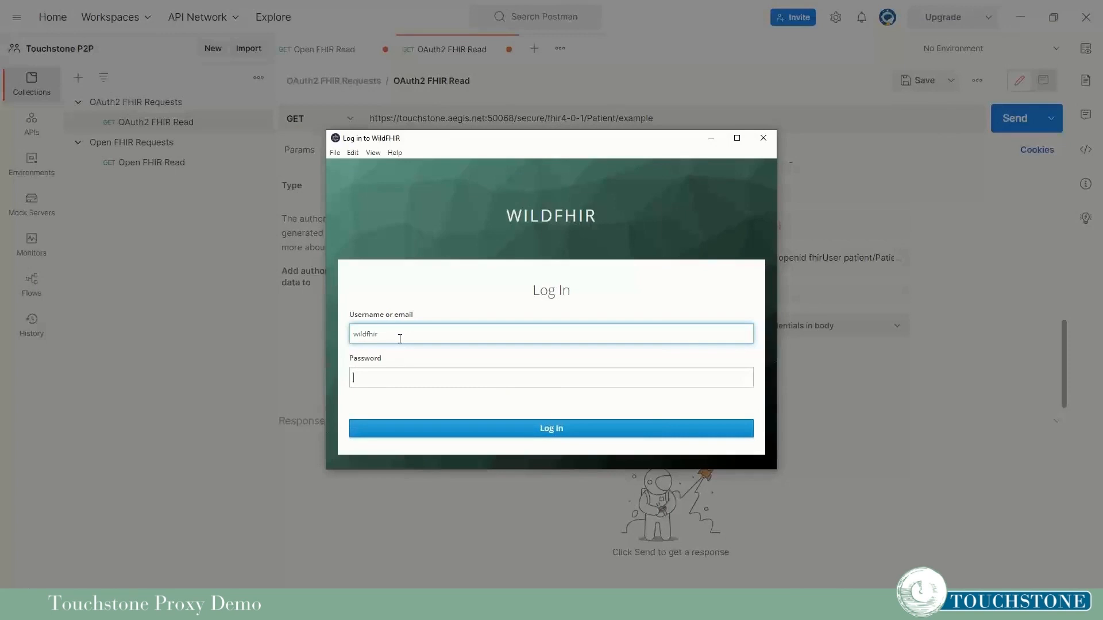
{"action": "key", "text": "Tab"}
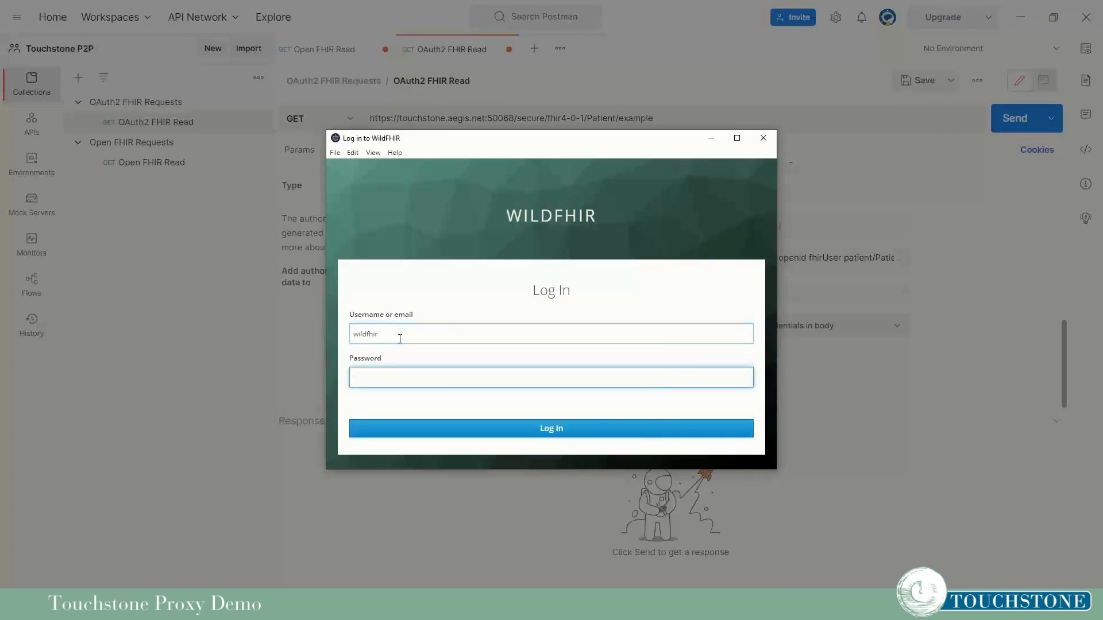
{"action": "key", "text": "alt+Tab"}
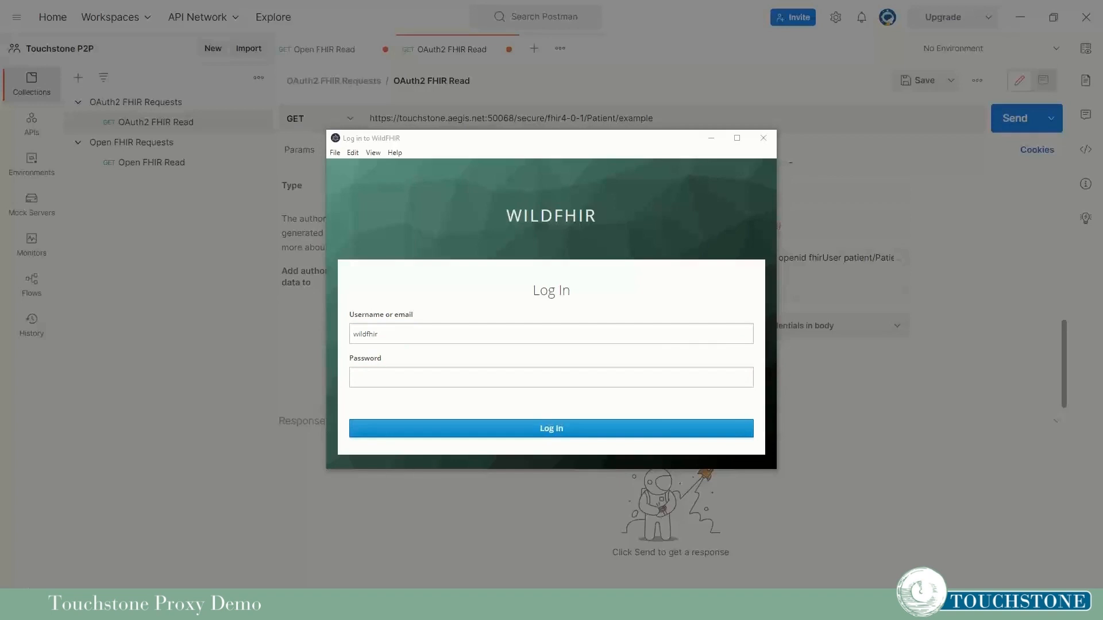
{"action": "left_click", "coordinate": [379, 382]}
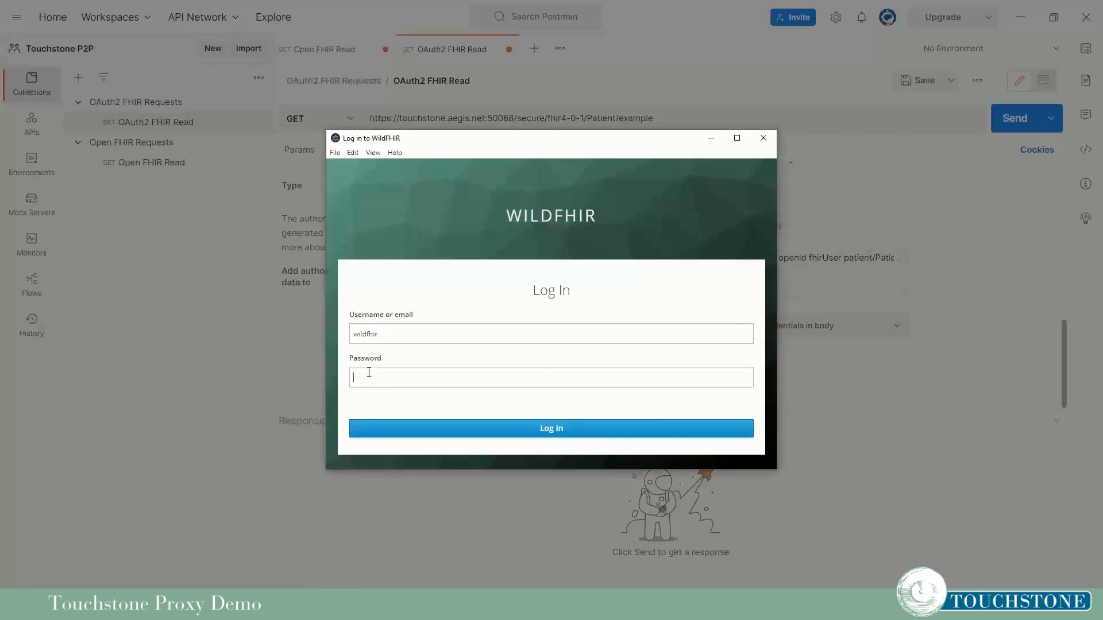
{"action": "key", "text": "ctrl+v"}
{"action": "left_click", "coordinate": [515, 430]}
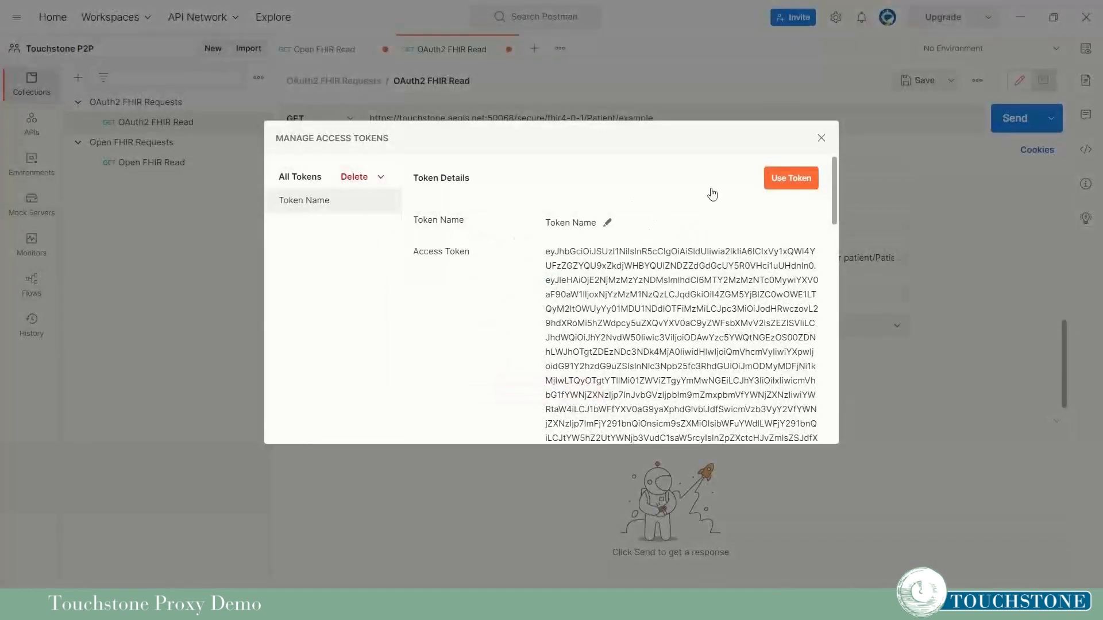
Apply the new token and send the Patient read through the proxy, getting 200 OK.
{"action": "left_click", "coordinate": [791, 179]}
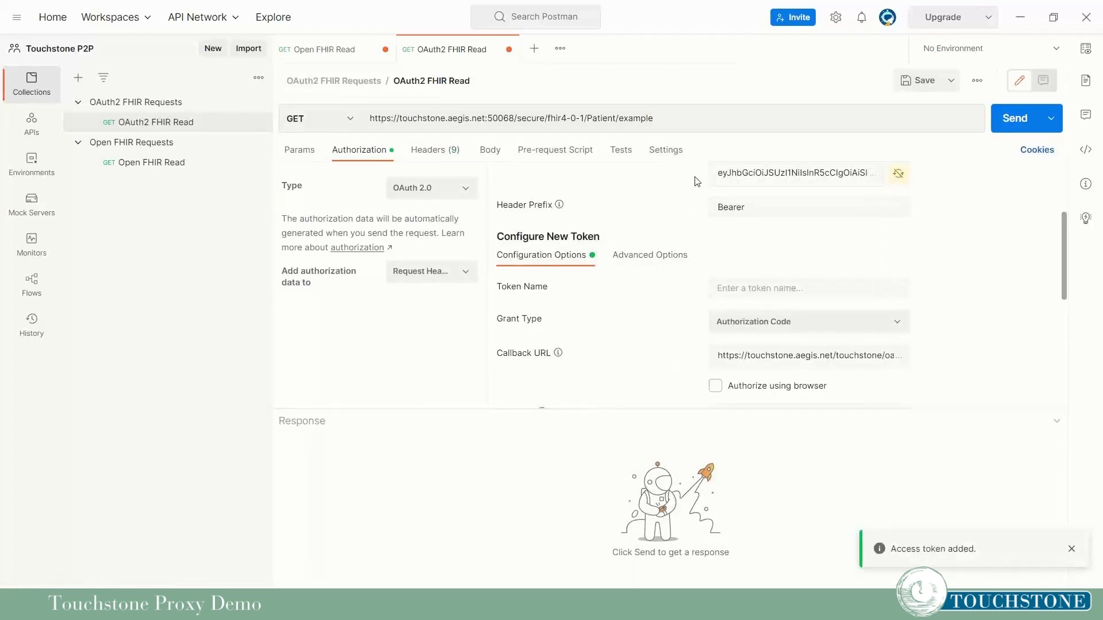
{"action": "left_click", "coordinate": [432, 150]}
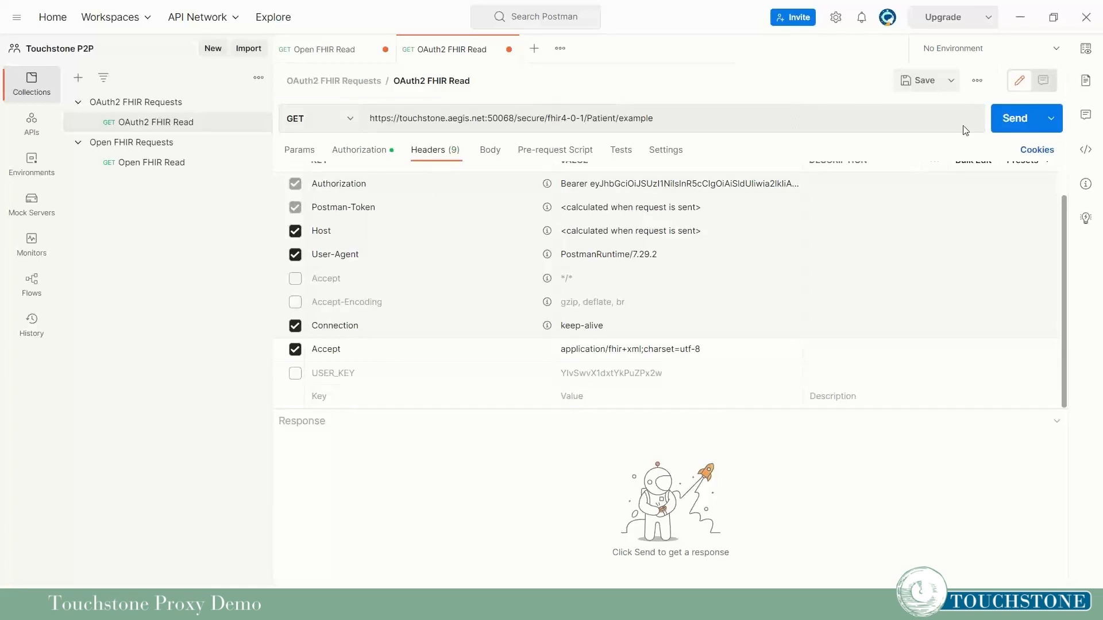
{"action": "left_click", "coordinate": [1017, 119]}
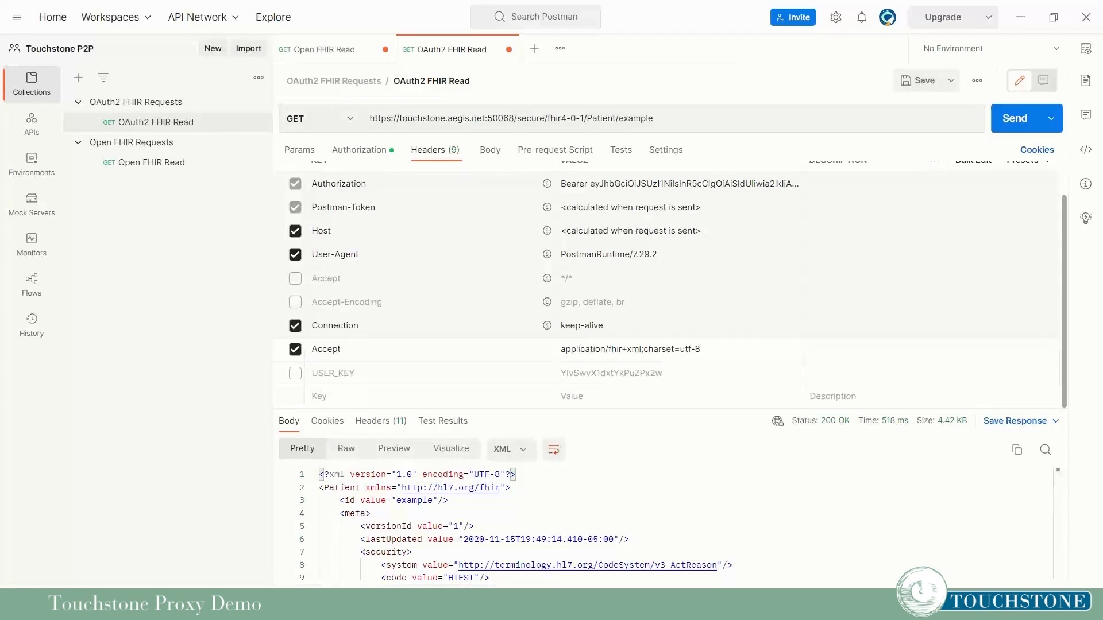
{"action": "key", "text": "alt+Tab"}
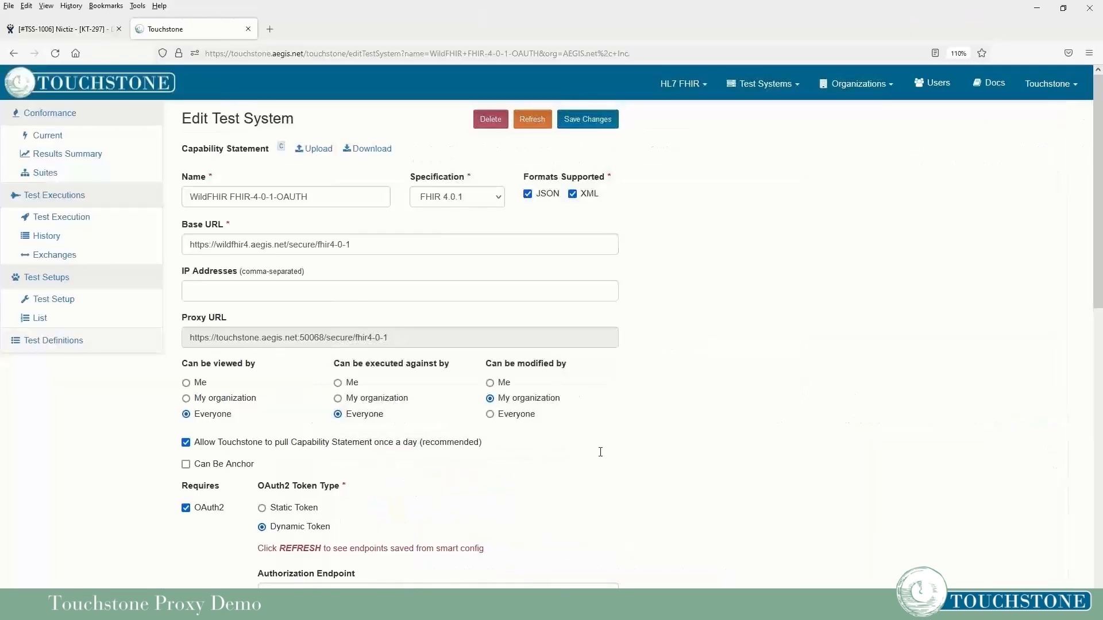
Check the latest exchange's 'No running test execution' message, then go to Test Definitions.
{"action": "left_click", "coordinate": [58, 255]}
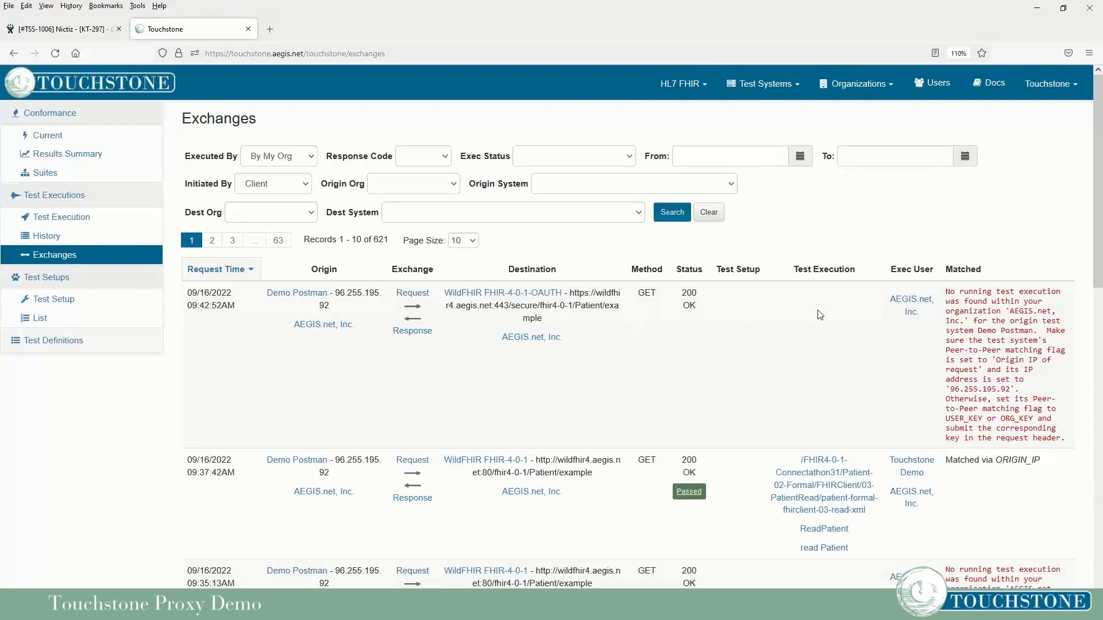
{"action": "left_click_drag", "start_coordinate": [948, 293], "coordinate": [1054, 303]}
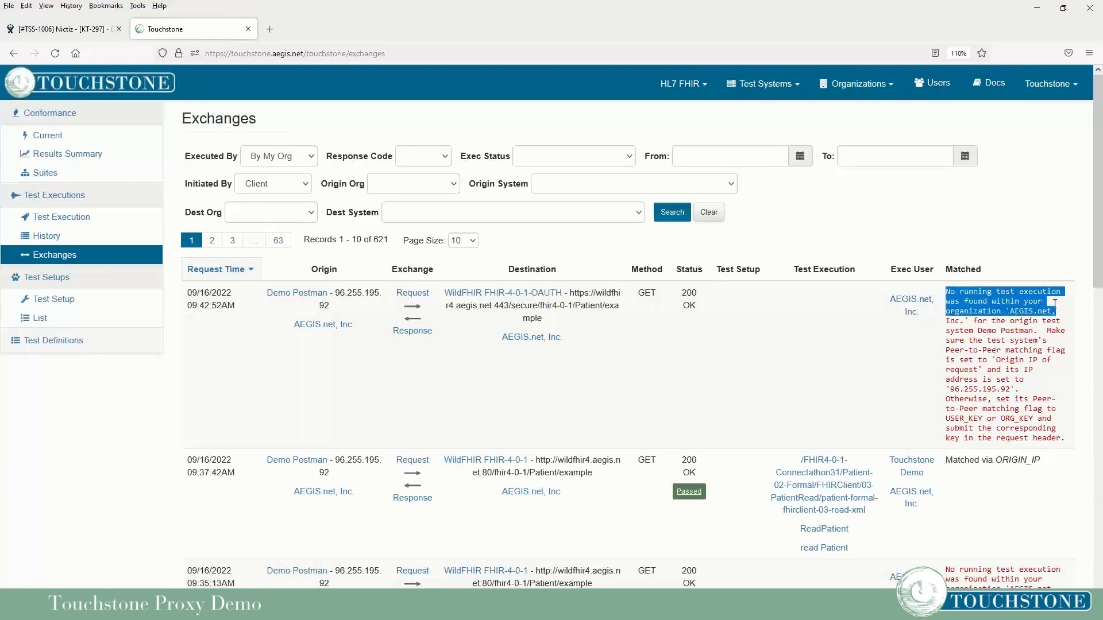
{"action": "left_click", "coordinate": [787, 352]}
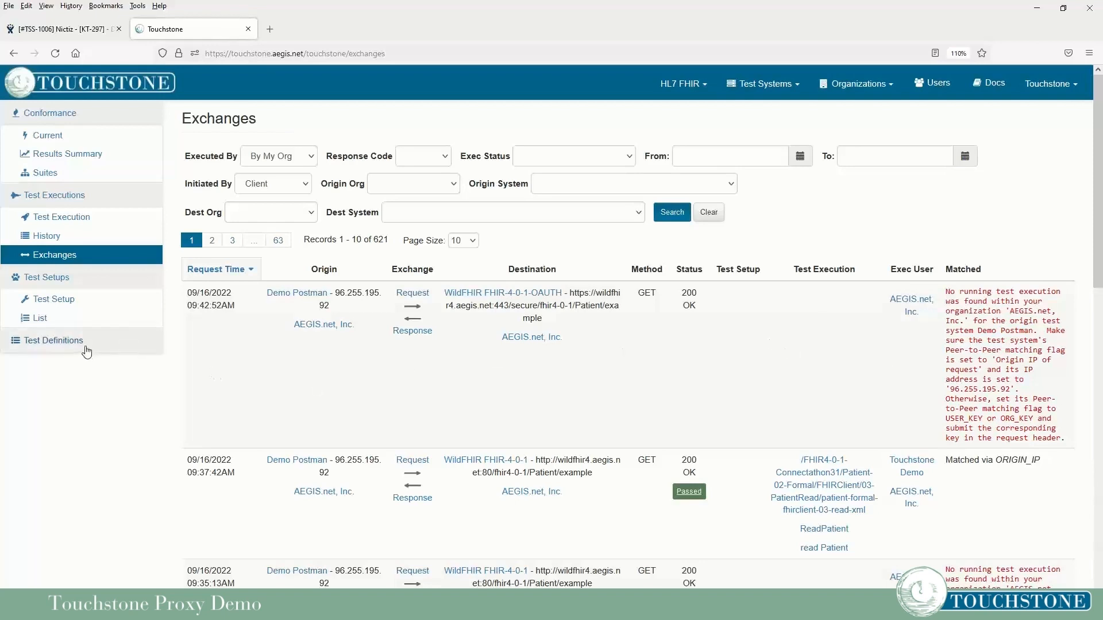
{"action": "left_click", "coordinate": [68, 342]}
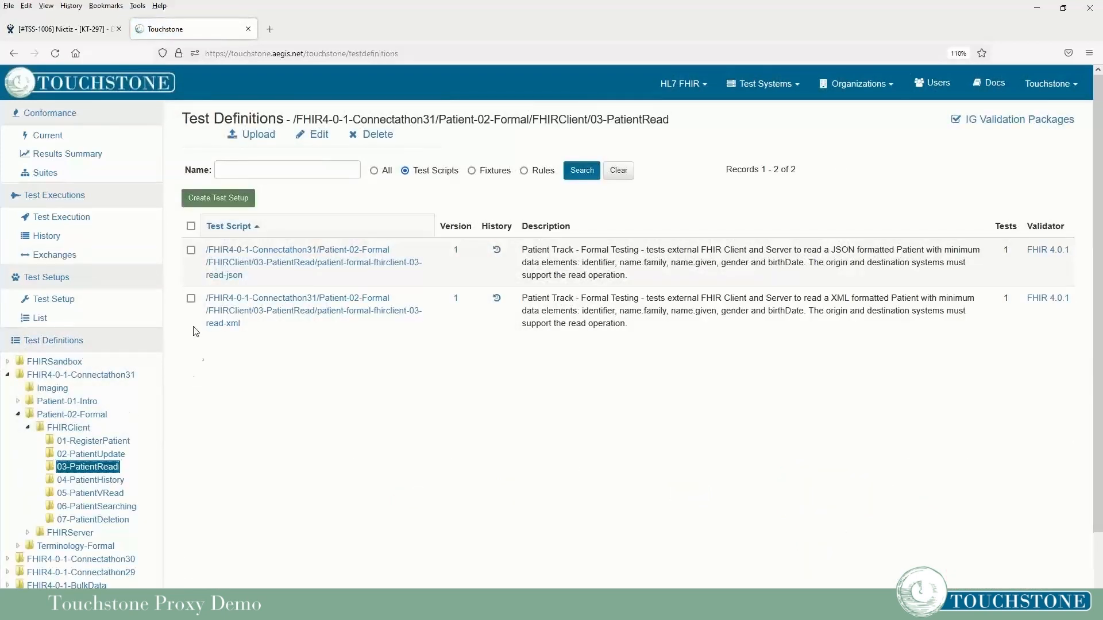
Create a test setup for the read-xml script targeting WildFHIR FHIR-4-0-1-OAUTH and execute it.
{"action": "left_click", "coordinate": [191, 298]}
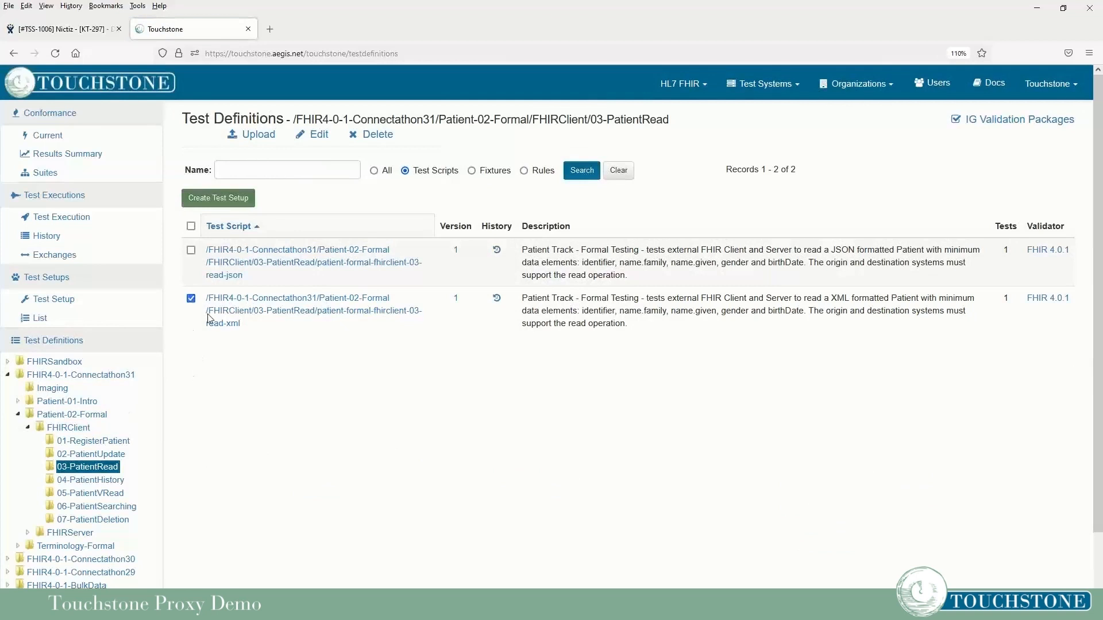
{"action": "left_click", "coordinate": [229, 202]}
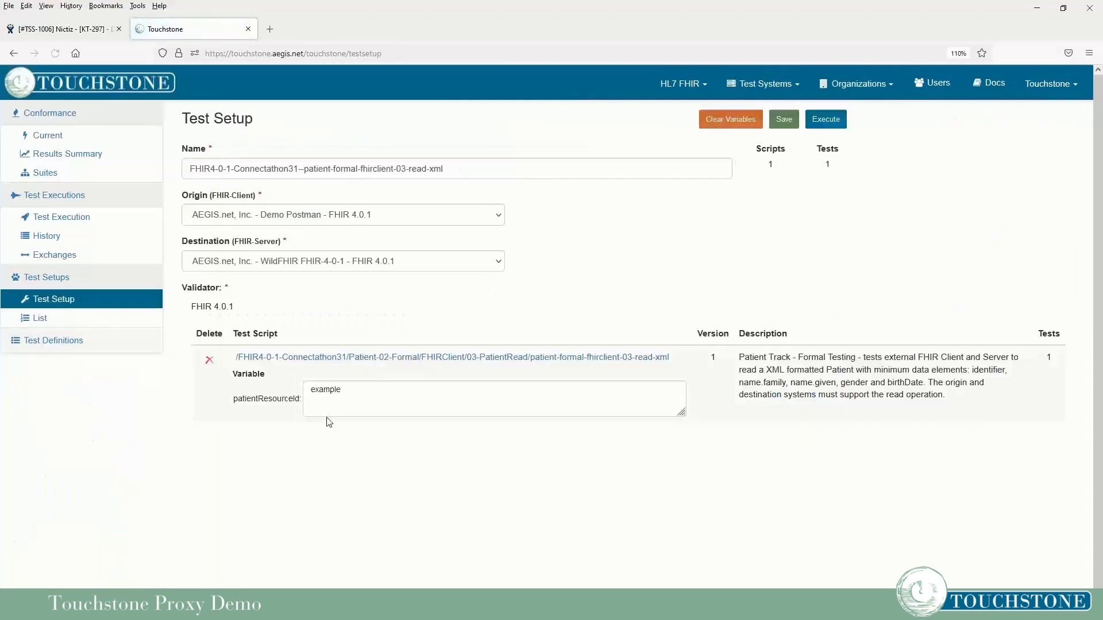
{"action": "left_click", "coordinate": [391, 260]}
{"action": "scroll", "coordinate": [402, 396], "scroll_direction": "down", "scroll_amount": 6}
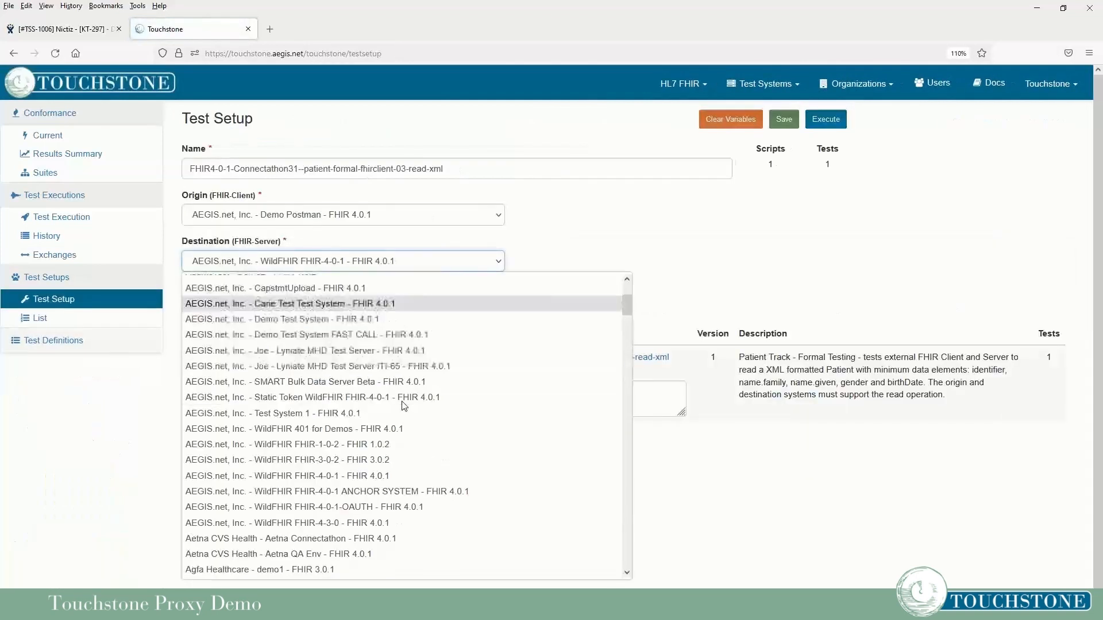
{"action": "left_click", "coordinate": [398, 413]}
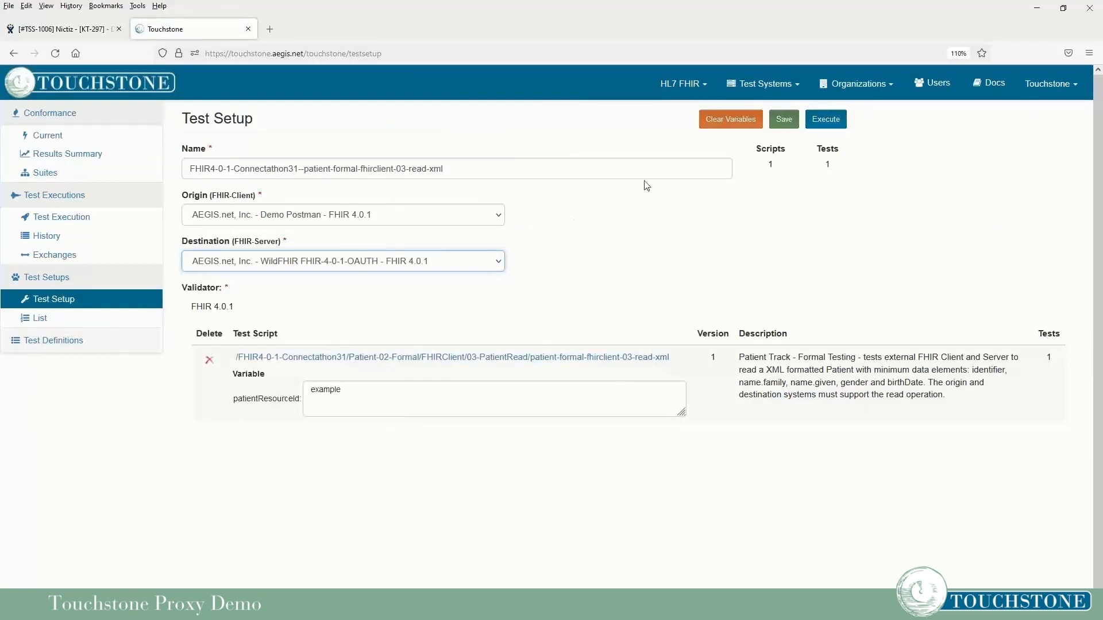
{"action": "left_click", "coordinate": [837, 125]}
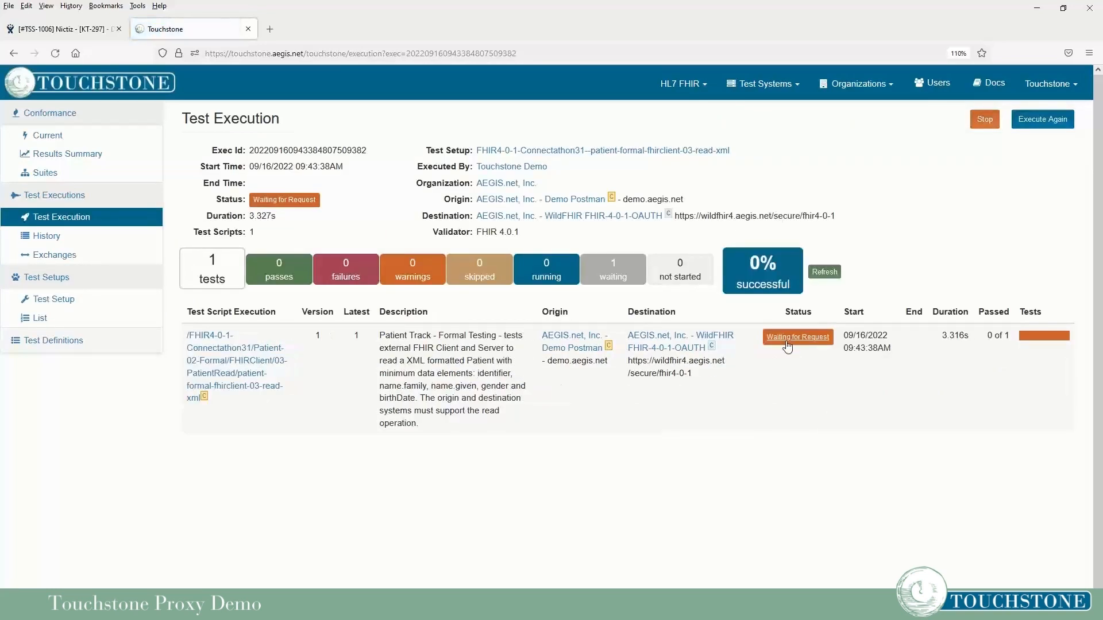
View the waiting test's instructions, noting proxy port 50068, then return to Postman.
{"action": "left_click", "coordinate": [787, 345]}
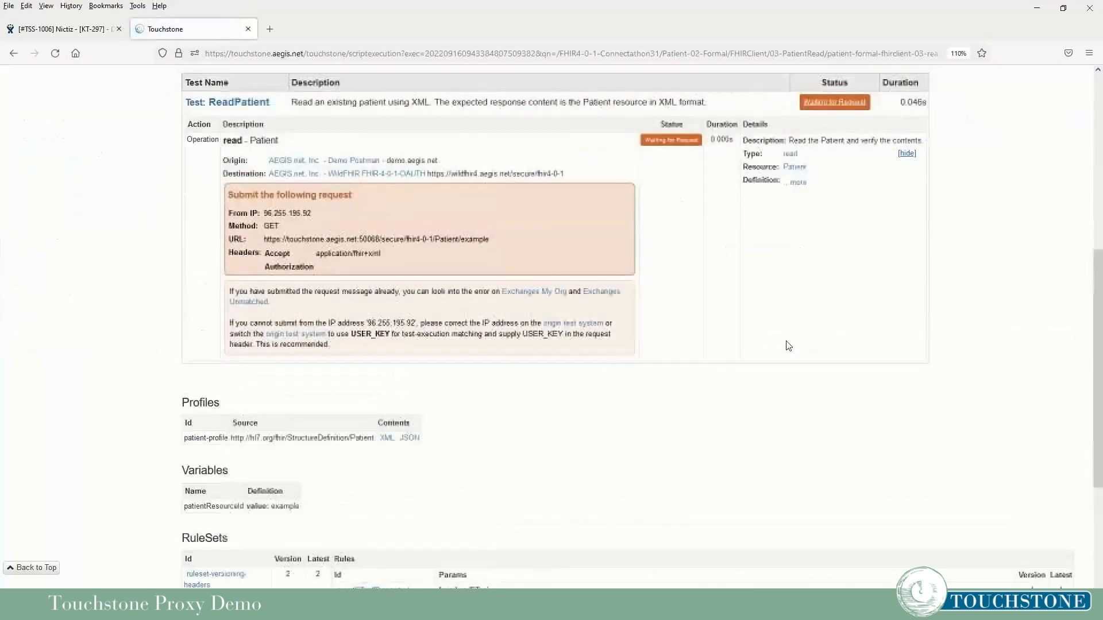
{"action": "scroll", "coordinate": [788, 345], "scroll_direction": "up", "scroll_amount": 3}
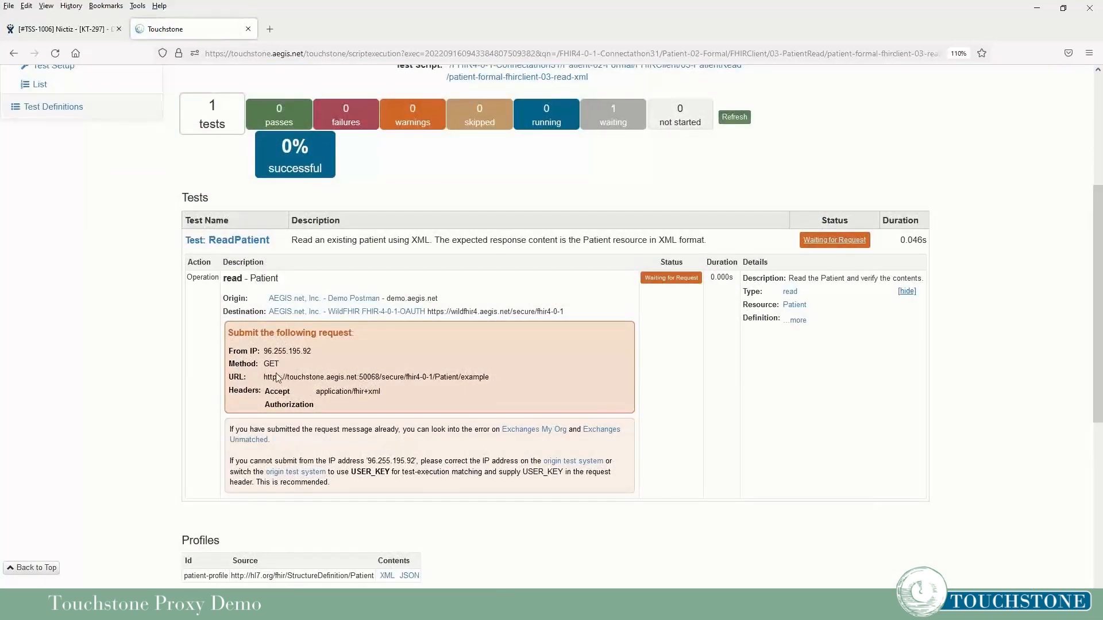
{"action": "left_click_drag", "start_coordinate": [359, 377], "coordinate": [379, 378]}
{"action": "left_click", "coordinate": [500, 375]}
{"action": "scroll", "coordinate": [529, 384], "scroll_direction": "up", "scroll_amount": 2}
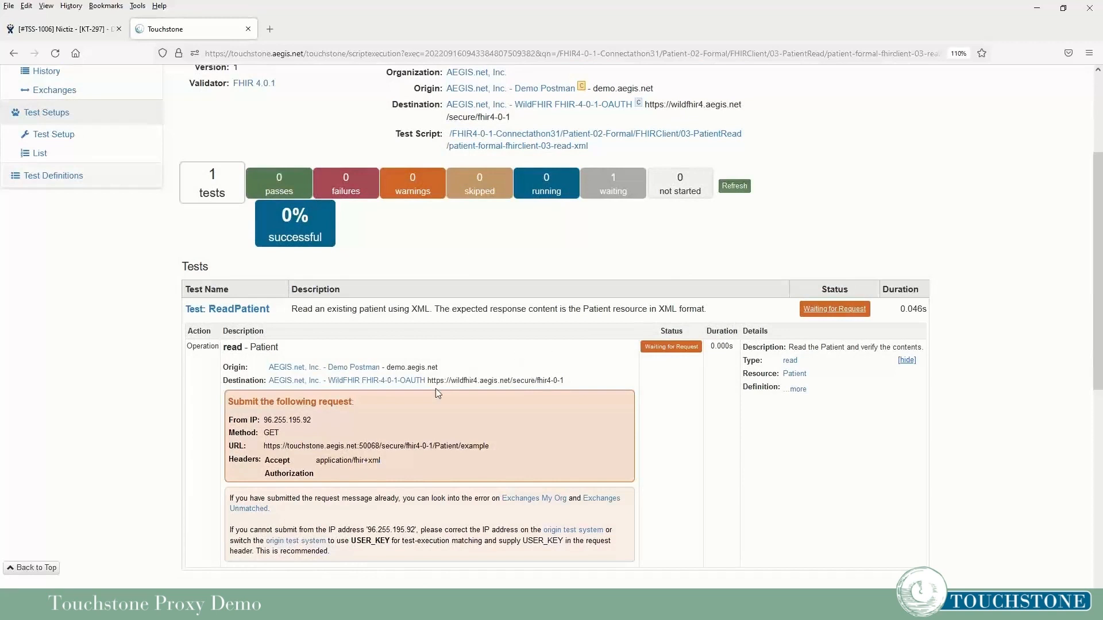
{"action": "left_click", "coordinate": [224, 605]}
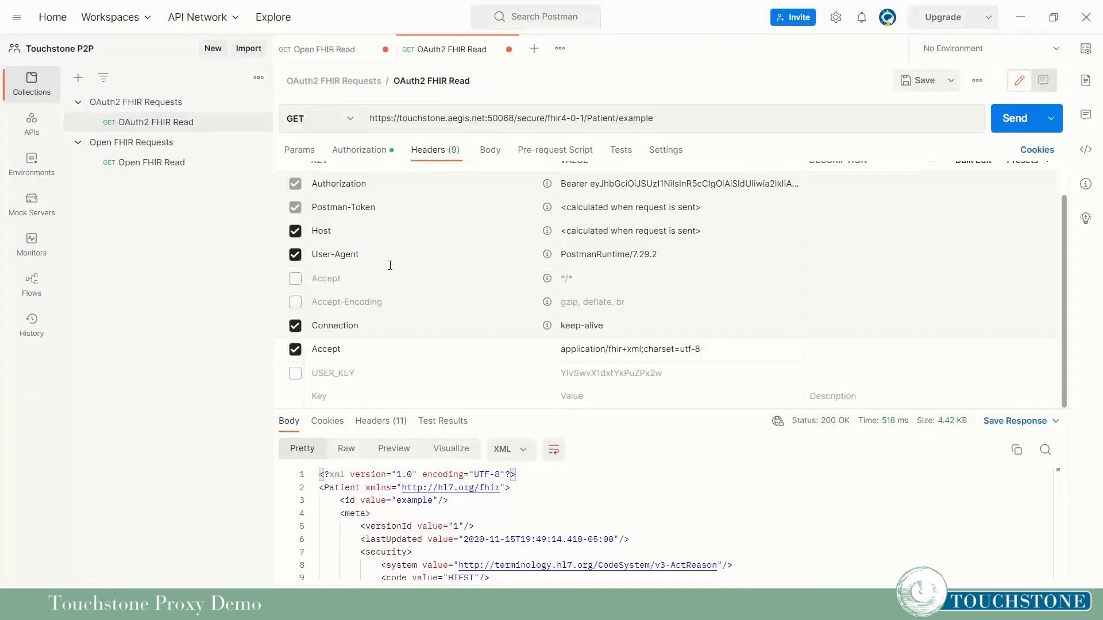
Resend the Patient read request from Postman and return to Touchstone.
{"action": "left_click", "coordinate": [1006, 120]}
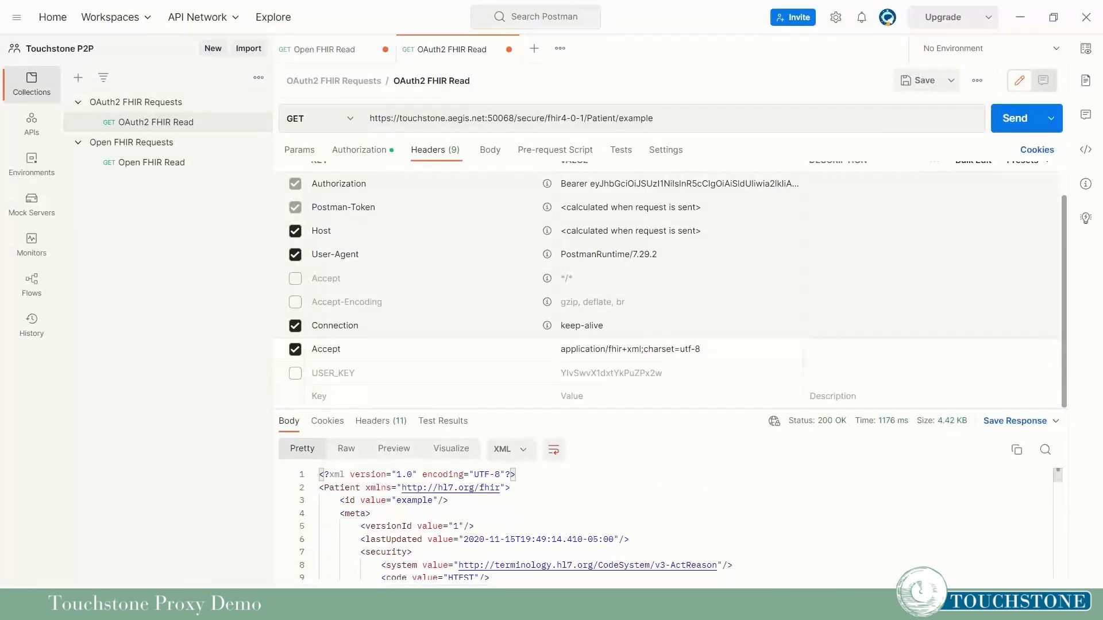
{"action": "left_click", "coordinate": [92, 606]}
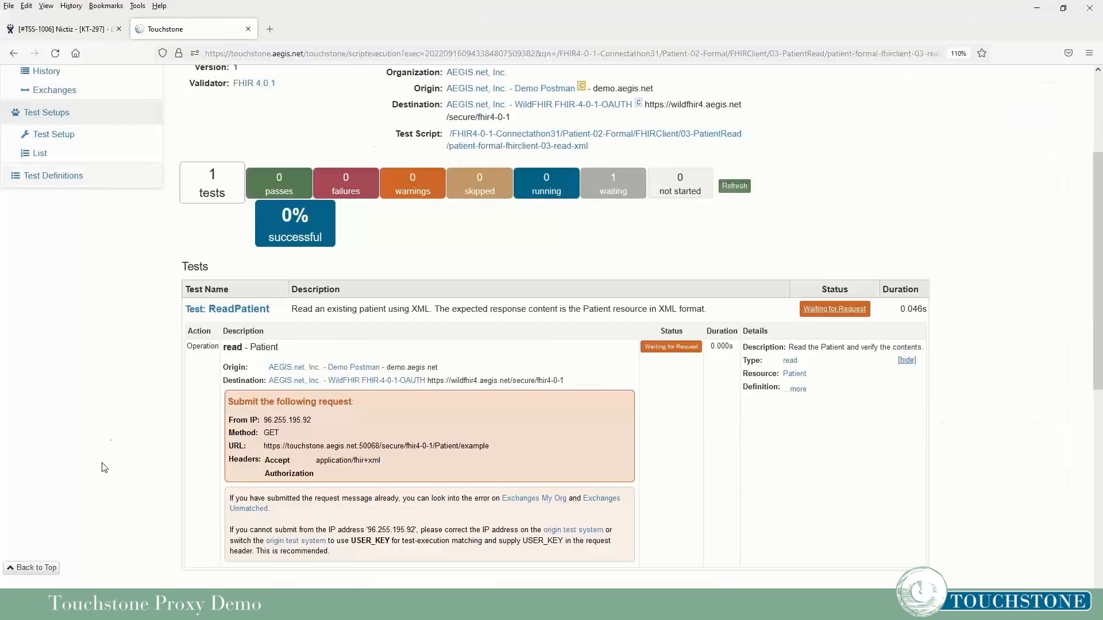
Refresh the results to show ReadPatient Passed at 100%, and expand its full request details.
{"action": "left_click", "coordinate": [734, 187]}
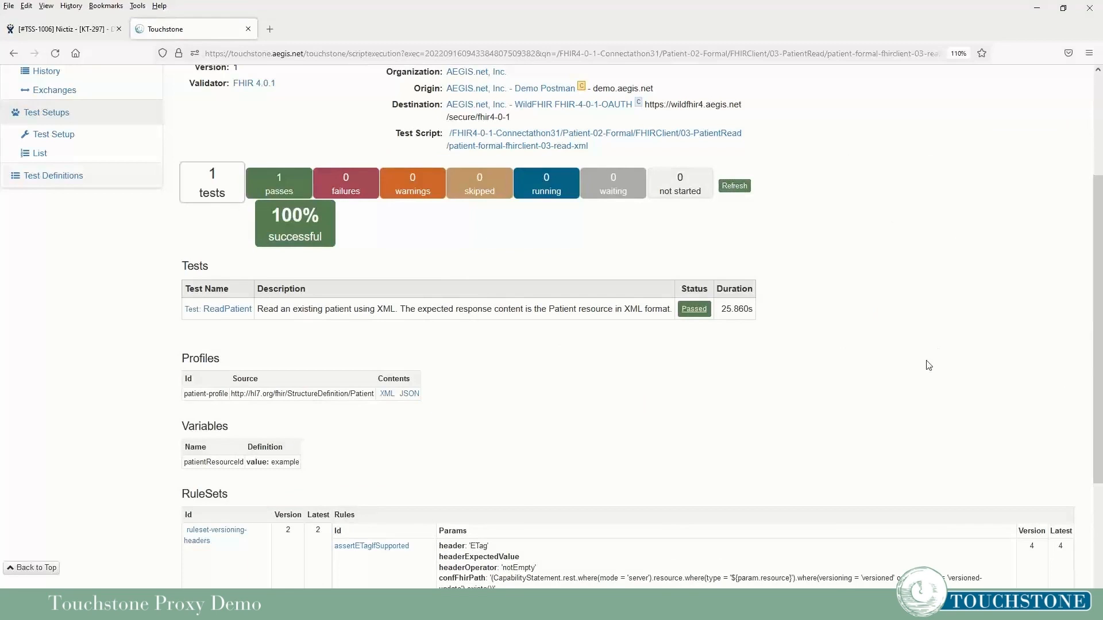
{"action": "left_click", "coordinate": [229, 309]}
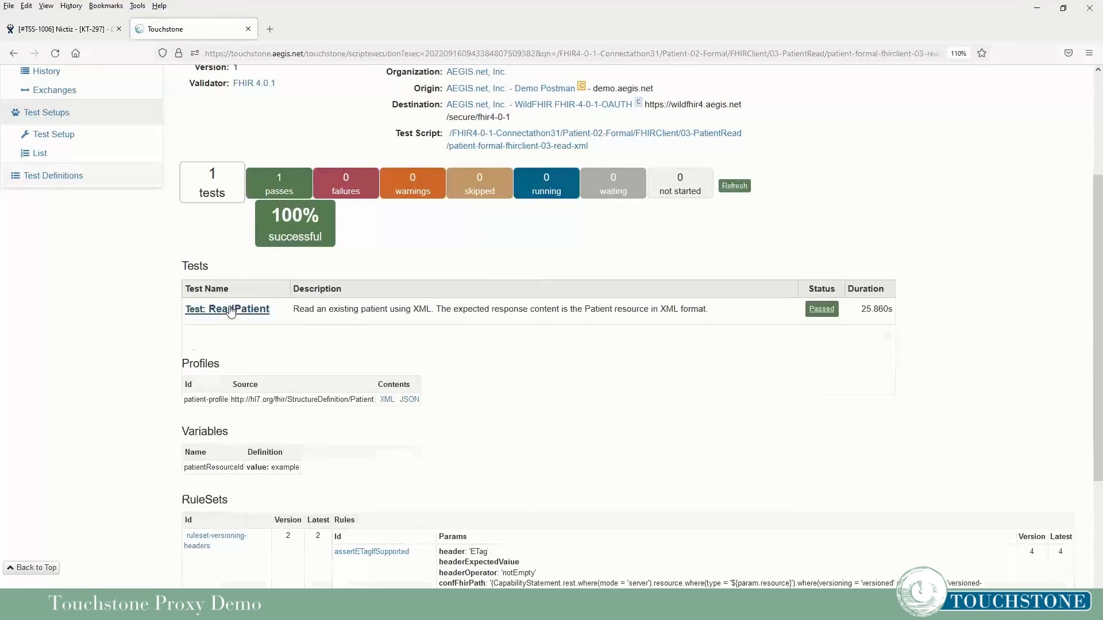
{"action": "left_click", "coordinate": [434, 362]}
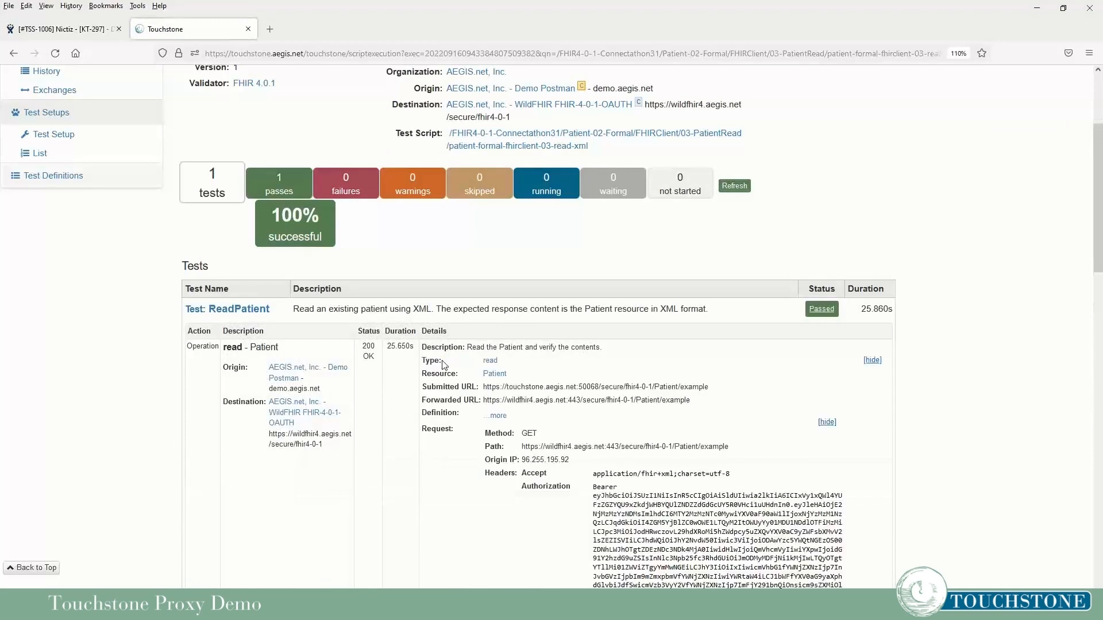
Review the Authorization Bearer token in the forwarded request, then scroll back to the top.
{"action": "scroll", "coordinate": [843, 259], "scroll_direction": "down", "scroll_amount": 6}
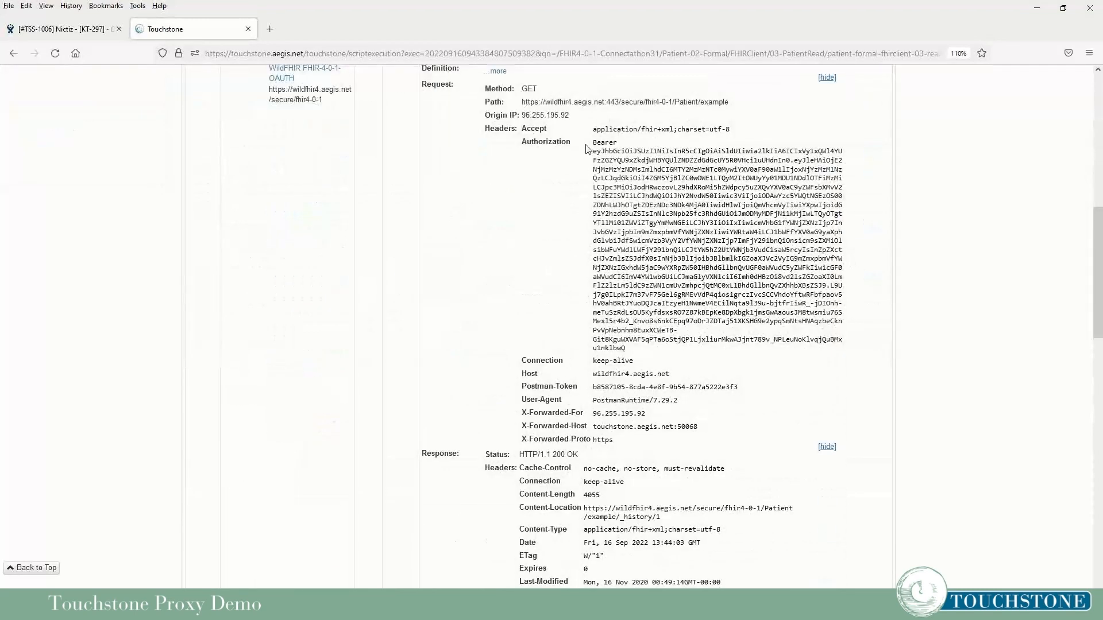
{"action": "left_click_drag", "start_coordinate": [592, 143], "coordinate": [838, 355]}
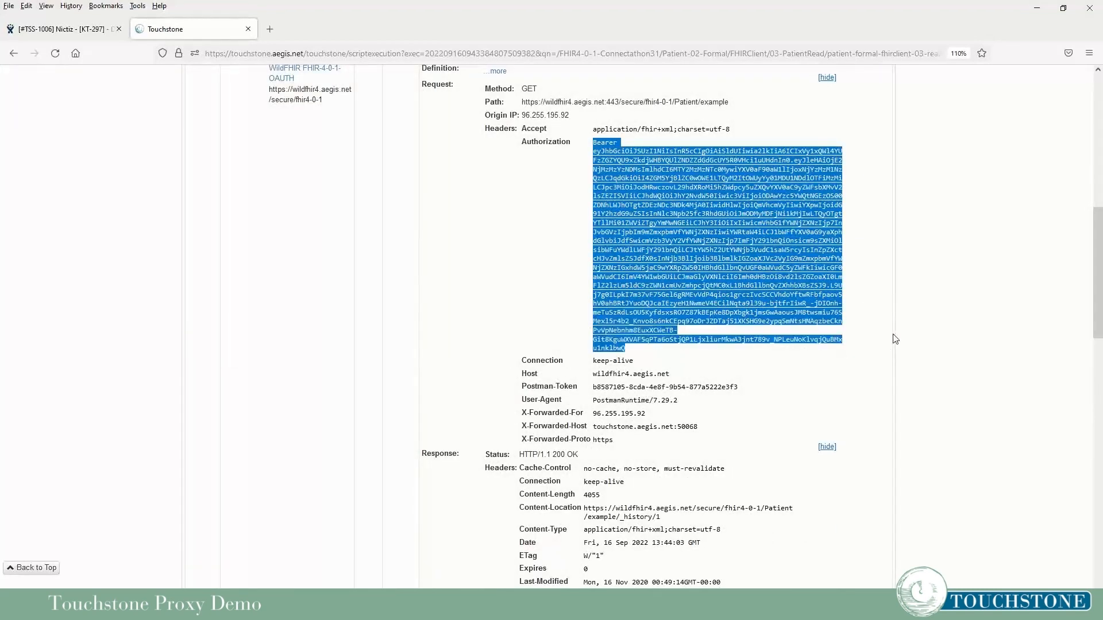
{"action": "left_click", "coordinate": [944, 321]}
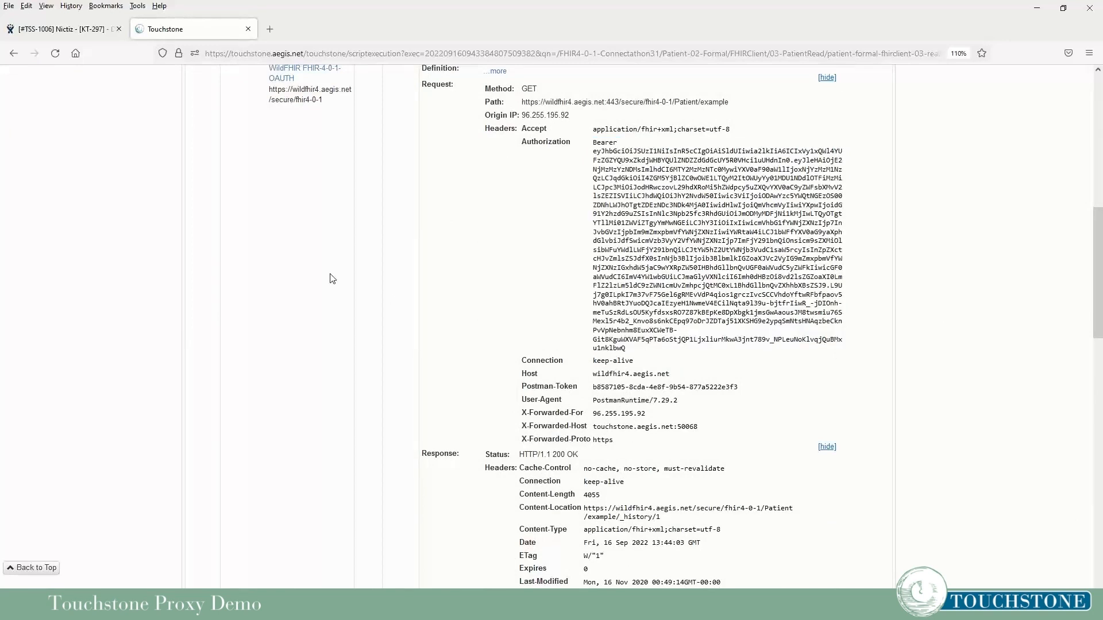
{"action": "scroll", "coordinate": [363, 308], "scroll_direction": "down", "scroll_amount": 2}
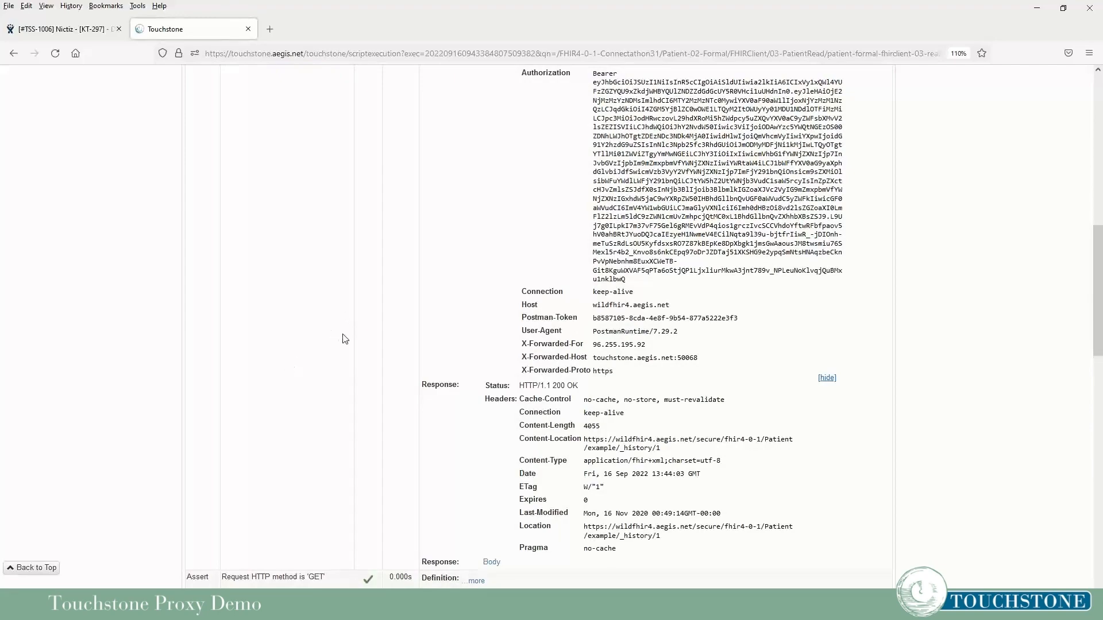
{"action": "scroll", "coordinate": [344, 339], "scroll_direction": "up", "scroll_amount": 10}
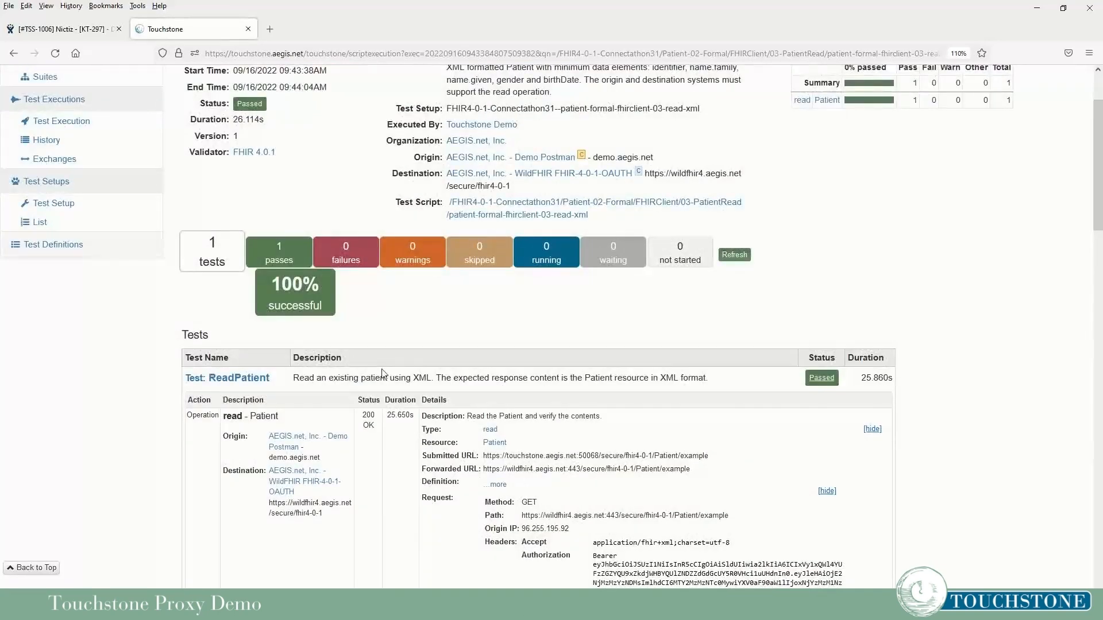
{"action": "scroll", "coordinate": [383, 374], "scroll_direction": "up", "scroll_amount": 2}
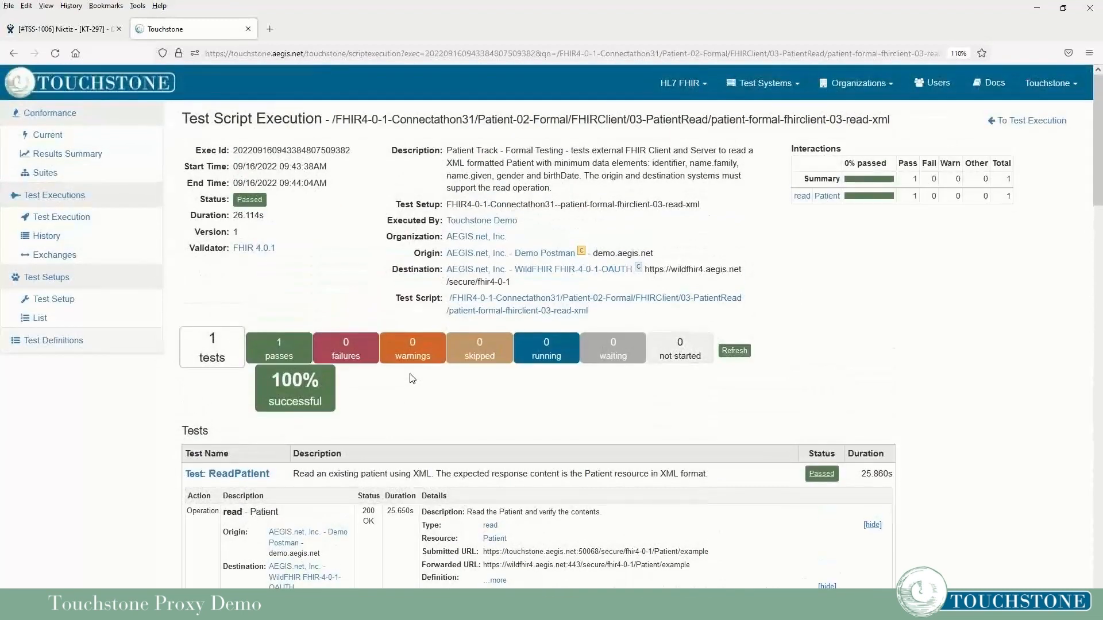